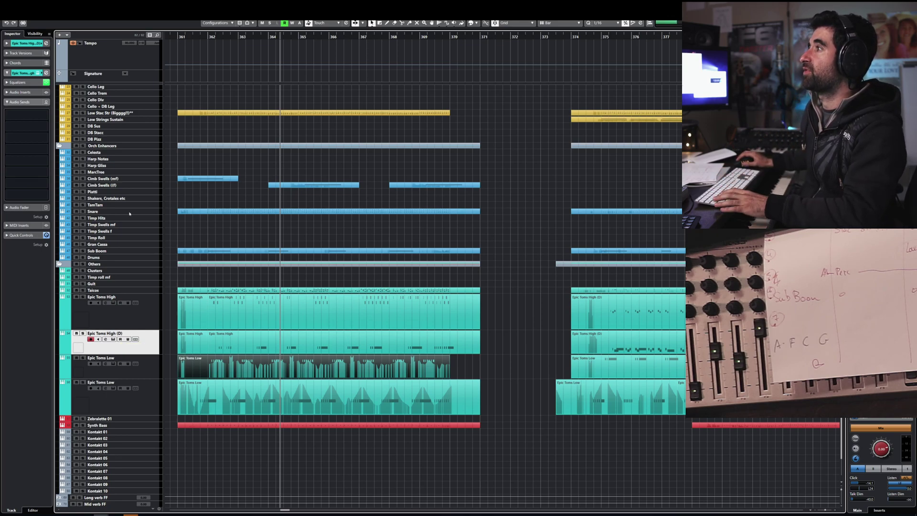
- Audition the Snare track in solo, unsolo it, and play the full arrangement from bar 361
{"action": "left_click", "coordinate": [83, 212]}
{"action": "key", "text": "space"}
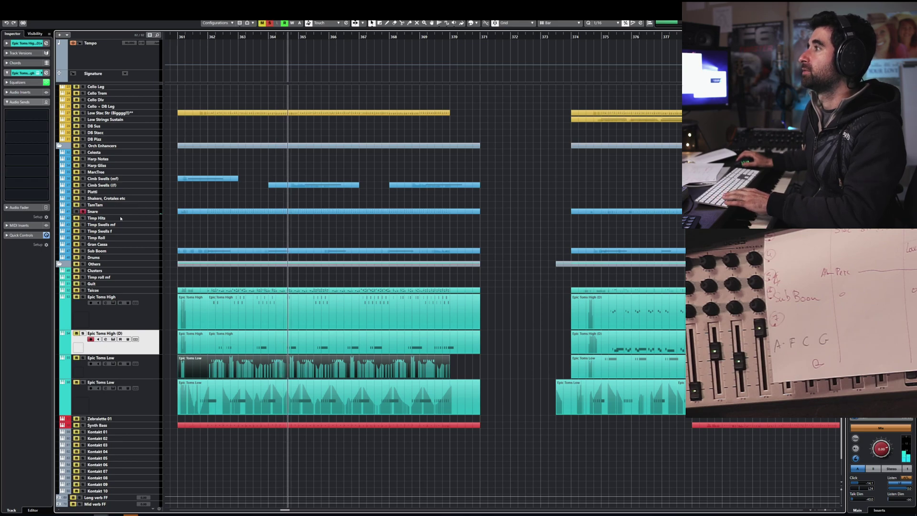
{"action": "left_click", "coordinate": [83, 212]}
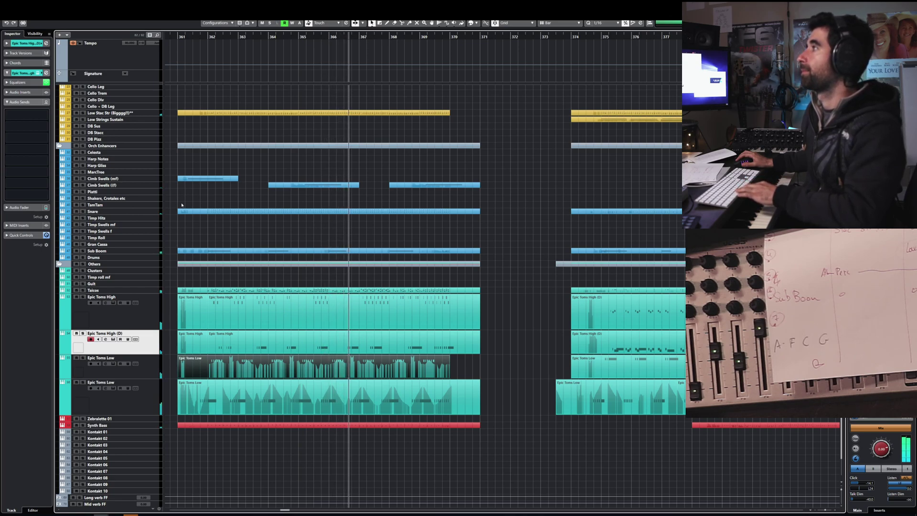
{"action": "key", "text": "space"}
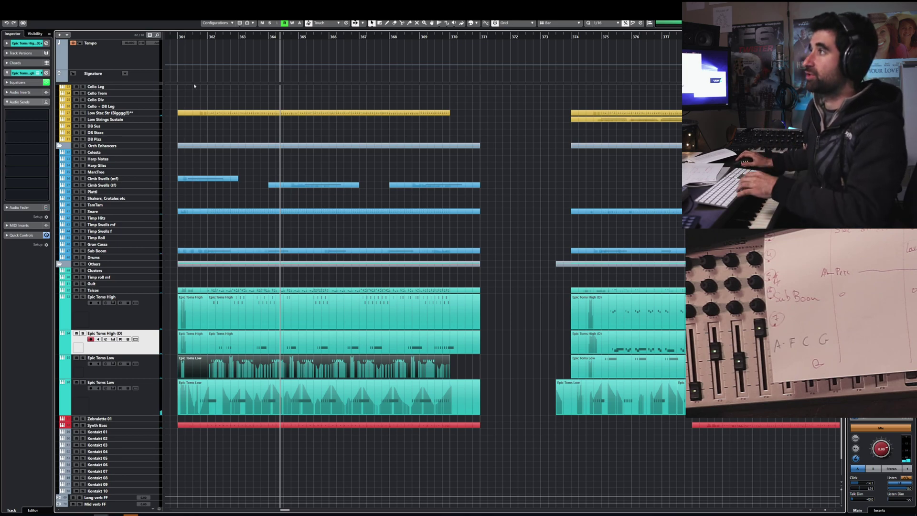
{"action": "double_click", "coordinate": [189, 38]}
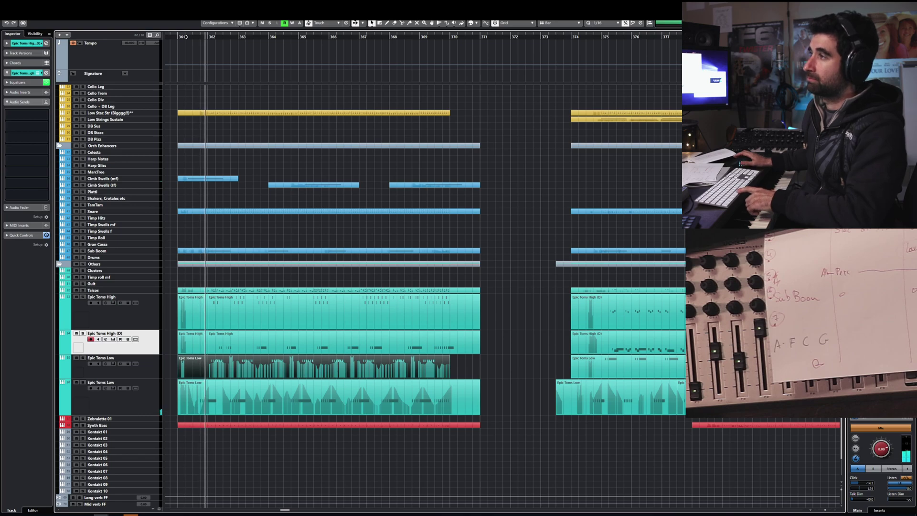
{"action": "key", "text": "space"}
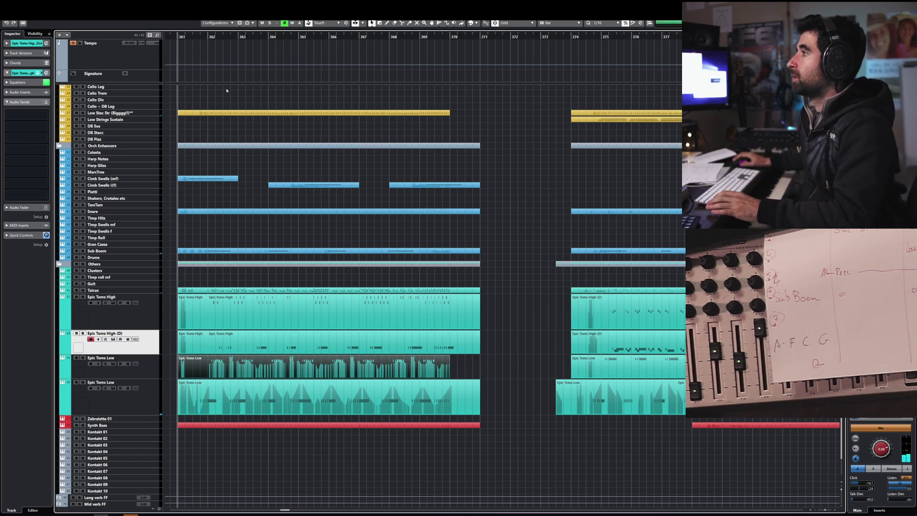
- Select the Taicos event and the Epic Toms Low and Epic Toms High events in turn to compare the percussion layers
{"action": "left_click", "coordinate": [147, 292]}
{"action": "left_click", "coordinate": [220, 290]}
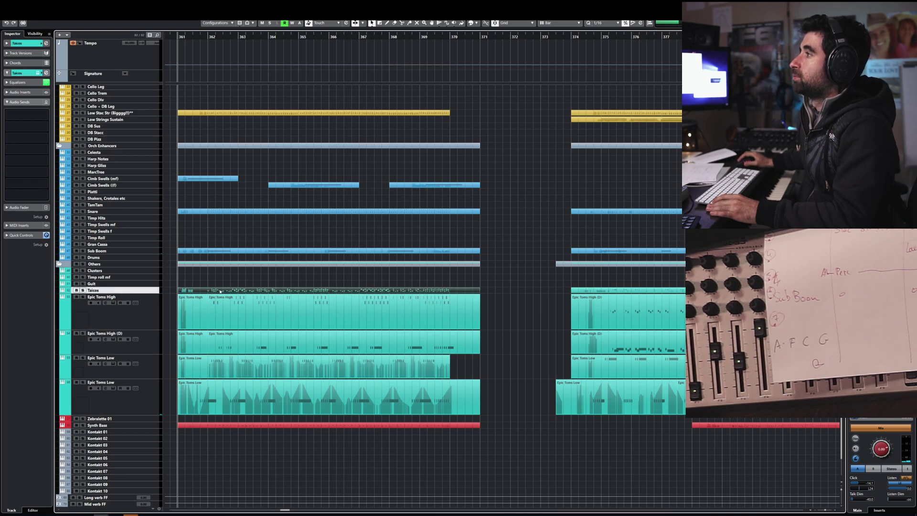
{"action": "left_click_drag", "start_coordinate": [486, 360], "coordinate": [271, 416]}
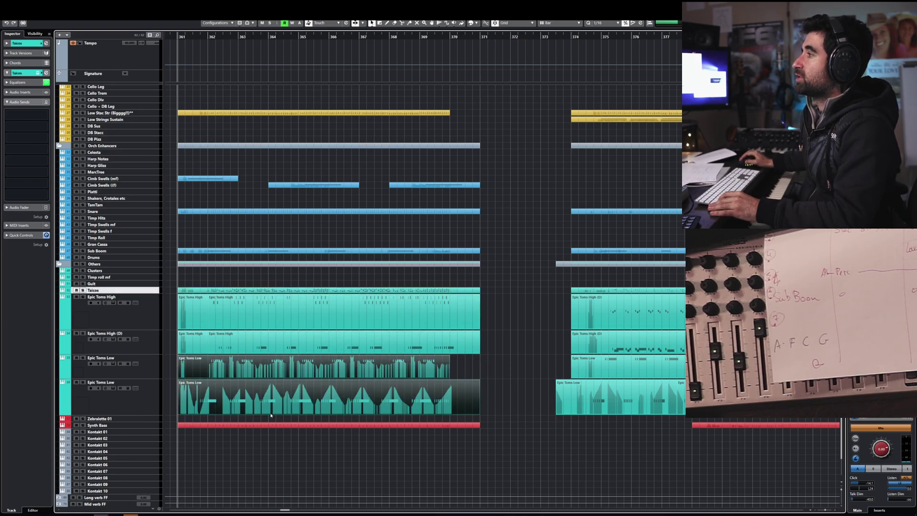
{"action": "left_click_drag", "start_coordinate": [514, 341], "coordinate": [210, 295]}
{"action": "left_click_drag", "start_coordinate": [497, 364], "coordinate": [203, 388]}
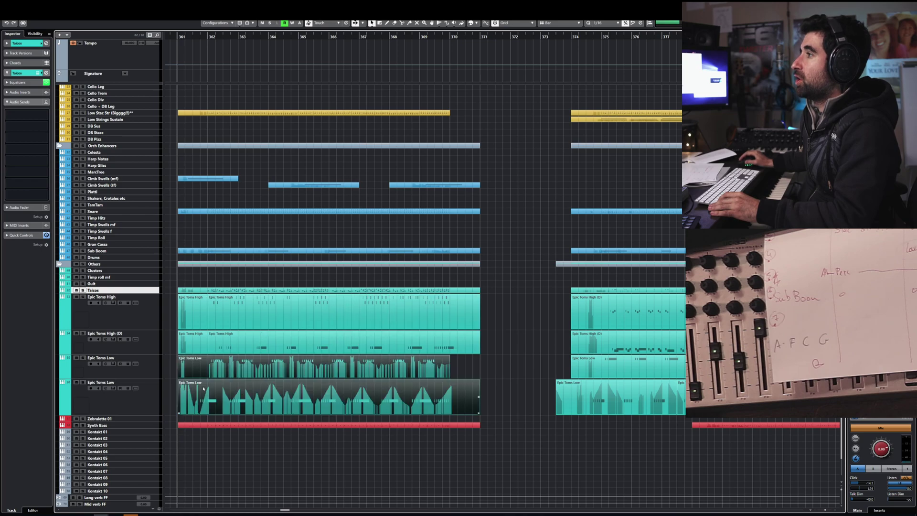
{"action": "left_click_drag", "start_coordinate": [511, 354], "coordinate": [208, 293]}
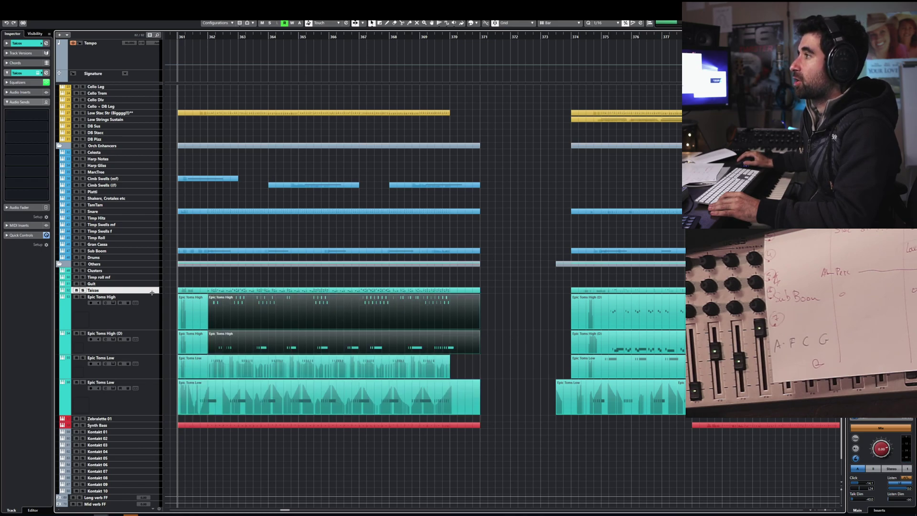
- Enlarge the Taicos track's height and inspect the notes of its first event in the Key Editor
{"action": "left_click_drag", "start_coordinate": [152, 293], "coordinate": [152, 328]}
{"action": "left_click", "coordinate": [227, 301]}
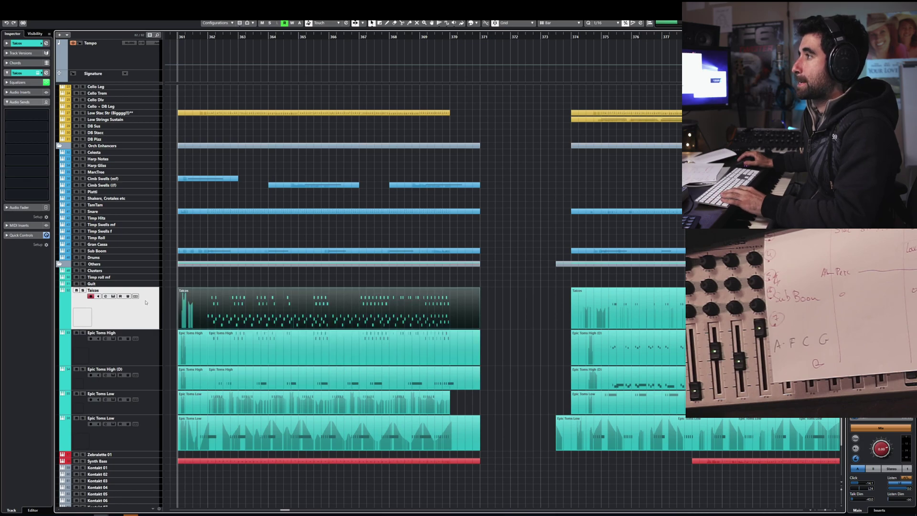
{"action": "double_click", "coordinate": [239, 297]}
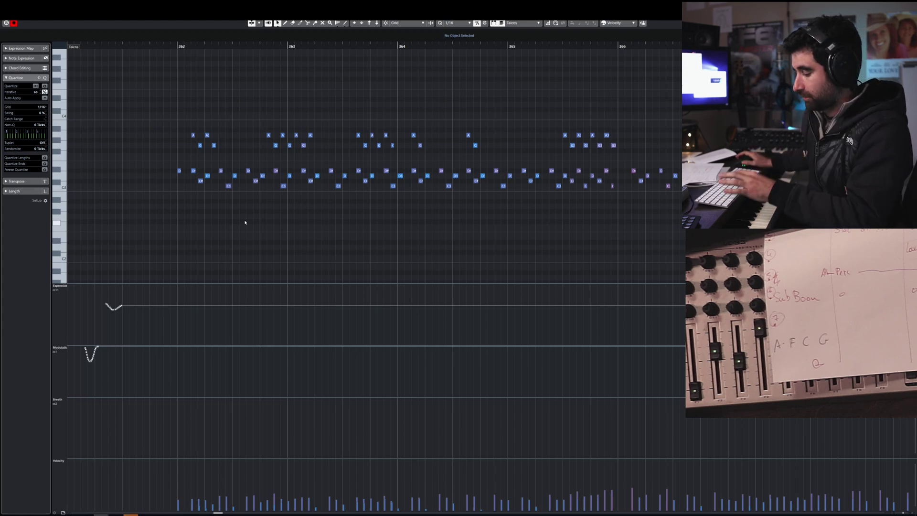
{"action": "key", "text": "Return"}
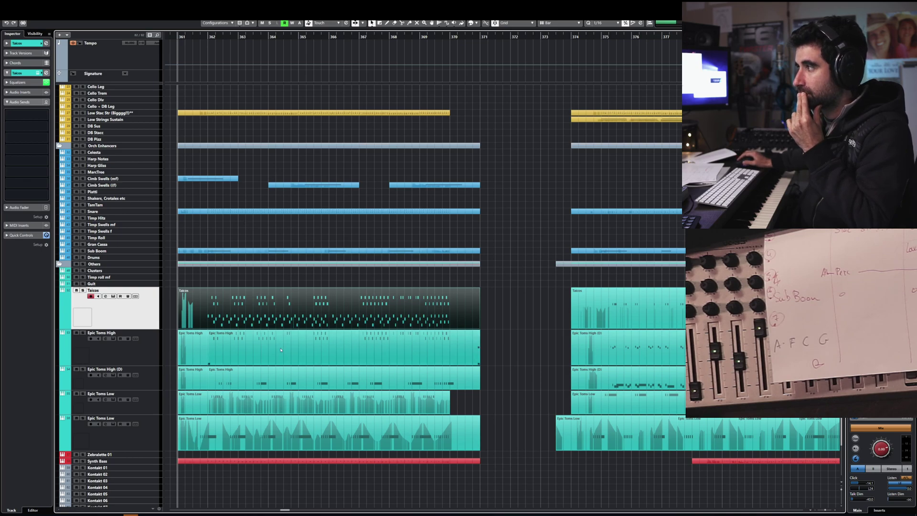
- Rename the duplicated track Epic Toms High (D) as Epic Toms High
{"action": "left_click", "coordinate": [267, 385]}
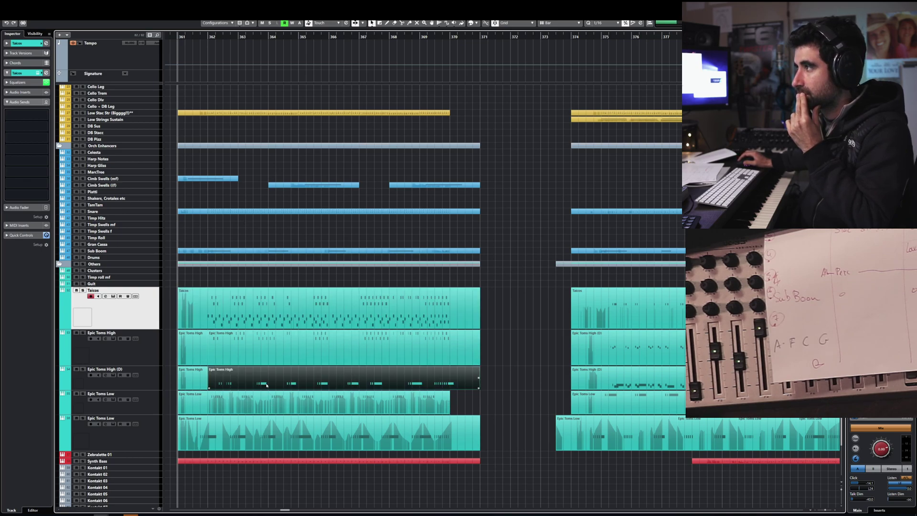
{"action": "left_click", "coordinate": [125, 371]}
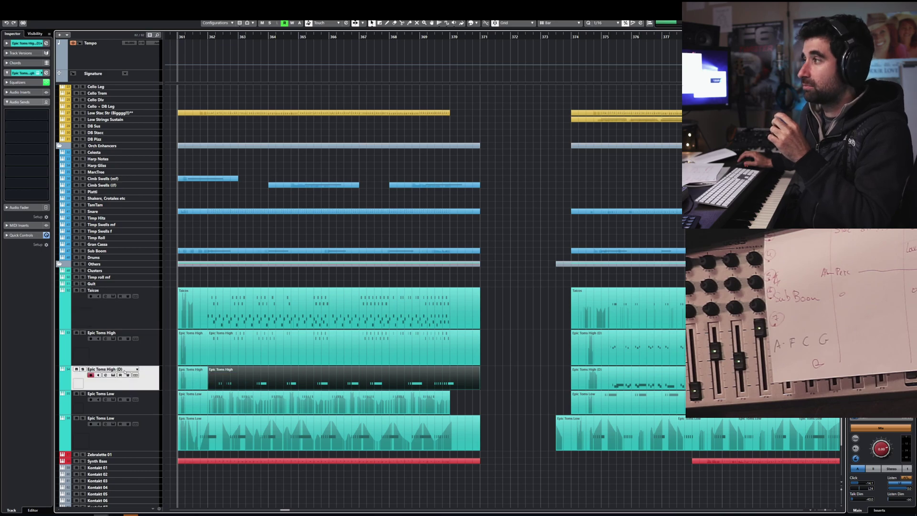
{"action": "double_click", "coordinate": [124, 369]}
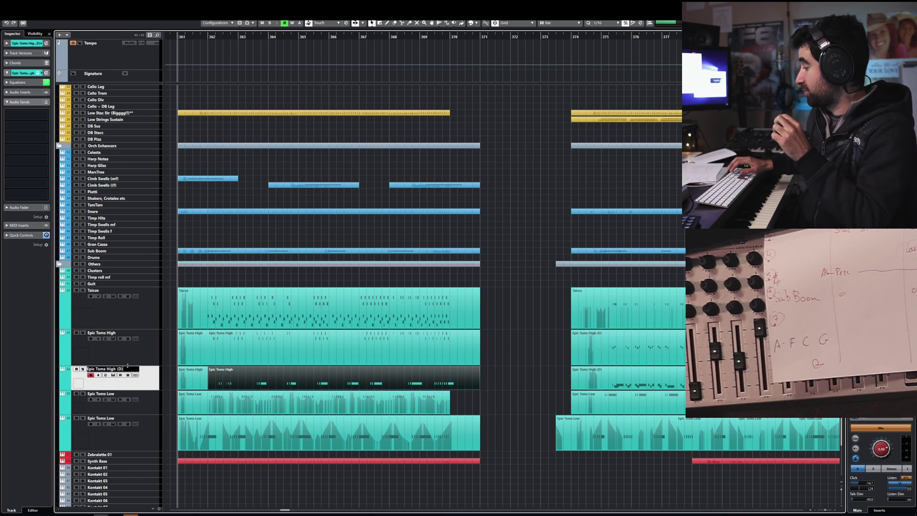
{"action": "key", "text": "Return"}
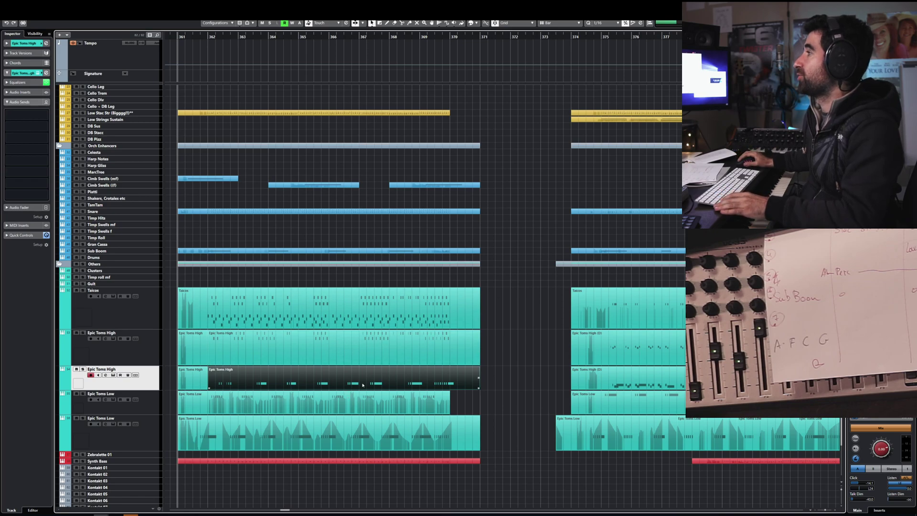
- Play the second percussion section from bar 375 with auto-scroll switched on
{"action": "left_click", "coordinate": [603, 36]}
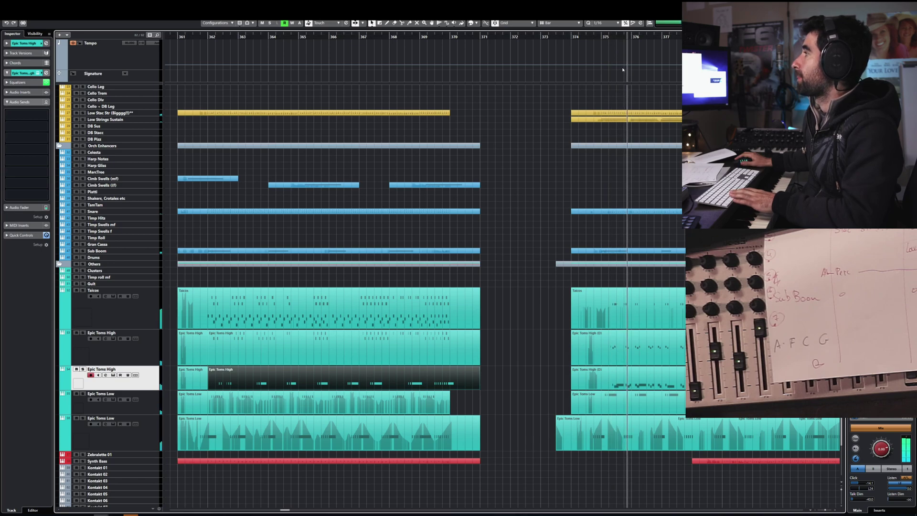
{"action": "key", "text": "f"}
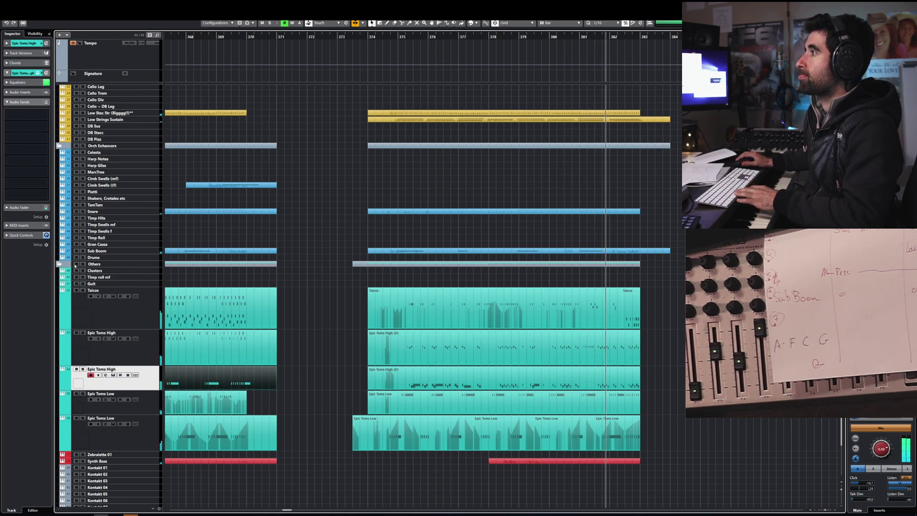
- Restart playback and solo the Others and Orch Enhancers folder tracks to hear only the percussion
{"action": "left_click", "coordinate": [87, 266]}
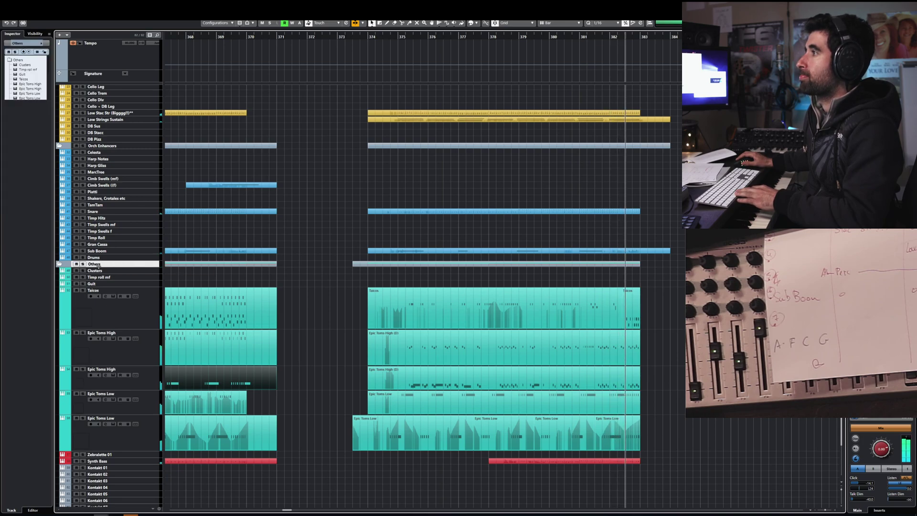
{"action": "key", "text": "space"}
{"action": "key", "text": "space"}
{"action": "left_click", "coordinate": [82, 264]}
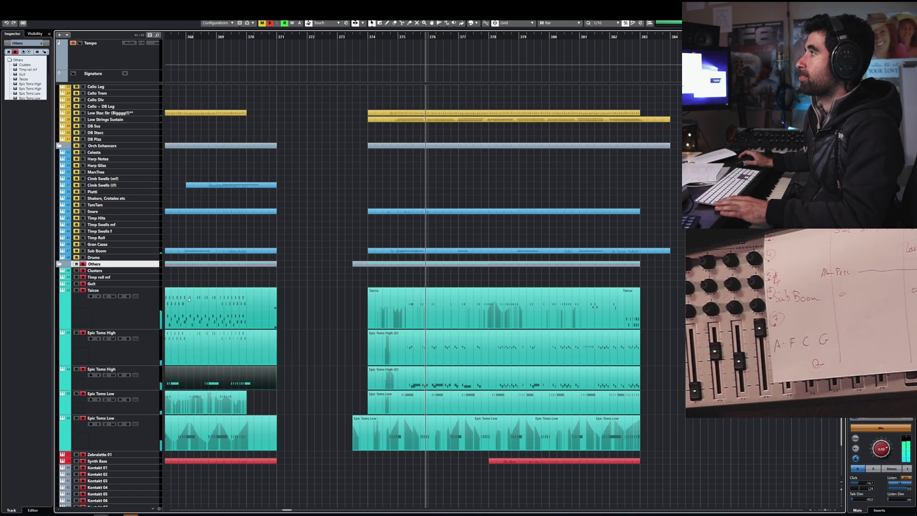
{"action": "left_click", "coordinate": [83, 145]}
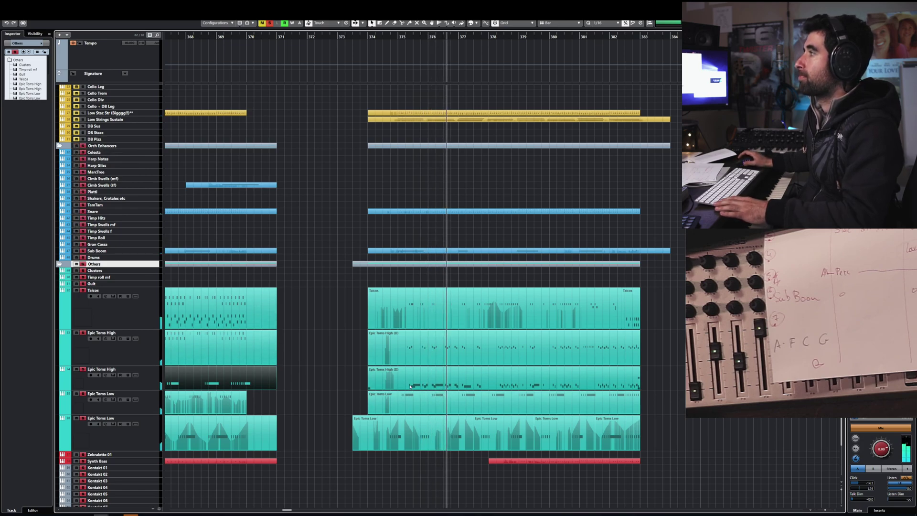
- Audition the soloed percussion in the first section from about bar 365
{"action": "key", "text": "f"}
{"action": "scroll", "coordinate": [403, 380], "scroll_direction": "left", "scroll_amount": 2}
{"action": "scroll", "coordinate": [402, 378], "scroll_direction": "left", "scroll_amount": 3}
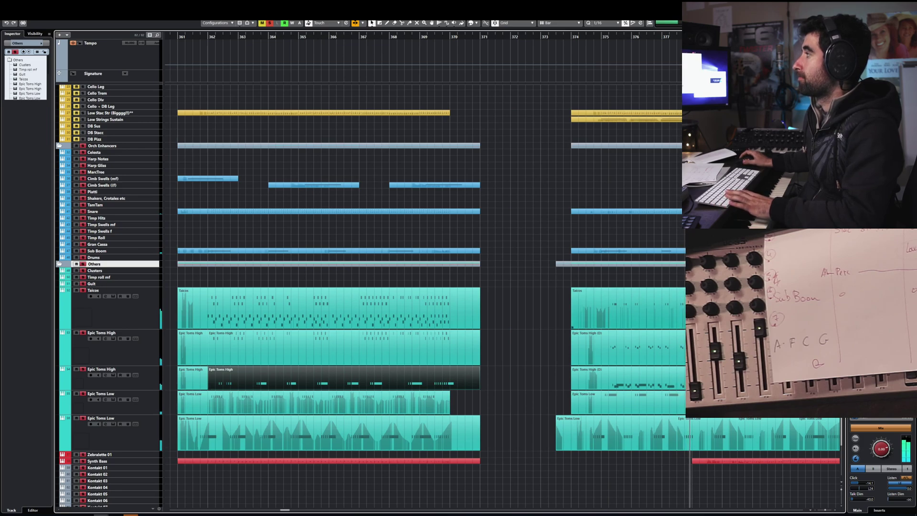
{"action": "key", "text": "space"}
{"action": "left_click", "coordinate": [314, 37]}
{"action": "left_click", "coordinate": [298, 37]}
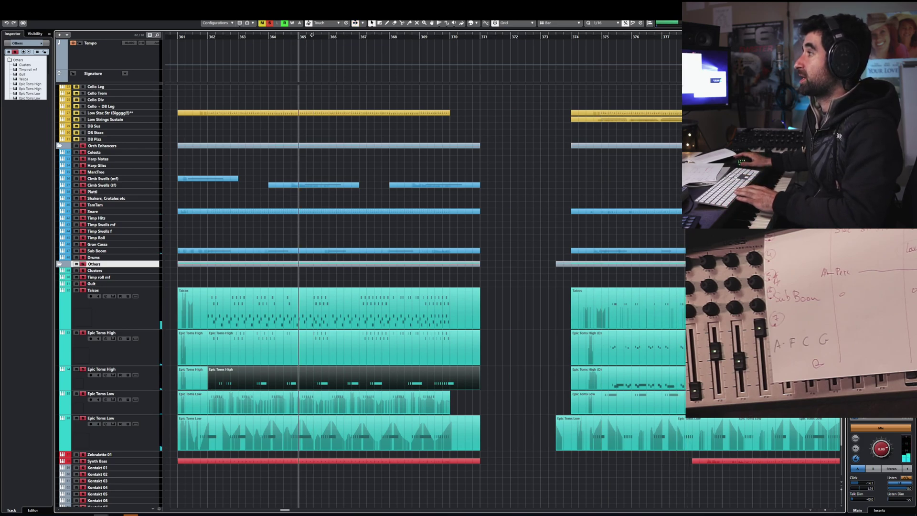
{"action": "key", "text": "space"}
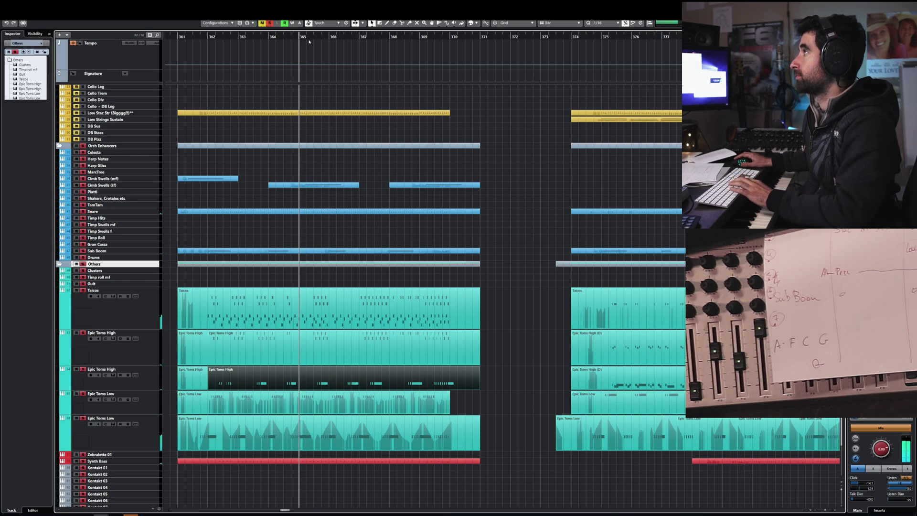
{"action": "left_click", "coordinate": [311, 37]}
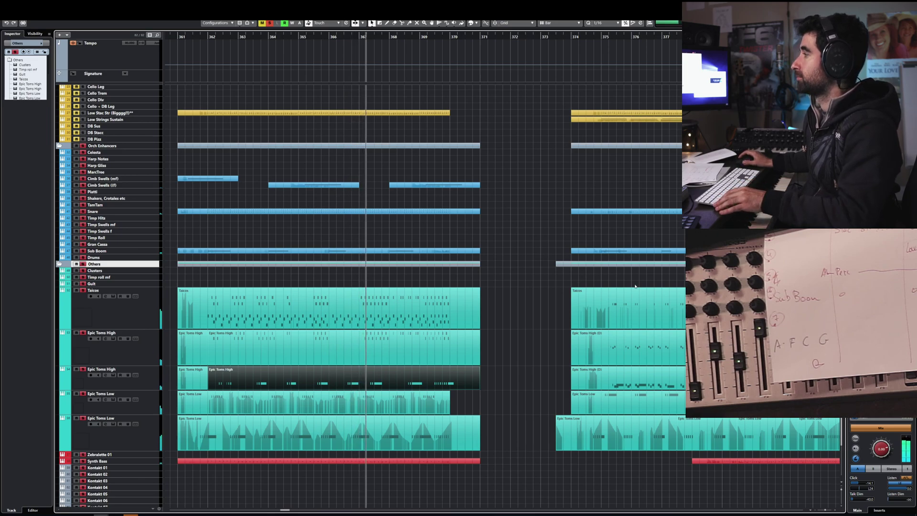
- Audition the soloed percussion at the end of the second section, from the middle of bar 381
{"action": "key", "text": "f"}
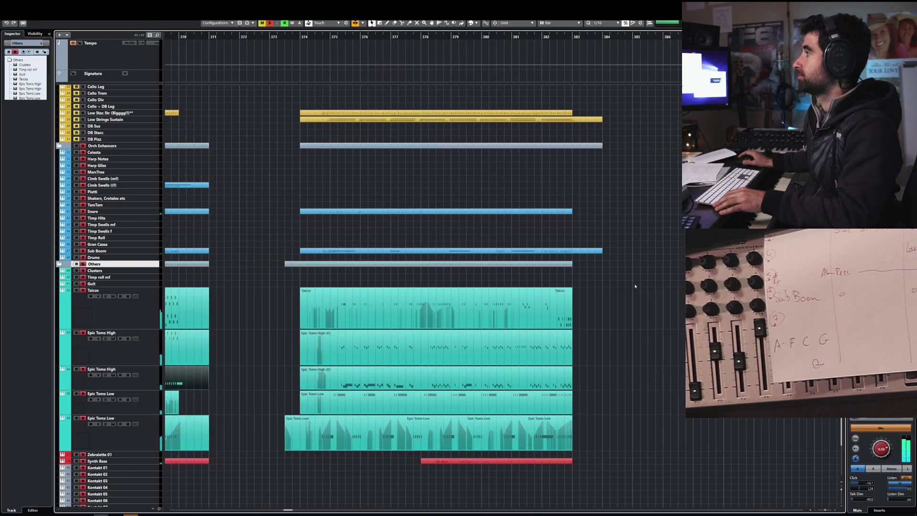
{"action": "key", "text": "f"}
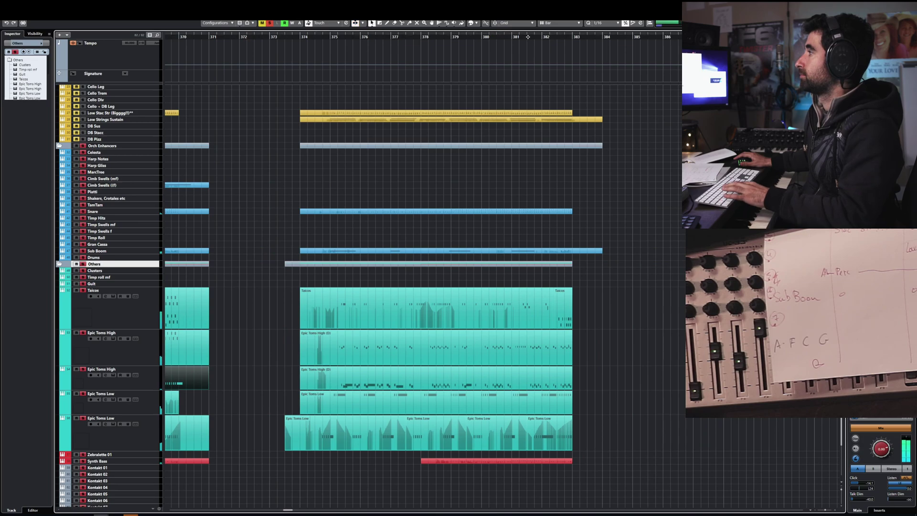
{"action": "left_click", "coordinate": [529, 37]}
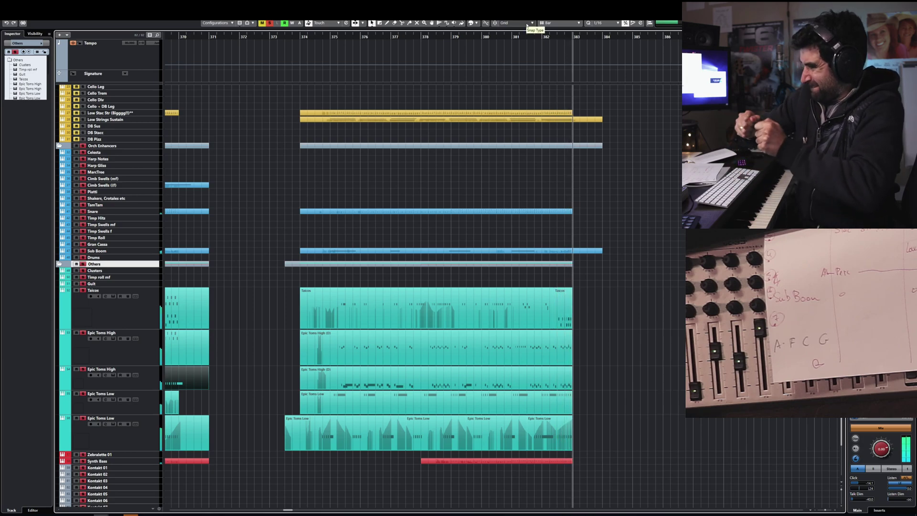
{"action": "key", "text": "space"}
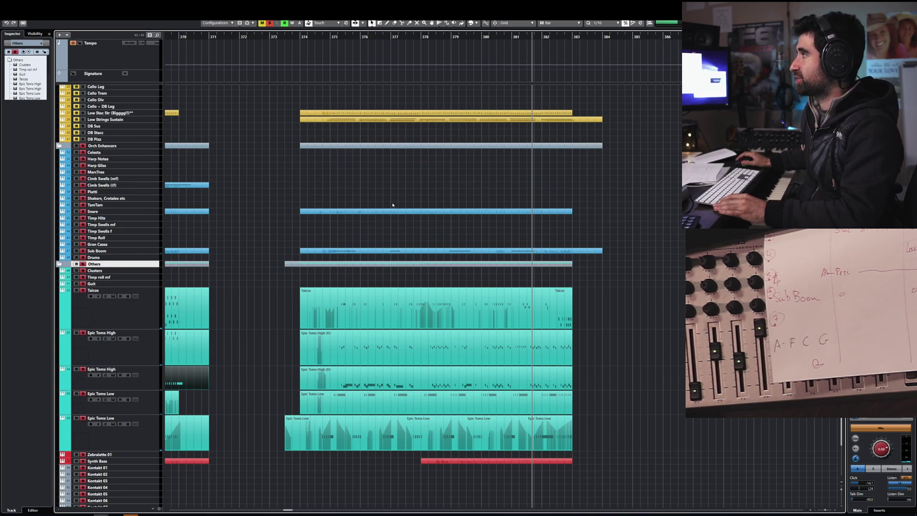
- Unsolo the Orch Enhancers and Others folder tracks
{"action": "scroll", "coordinate": [340, 222], "scroll_direction": "left", "scroll_amount": 6}
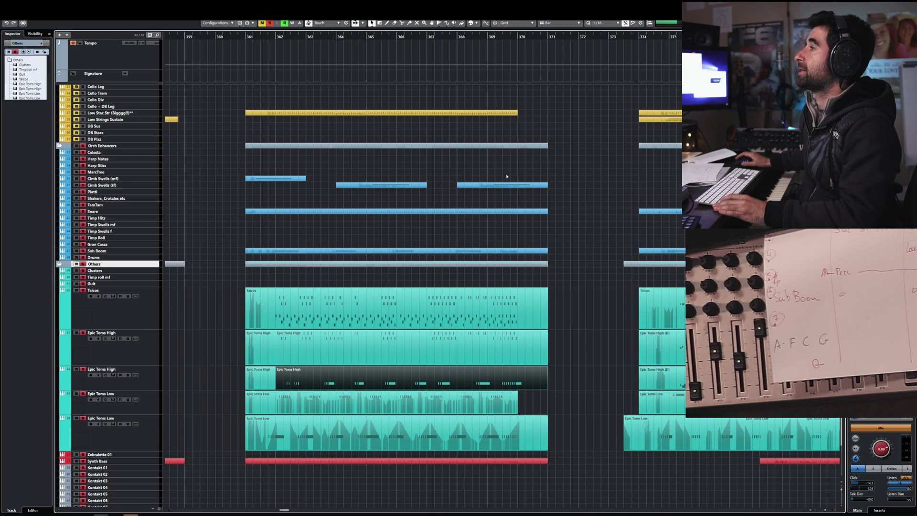
{"action": "scroll", "coordinate": [507, 176], "scroll_direction": "up", "scroll_amount": 5}
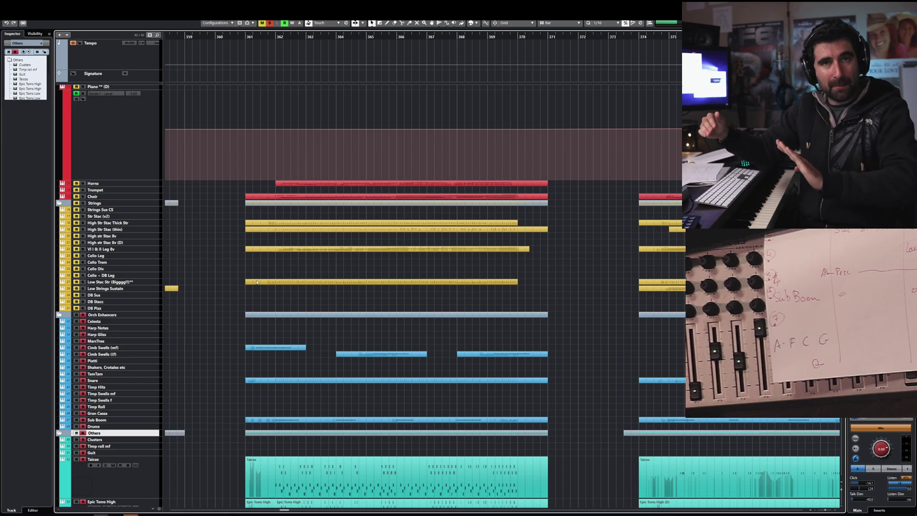
{"action": "left_click", "coordinate": [85, 315]}
{"action": "left_click", "coordinate": [83, 434]}
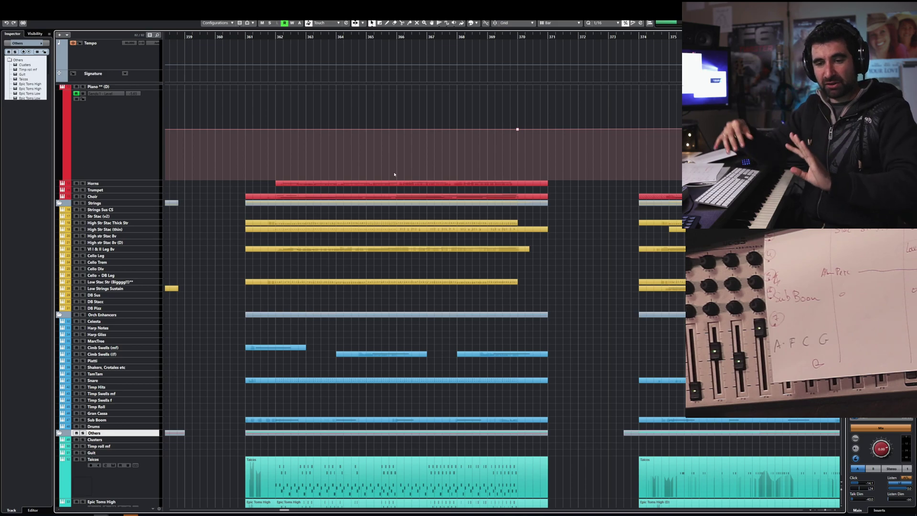
- Play the full arrangement from the middle of bar 365 and stop playback
{"action": "left_click", "coordinate": [406, 38]}
{"action": "left_click", "coordinate": [386, 38]}
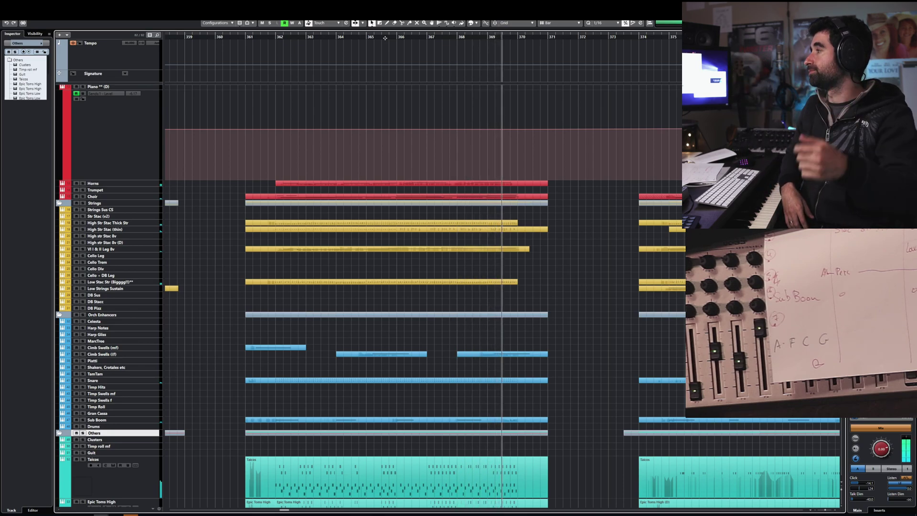
{"action": "left_click", "coordinate": [385, 38]}
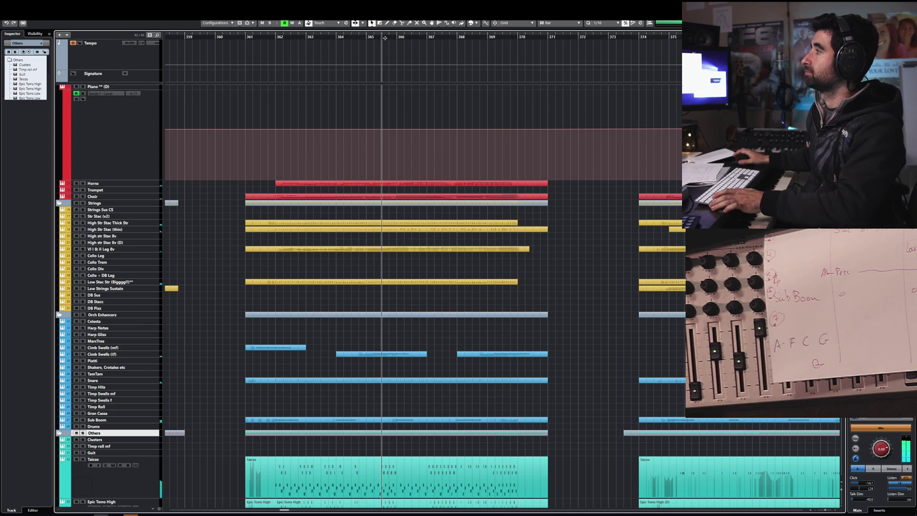
{"action": "key", "text": "space"}
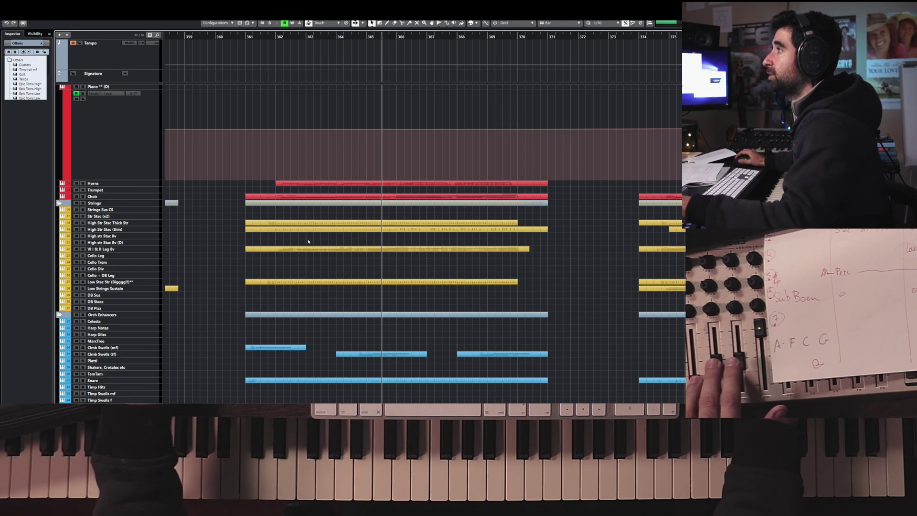
- Select the Str Long track and place the playhead in the empty stretch of the timeline at about bar 1217
{"action": "scroll", "coordinate": [119, 173], "scroll_direction": "up", "scroll_amount": 5}
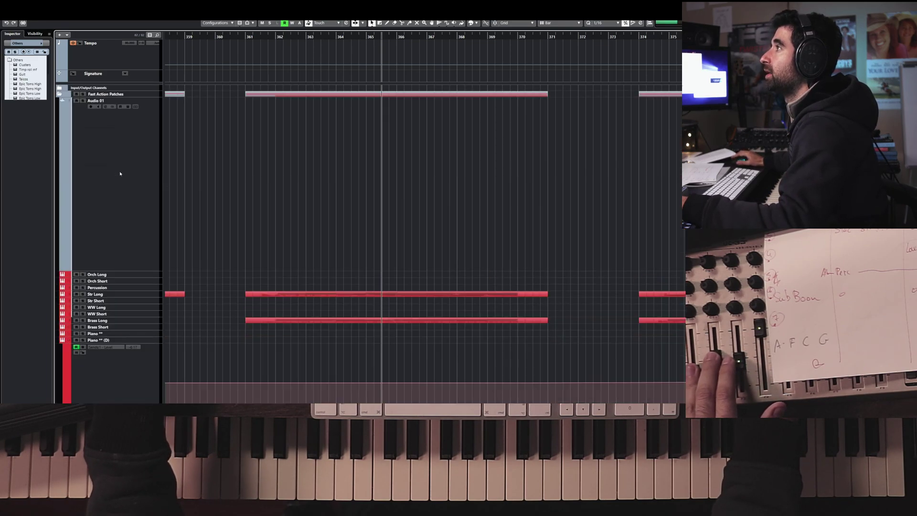
{"action": "left_click", "coordinate": [124, 293]}
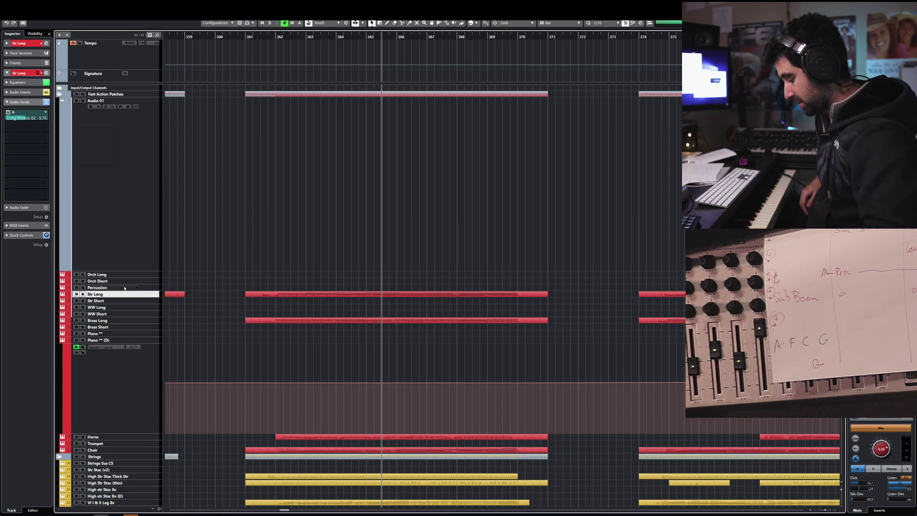
{"action": "scroll", "coordinate": [497, 289], "scroll_direction": "right", "scroll_amount": 10}
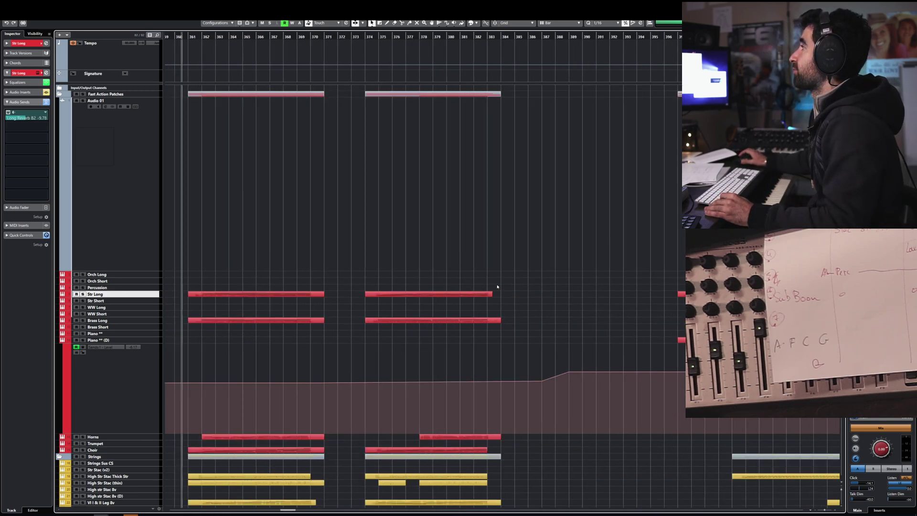
{"action": "scroll", "coordinate": [498, 283], "scroll_direction": "down", "scroll_amount": 10}
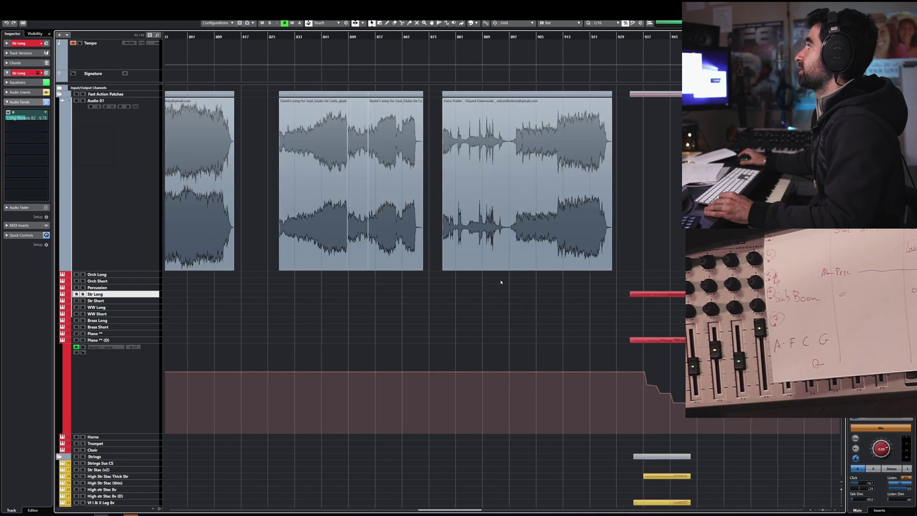
{"action": "scroll", "coordinate": [501, 282], "scroll_direction": "right", "scroll_amount": 10}
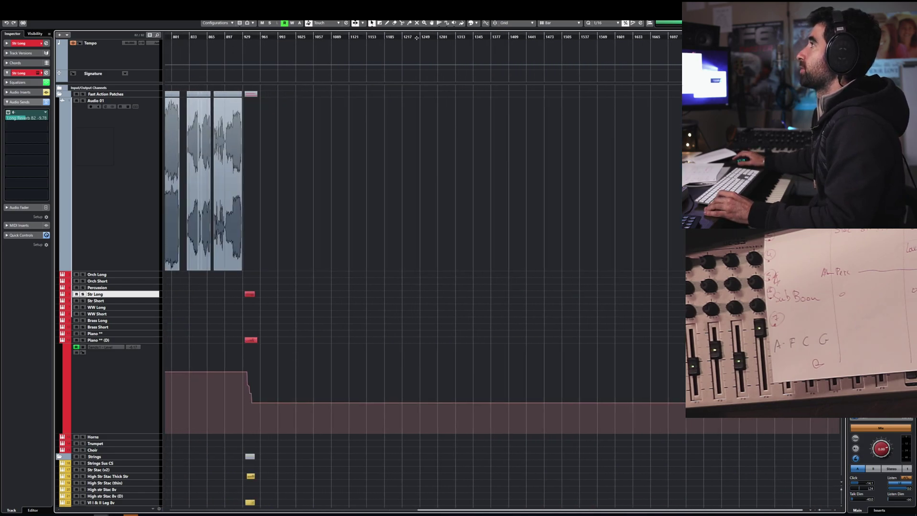
{"action": "left_click", "coordinate": [409, 37]}
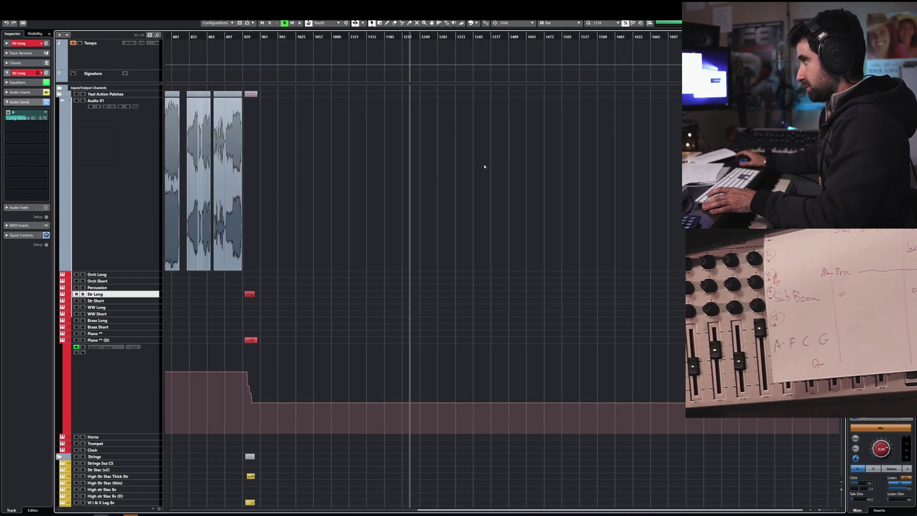
- Record a rising sequence of chords on the Str Long track in the empty area, from bar 1231 to just before bar 1235
{"action": "key", "text": "h"}
{"action": "key", "text": "h"}
{"action": "key", "text": "h"}
{"action": "key", "text": "h"}
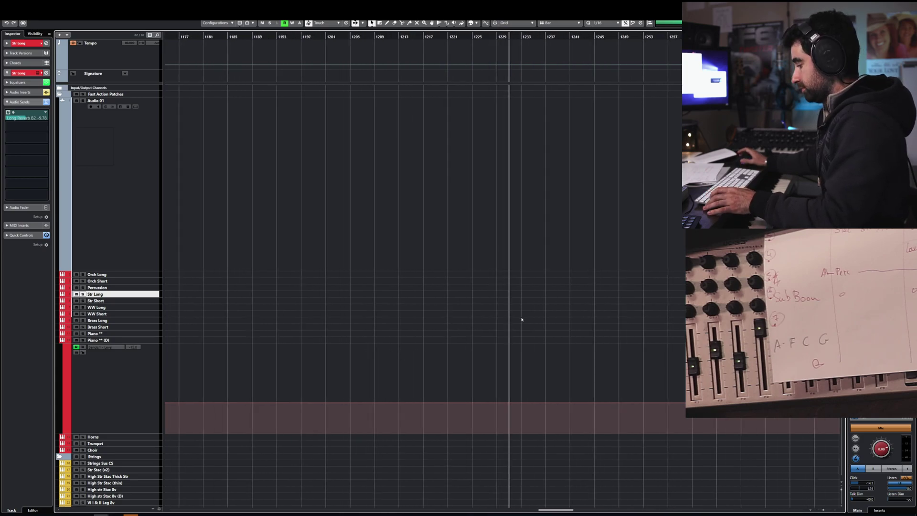
{"action": "key", "text": "h"}
{"action": "key", "text": "h"}
{"action": "key", "text": "h"}
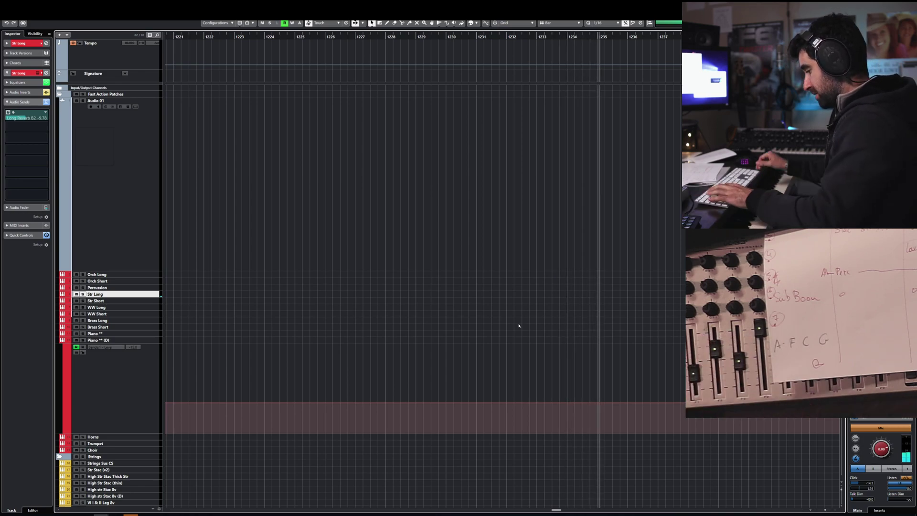
{"action": "key", "text": "space"}
- Open the recorded Str Long part in the Key Editor and hide the controller lanes to see the full note range
{"action": "scroll", "coordinate": [604, 268], "scroll_direction": "up", "scroll_amount": 5}
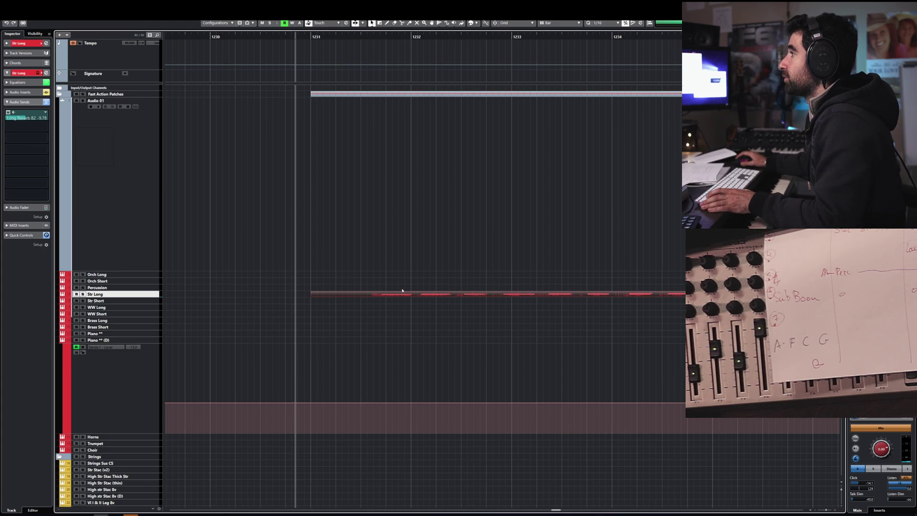
{"action": "double_click", "coordinate": [403, 292]}
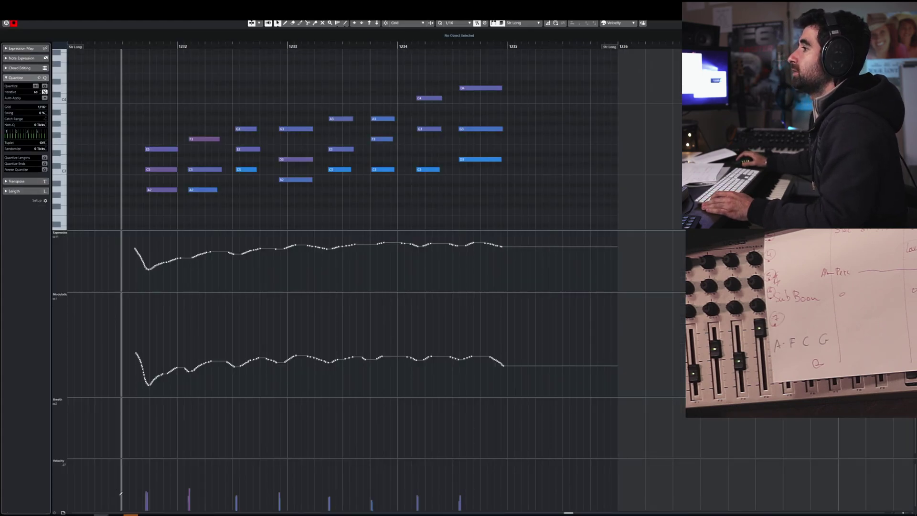
{"action": "left_click", "coordinate": [63, 512]}
{"action": "left_click", "coordinate": [73, 484]}
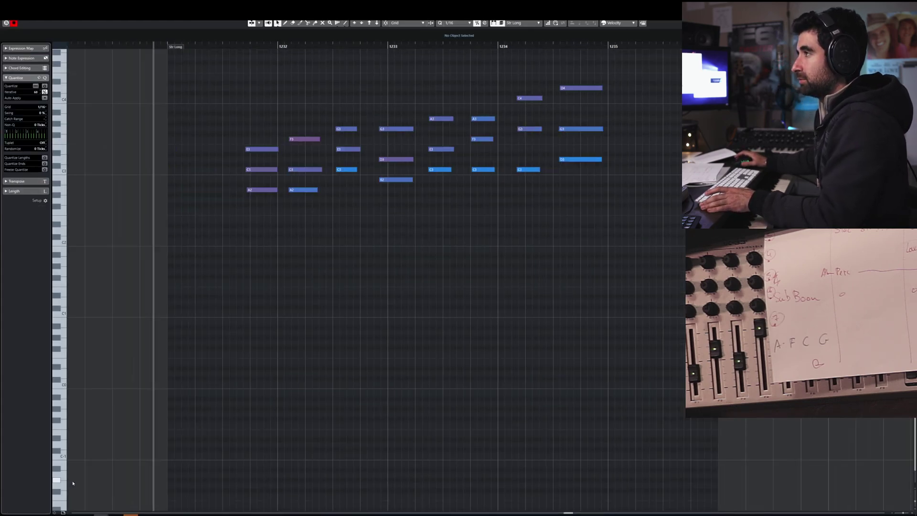
- Overdub octave bass notes A, F, C, G twice through beneath the chords, starting from the first quarter of bar 1231
{"action": "left_click", "coordinate": [207, 46]}
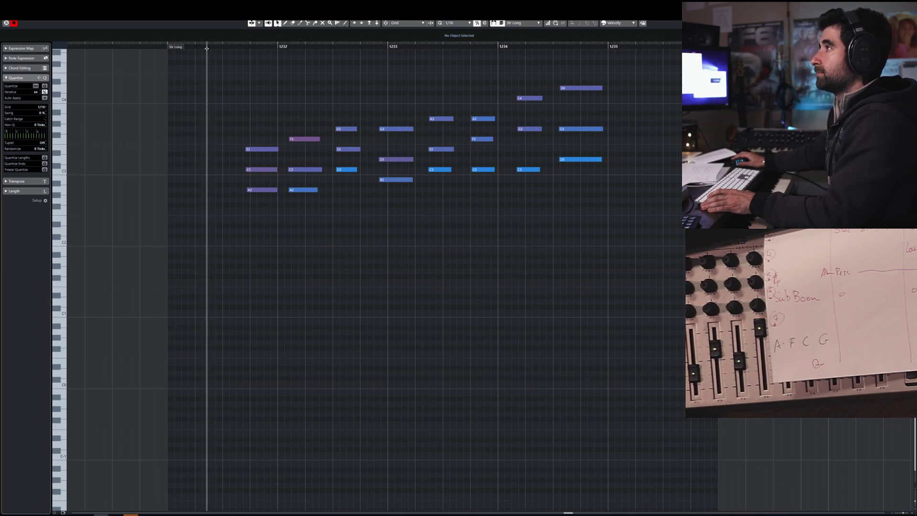
{"action": "left_click", "coordinate": [200, 46]}
{"action": "key", "text": "space"}
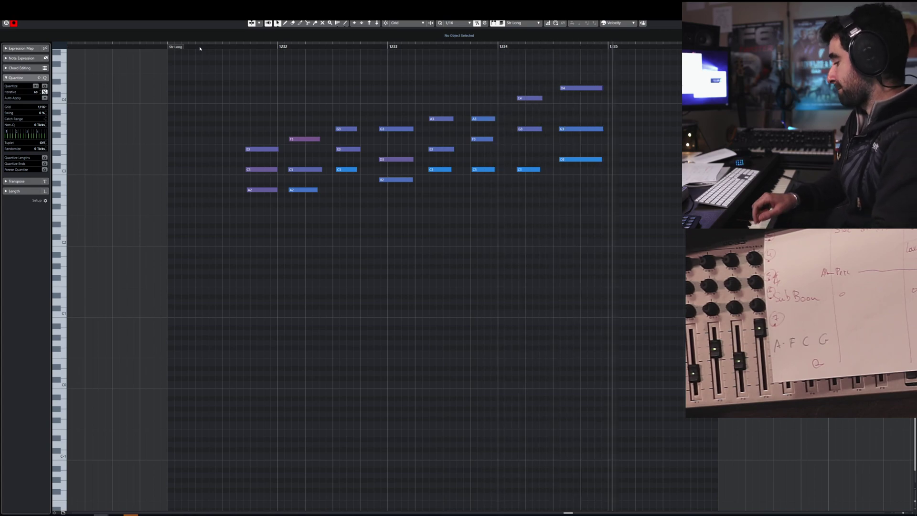
{"action": "key", "text": "space"}
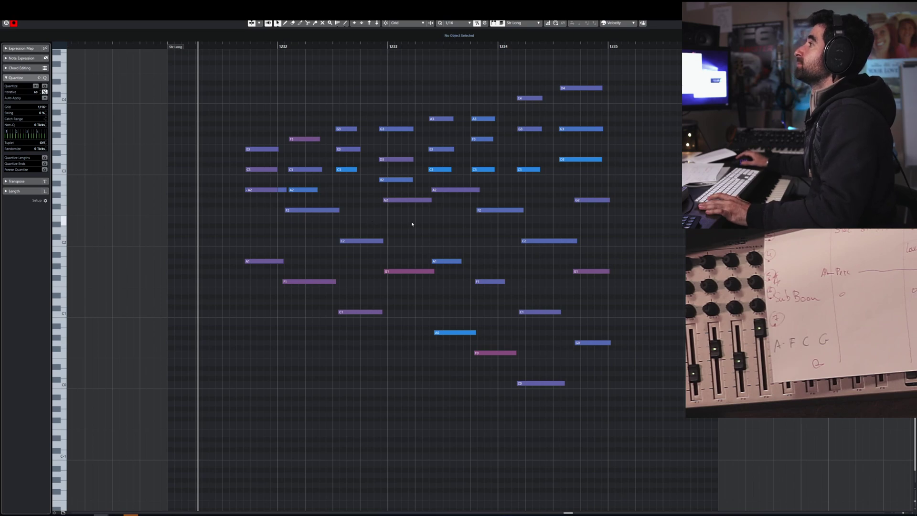
- Delete the doubled A2 note of the first chord and shorten the remaining A2 to end before bar 1232
{"action": "left_click", "coordinate": [269, 192]}
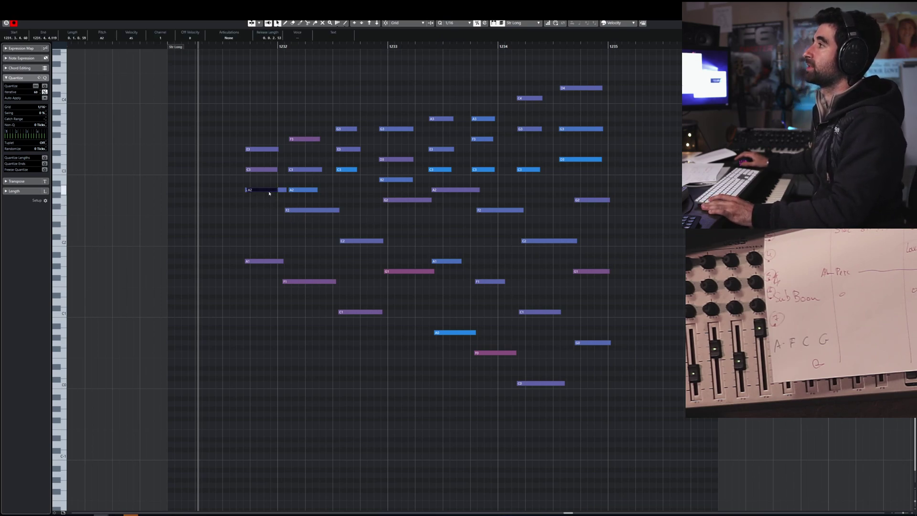
{"action": "key", "text": "Right"}
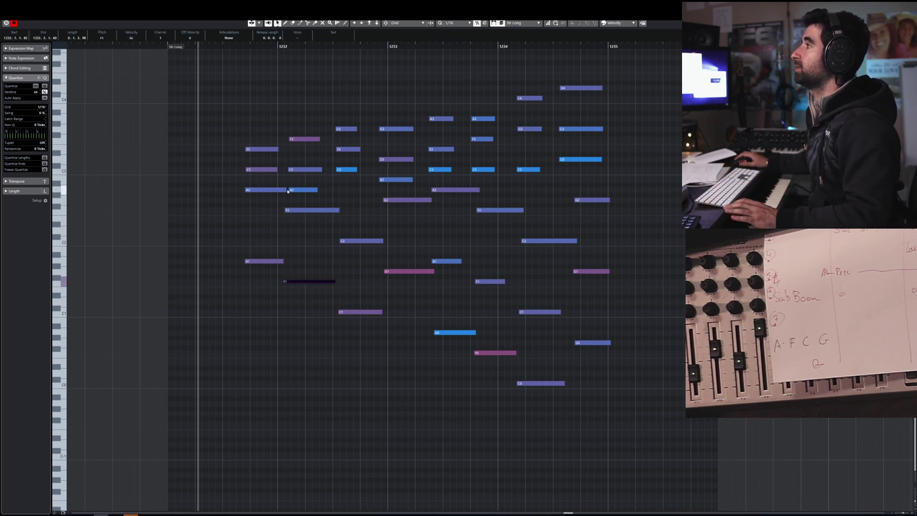
{"action": "left_click_drag", "start_coordinate": [287, 191], "coordinate": [274, 190]}
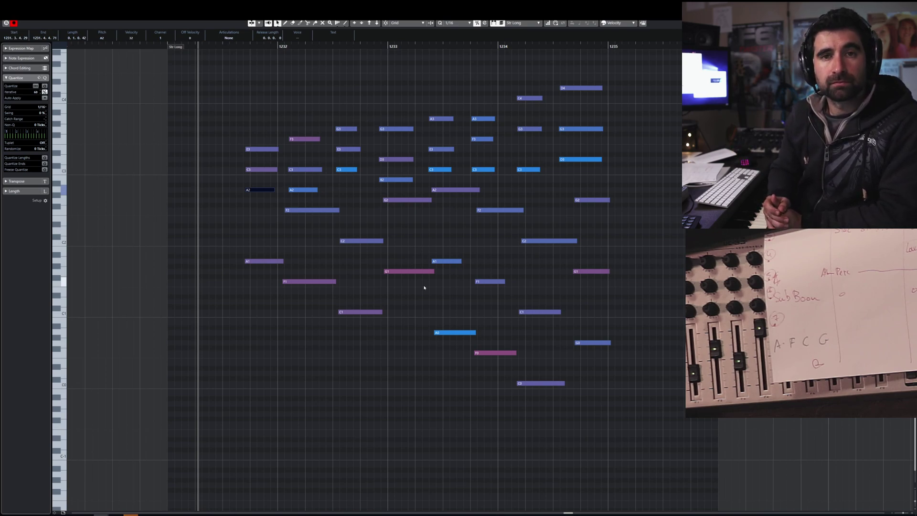
- Show the Expression, Modulation, Breath and Velocity lanes beneath the notes again and close the editor
{"action": "left_click", "coordinate": [63, 512]}
{"action": "left_click", "coordinate": [71, 490]}
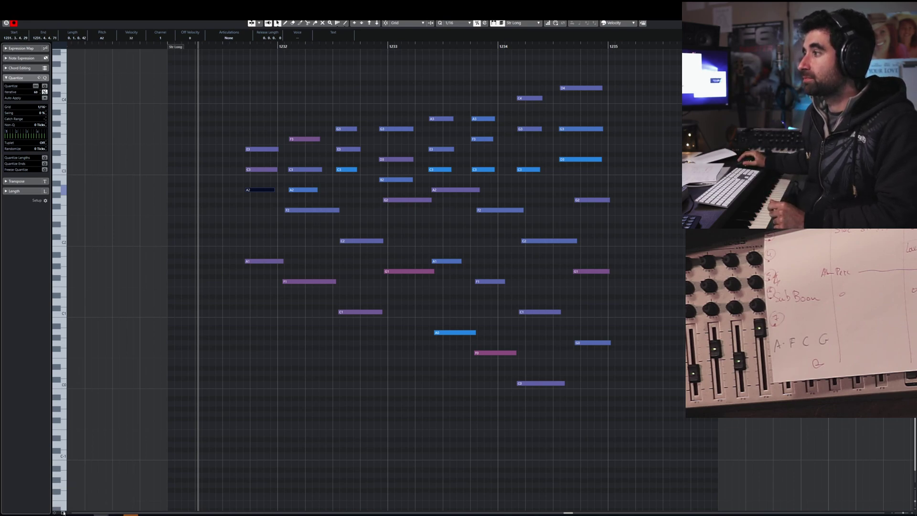
{"action": "left_click", "coordinate": [64, 513]}
{"action": "left_click", "coordinate": [77, 484]}
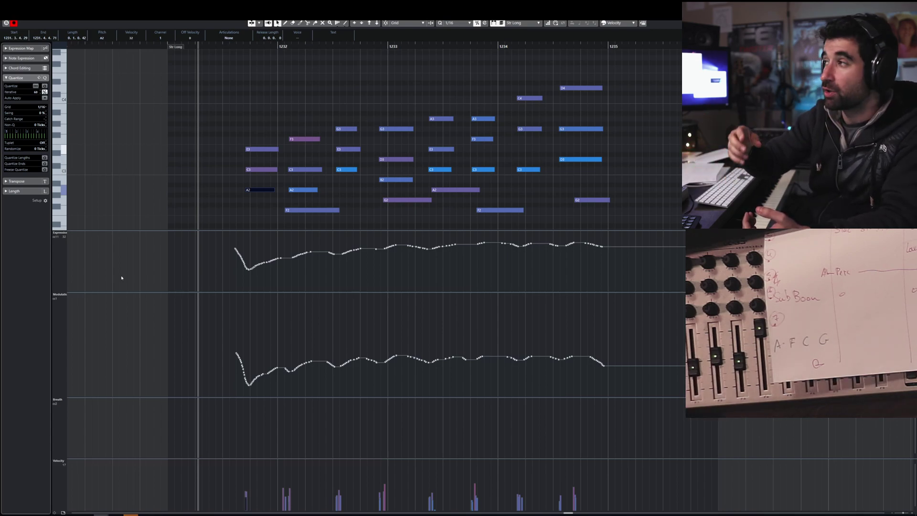
{"action": "left_click", "coordinate": [132, 268]}
{"action": "key", "text": "Escape"}
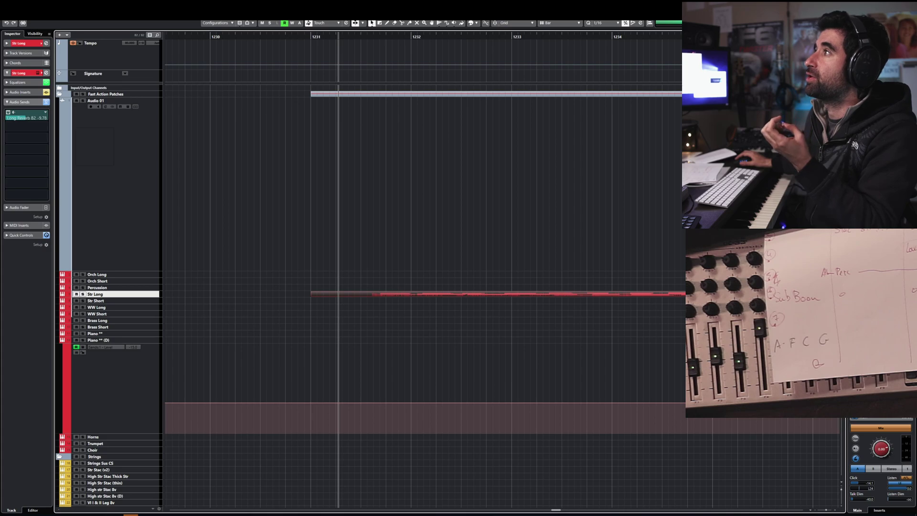
- Reopen the Str Long part to review its chords, bass notes and controller curves, and close the editor
{"action": "key", "text": "alt+m"}
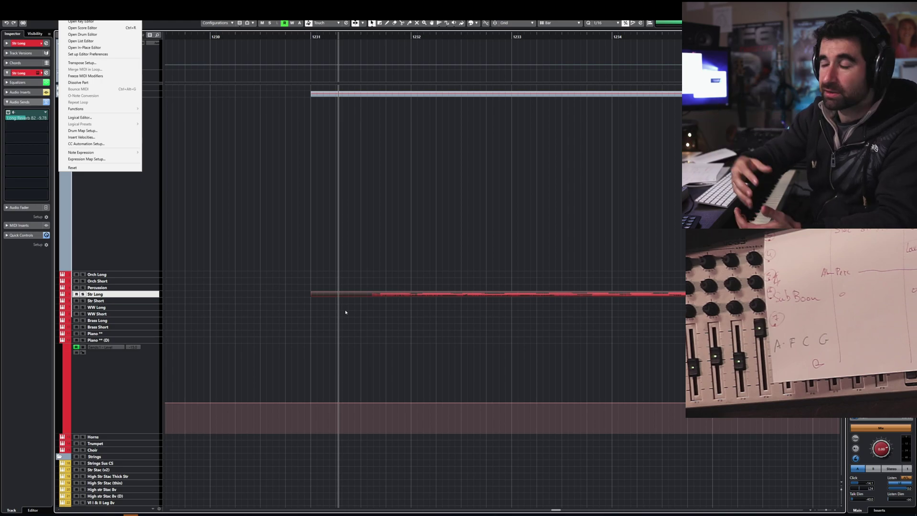
{"action": "left_click", "coordinate": [378, 295]}
{"action": "double_click", "coordinate": [409, 292]}
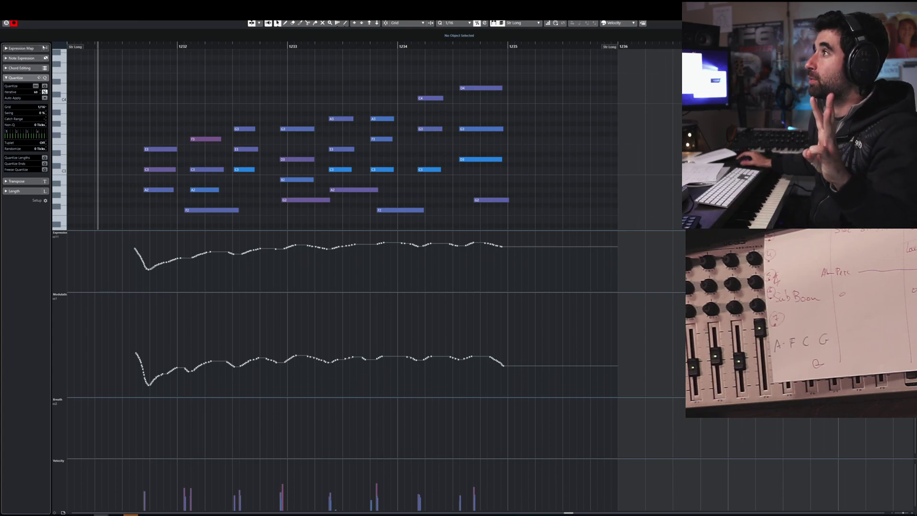
{"action": "left_click", "coordinate": [14, 23]}
{"action": "left_click", "coordinate": [14, 23]}
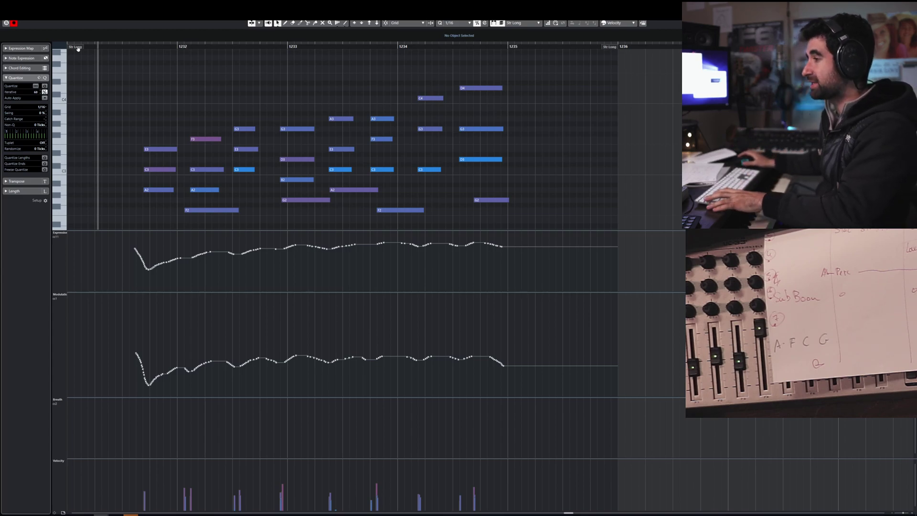
{"action": "key", "text": "Escape"}
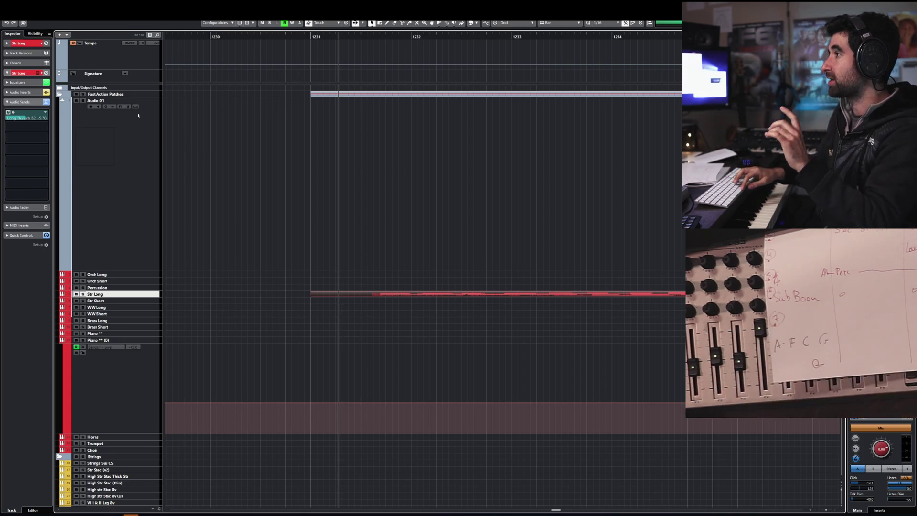
- Place the playhead in the middle of bar 1239 and select the Piano ** track for live playing
{"action": "scroll", "coordinate": [575, 129], "scroll_direction": "down", "scroll_amount": 3}
{"action": "scroll", "coordinate": [548, 117], "scroll_direction": "right", "scroll_amount": 5}
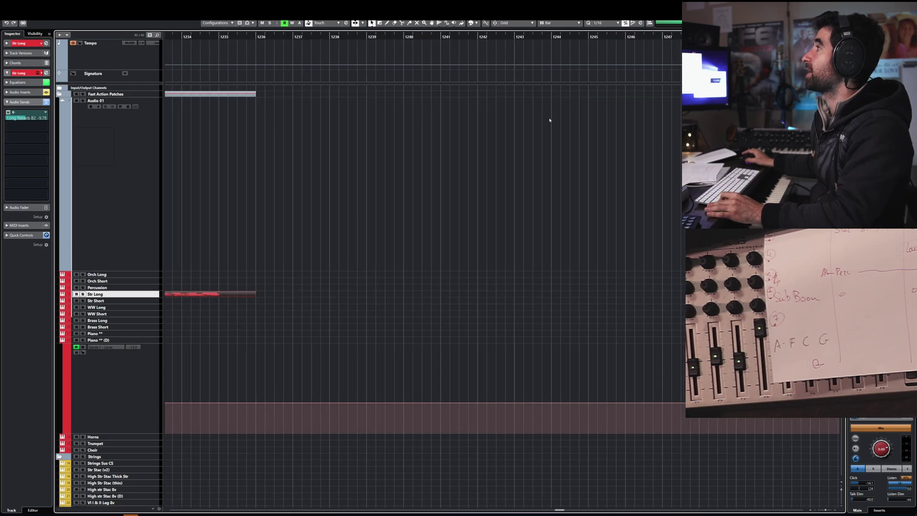
{"action": "left_click", "coordinate": [389, 44]}
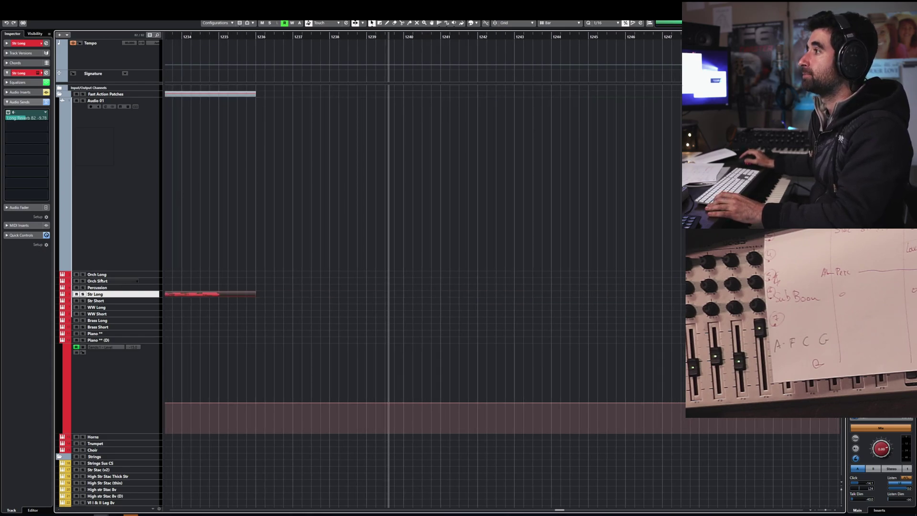
{"action": "left_click", "coordinate": [111, 333]}
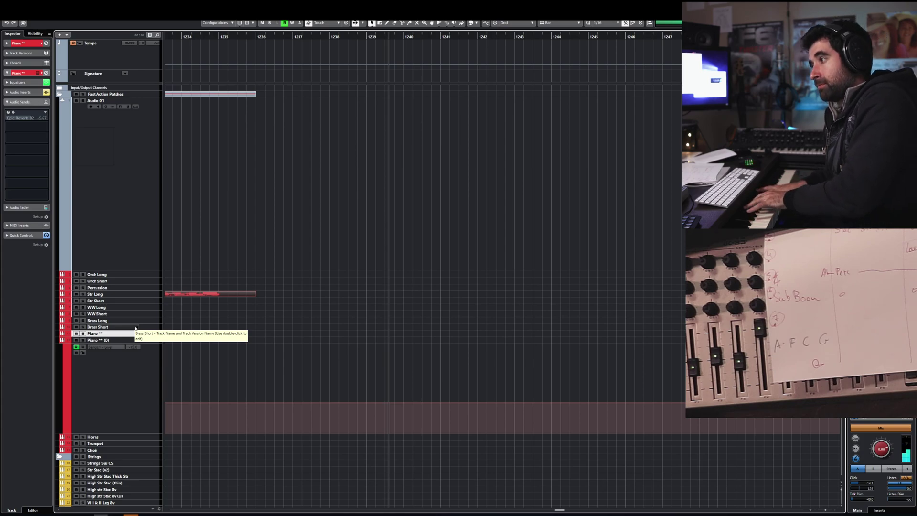
- Look back through the whole arrangement to its beginning to examine where the earlier sections use each instrument track
{"action": "scroll", "coordinate": [299, 286], "scroll_direction": "down", "scroll_amount": 3}
{"action": "scroll", "coordinate": [300, 285], "scroll_direction": "left", "scroll_amount": 6}
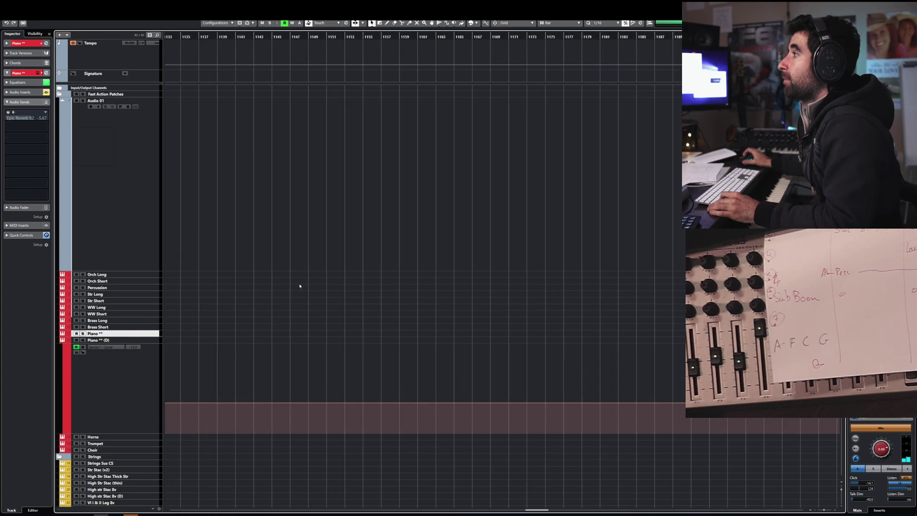
{"action": "scroll", "coordinate": [299, 285], "scroll_direction": "left", "scroll_amount": 10}
{"action": "scroll", "coordinate": [289, 282], "scroll_direction": "down", "scroll_amount": 2}
{"action": "scroll", "coordinate": [290, 281], "scroll_direction": "up", "scroll_amount": 1}
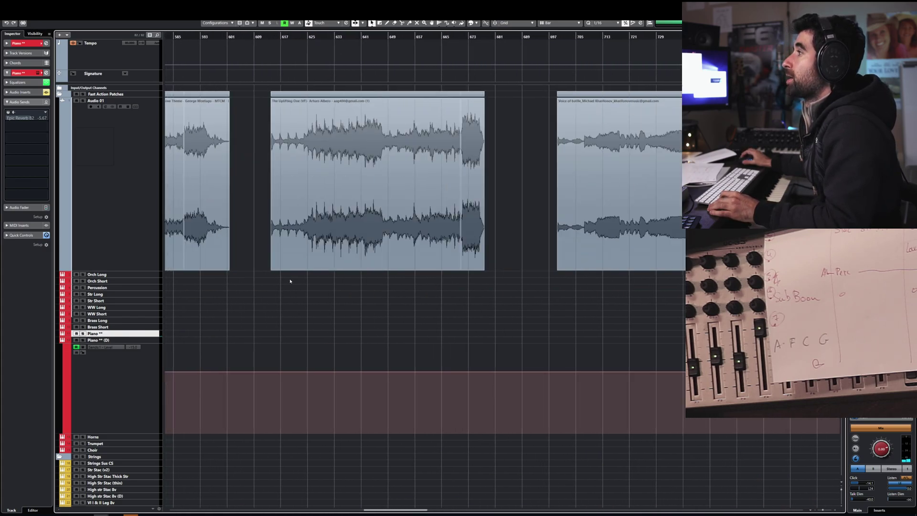
{"action": "scroll", "coordinate": [290, 280], "scroll_direction": "left", "scroll_amount": 10}
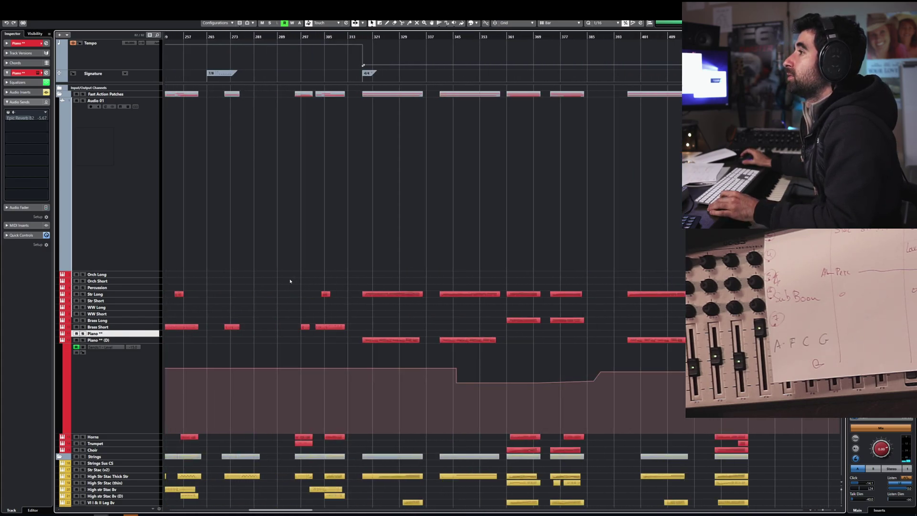
{"action": "scroll", "coordinate": [296, 277], "scroll_direction": "down", "scroll_amount": 2}
{"action": "scroll", "coordinate": [298, 276], "scroll_direction": "left", "scroll_amount": 10}
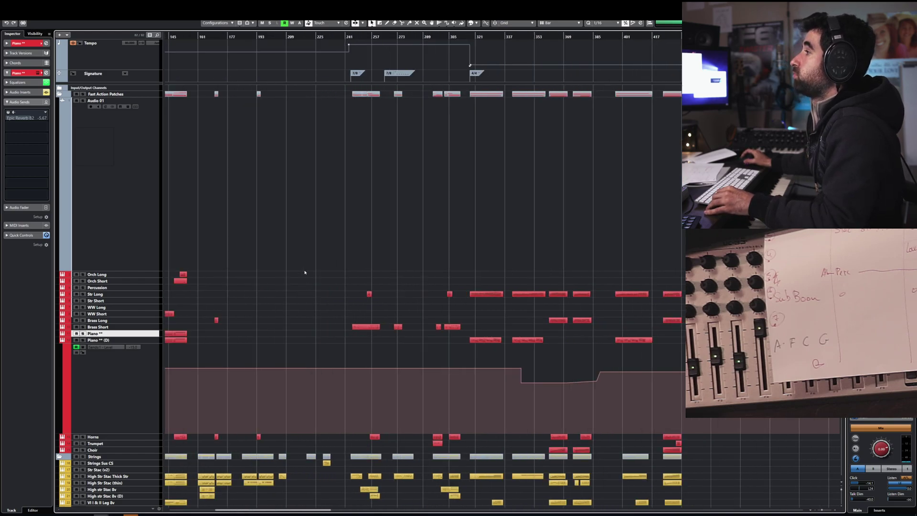
{"action": "scroll", "coordinate": [305, 273], "scroll_direction": "left", "scroll_amount": 5}
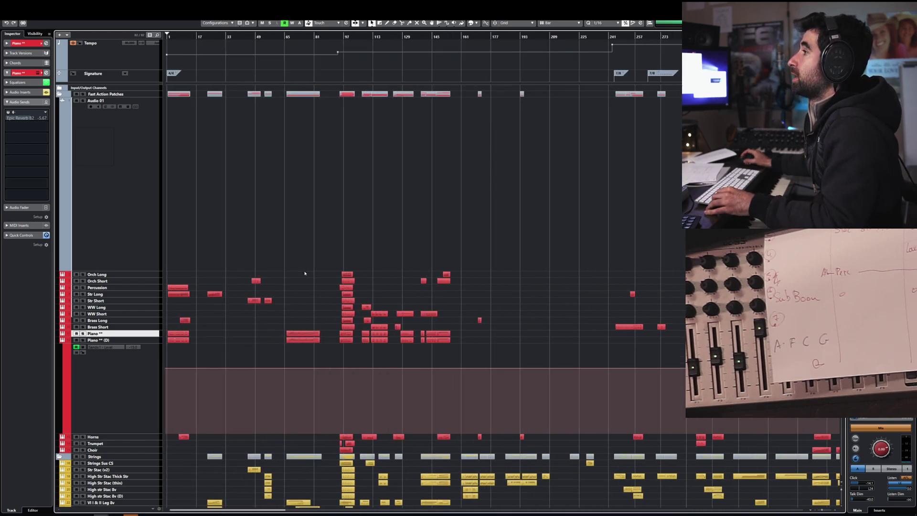
- Select the Brass Long track, check the Albion brass patches in its Kontakt instrument, and close the instrument window
{"action": "left_click", "coordinate": [126, 319]}
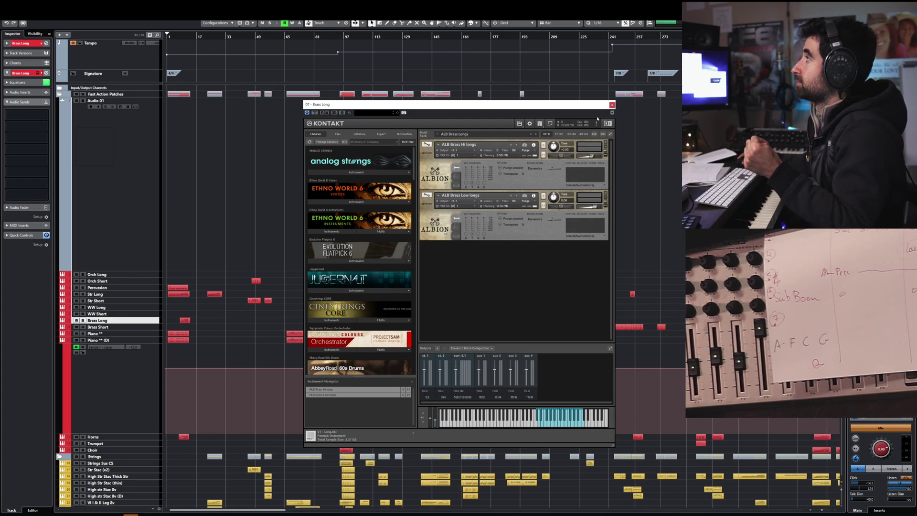
{"action": "left_click", "coordinate": [613, 105]}
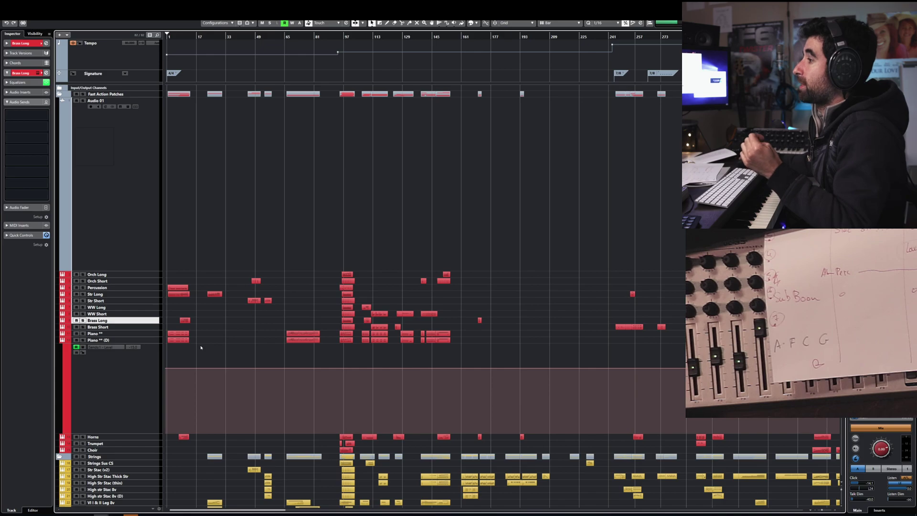
{"action": "scroll", "coordinate": [354, 356], "scroll_direction": "right", "scroll_amount": 20}
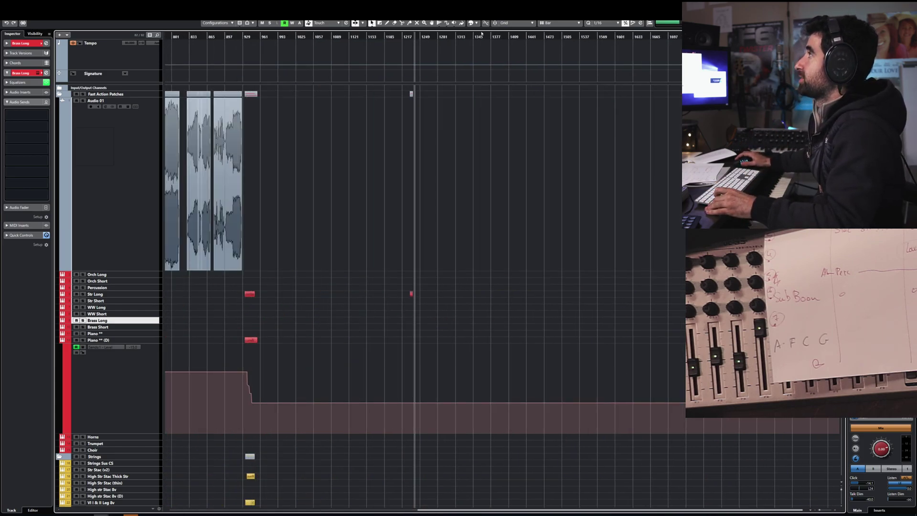
- Select the empty Kontakt 01 track near the end of the track list and open its Kontakt instrument
{"action": "scroll", "coordinate": [241, 314], "scroll_direction": "up", "scroll_amount": 3}
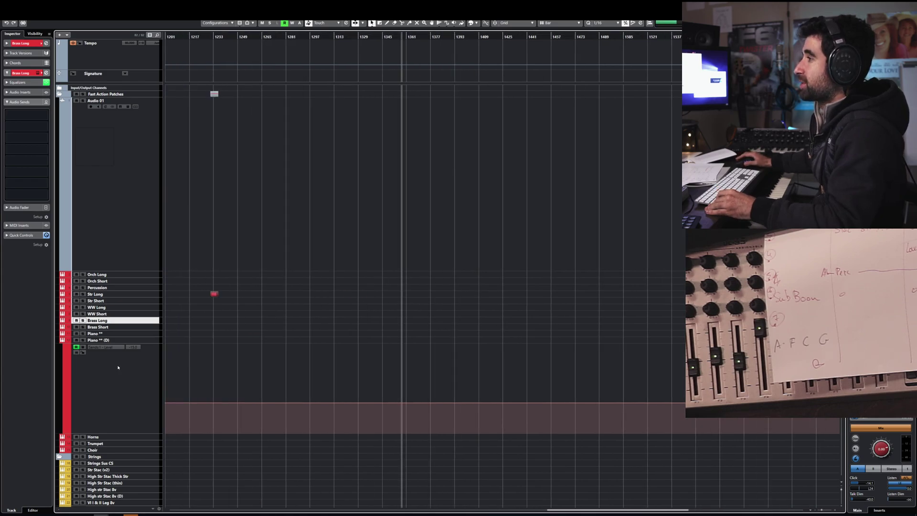
{"action": "scroll", "coordinate": [118, 367], "scroll_direction": "down", "scroll_amount": 10}
{"action": "left_click", "coordinate": [125, 393]}
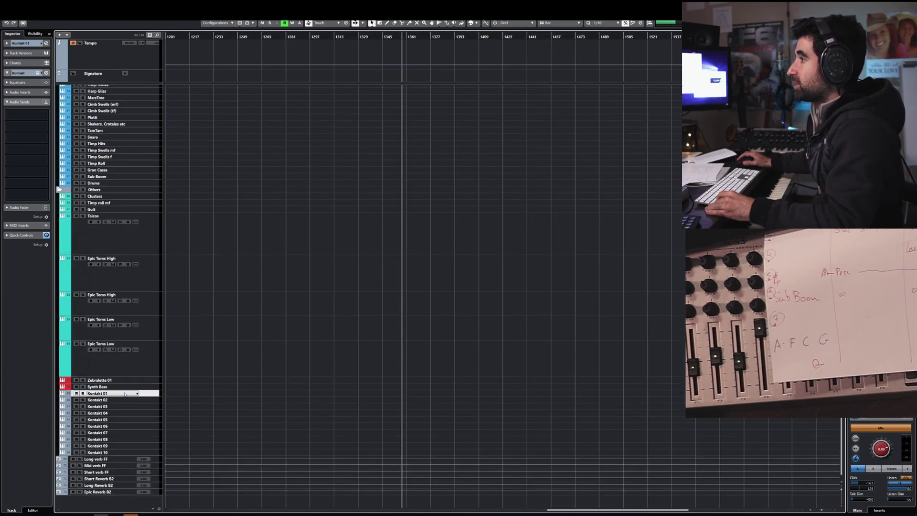
{"action": "left_click", "coordinate": [147, 393]}
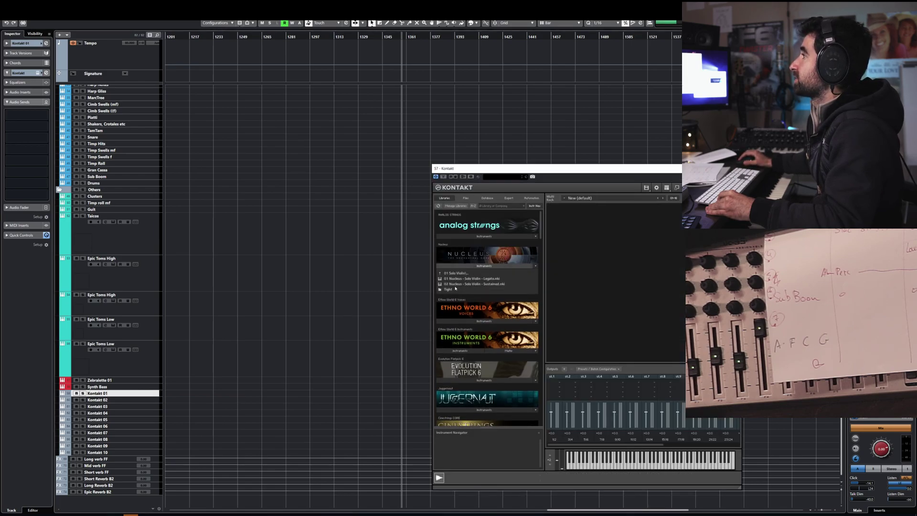
- Load the 01 Nucleus - Brass - Full Ens - Sustained patch from the Nucleus library's single full-ensemble brass patches
{"action": "left_click", "coordinate": [474, 266]}
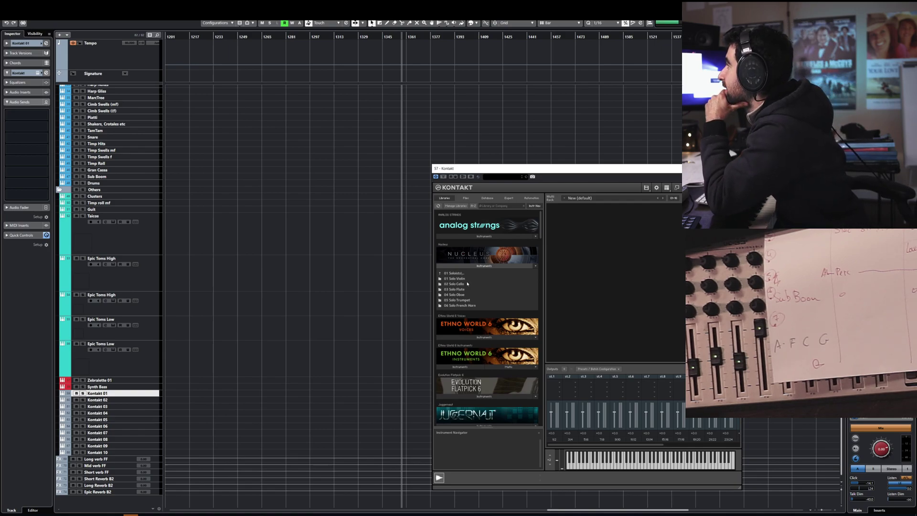
{"action": "left_click", "coordinate": [457, 275]}
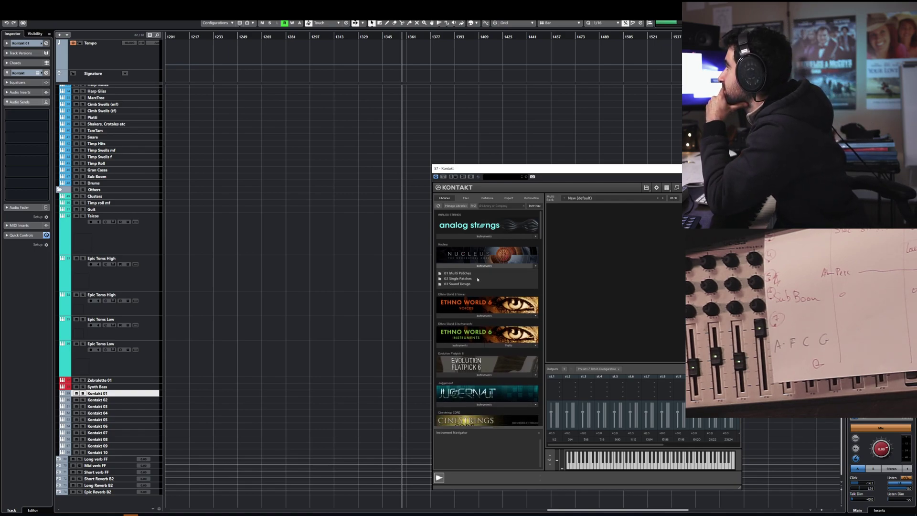
{"action": "left_click_drag", "start_coordinate": [623, 170], "coordinate": [451, 143]}
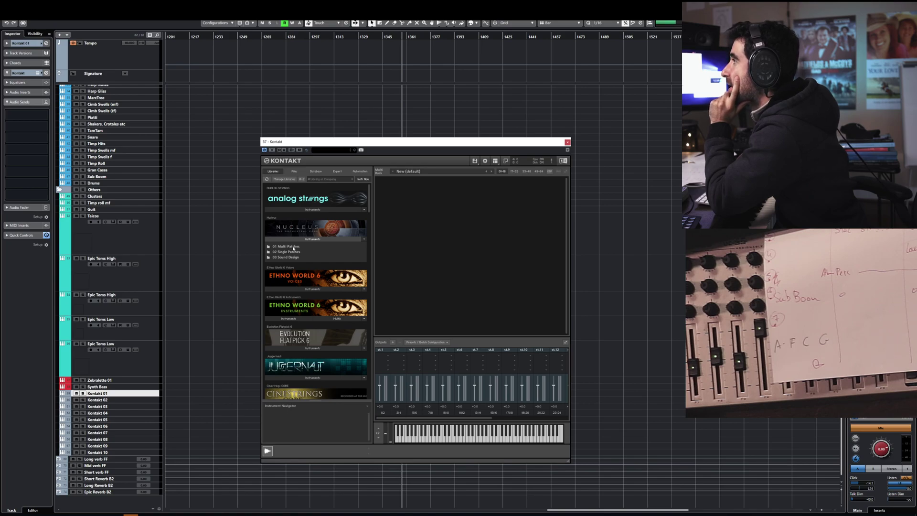
{"action": "left_click", "coordinate": [290, 252]}
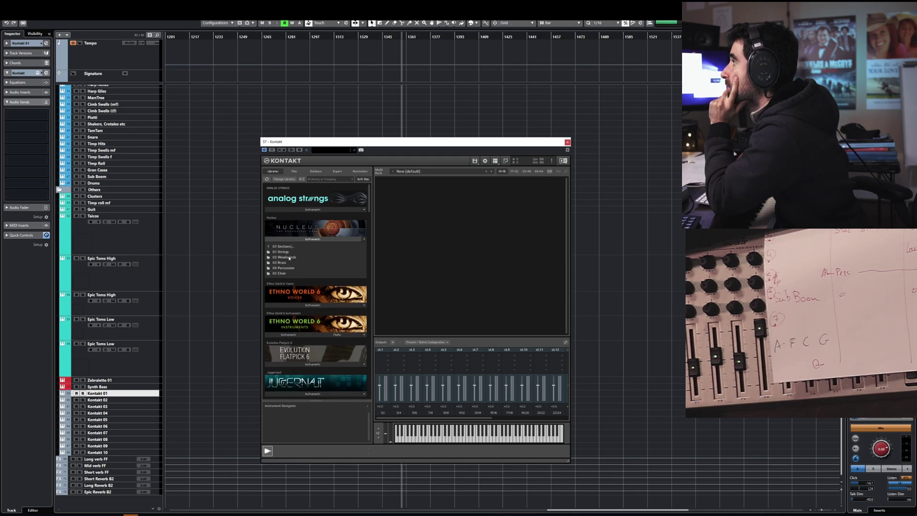
{"action": "left_click", "coordinate": [289, 262]}
{"action": "left_click", "coordinate": [294, 247]}
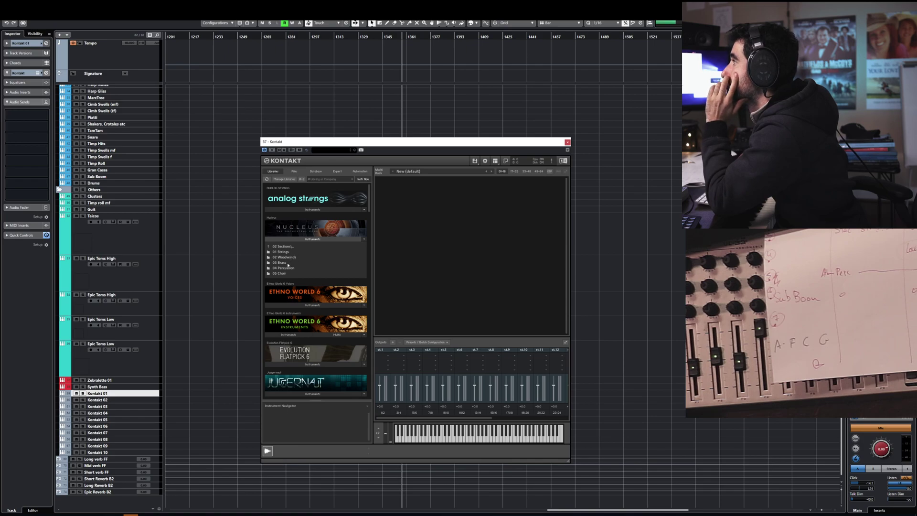
{"action": "left_click", "coordinate": [284, 251]}
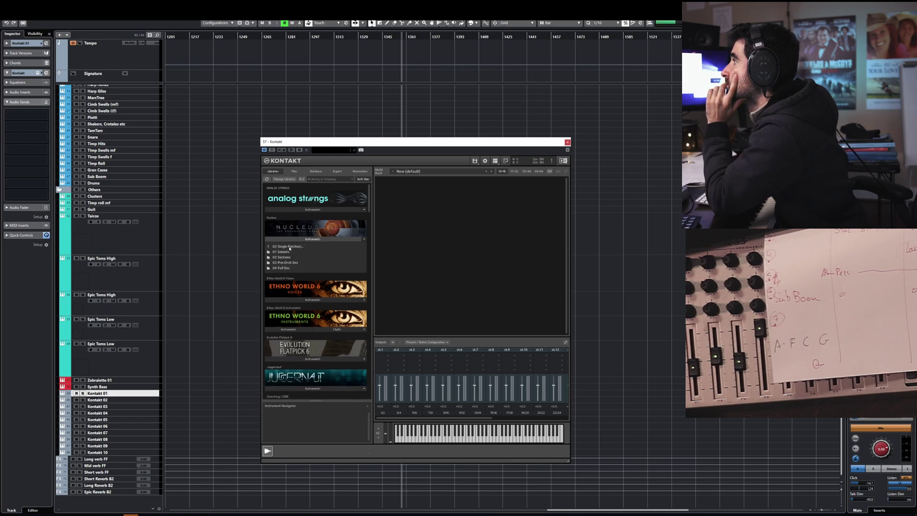
{"action": "left_click", "coordinate": [282, 267]}
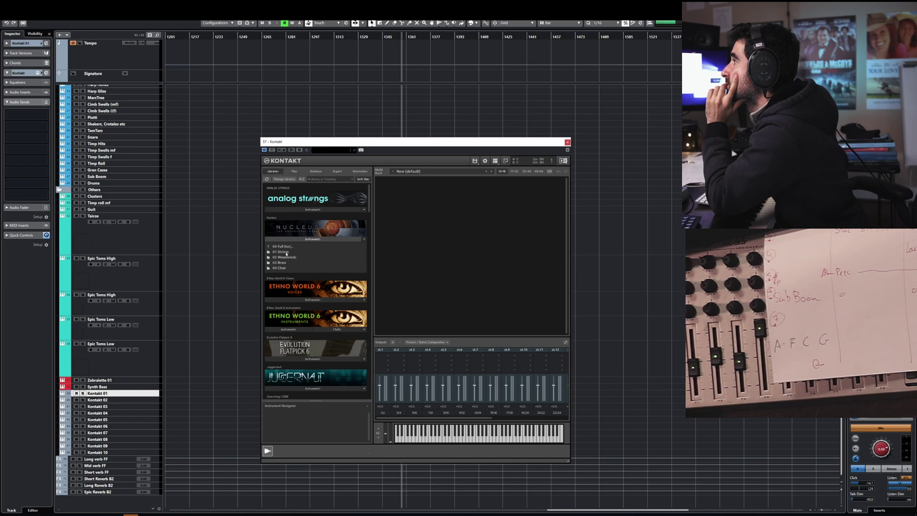
{"action": "left_click", "coordinate": [285, 264]}
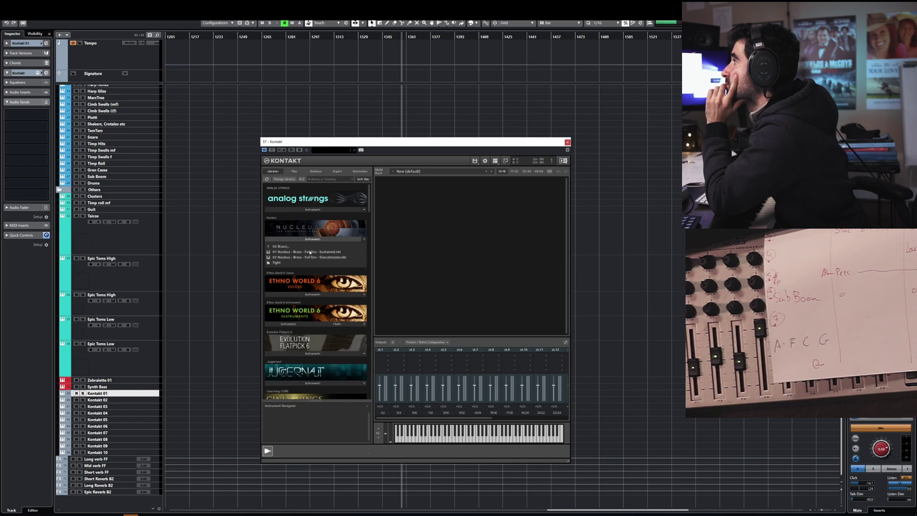
{"action": "left_click", "coordinate": [292, 252]}
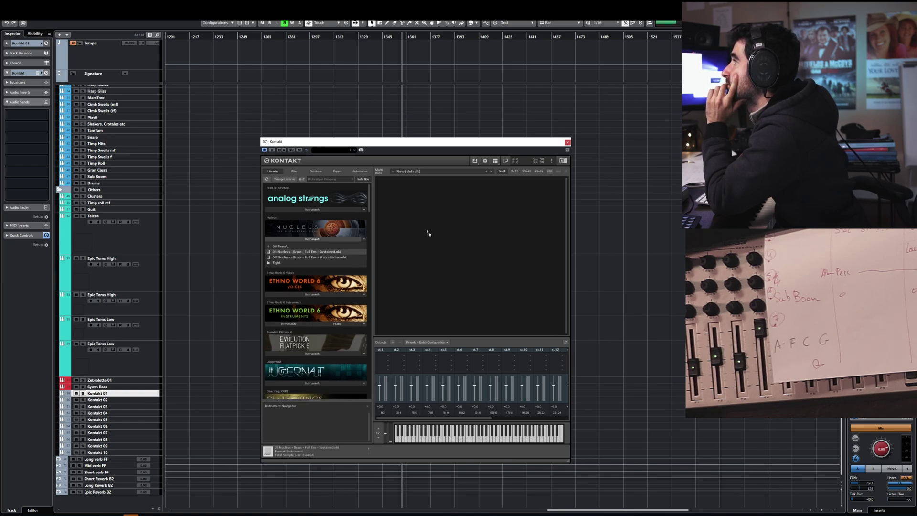
{"action": "left_click_drag", "start_coordinate": [427, 232], "coordinate": [428, 231]}
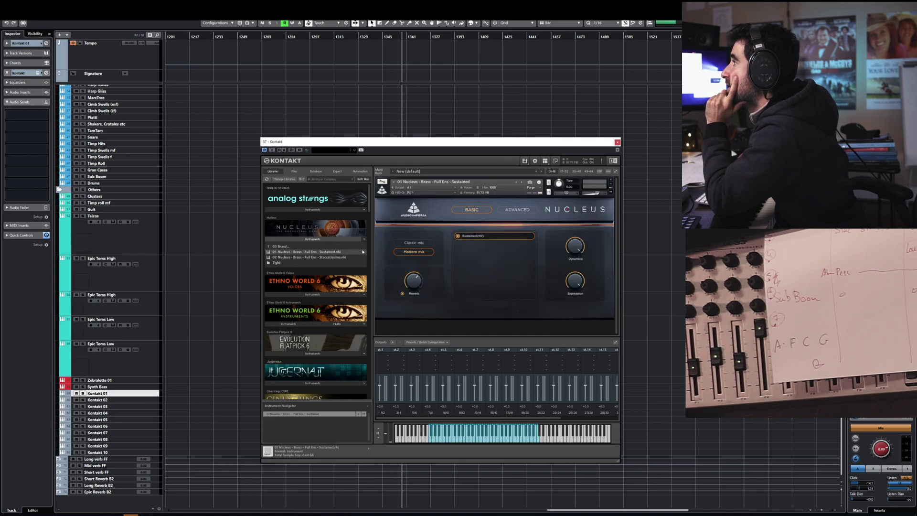
- Add the Brass High - Long patch from the Spitfire Albion ONE individual patches to the Kontakt rack
{"action": "left_click_drag", "start_coordinate": [369, 209], "coordinate": [369, 294]}
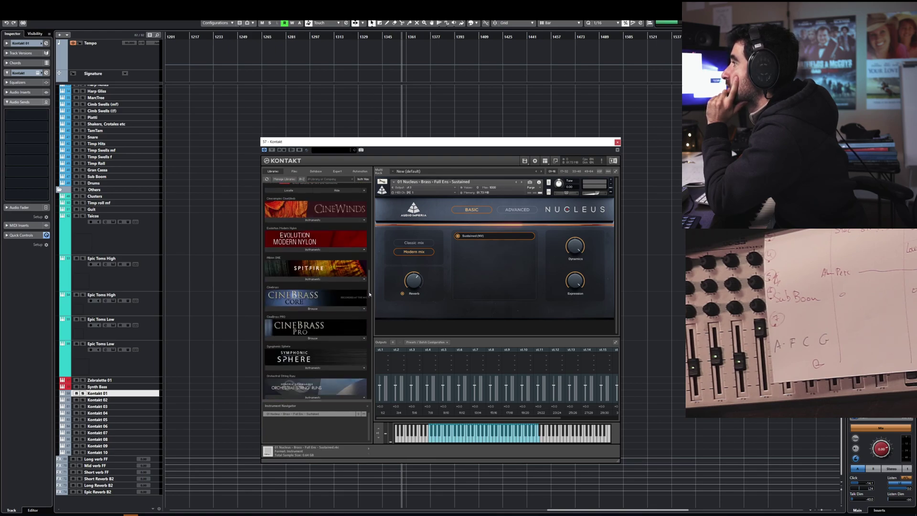
{"action": "left_click", "coordinate": [313, 279]}
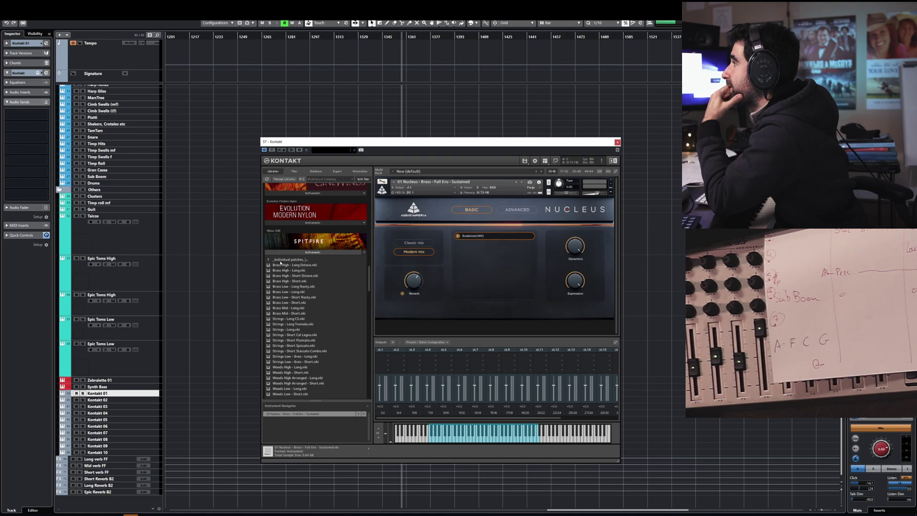
{"action": "left_click", "coordinate": [293, 276]}
{"action": "left_click", "coordinate": [301, 271]}
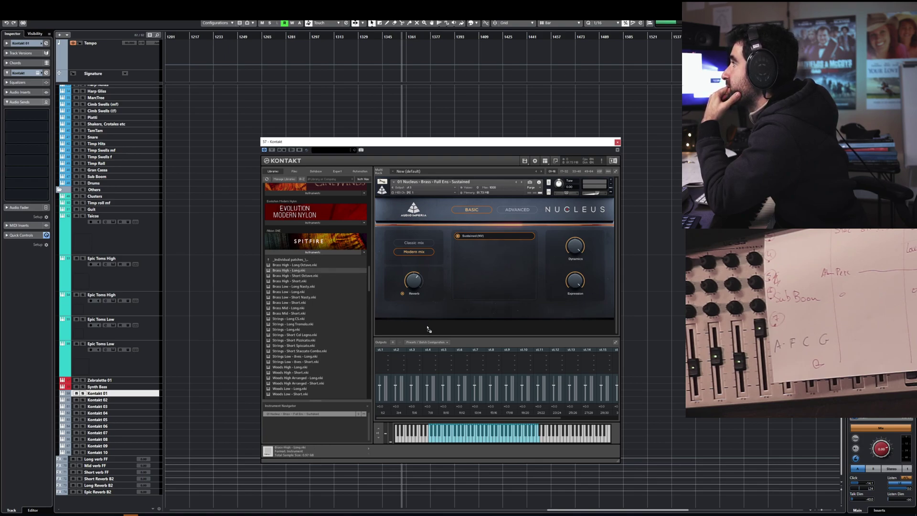
{"action": "left_click_drag", "start_coordinate": [429, 330], "coordinate": [429, 331]}
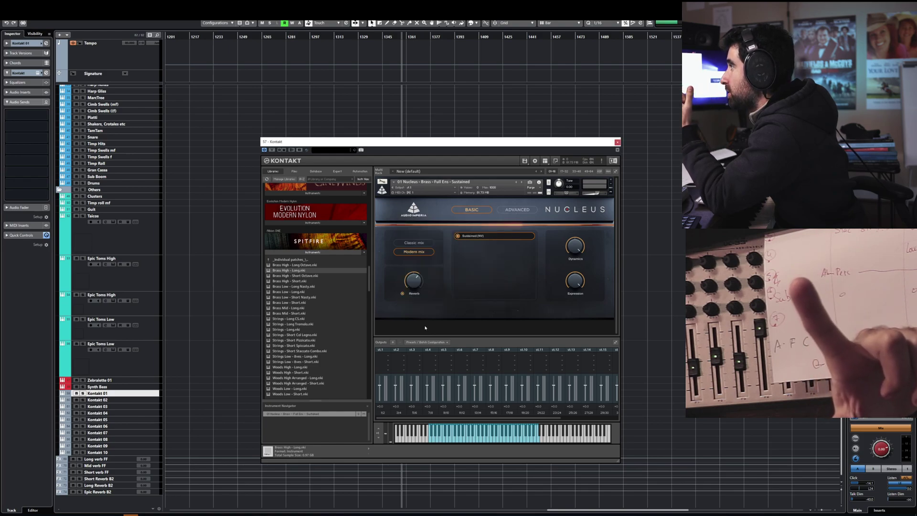
- Collapse the loaded instruments in the rack and add Albion ONE's Brass Low - Long patch
{"action": "left_click", "coordinate": [281, 287]}
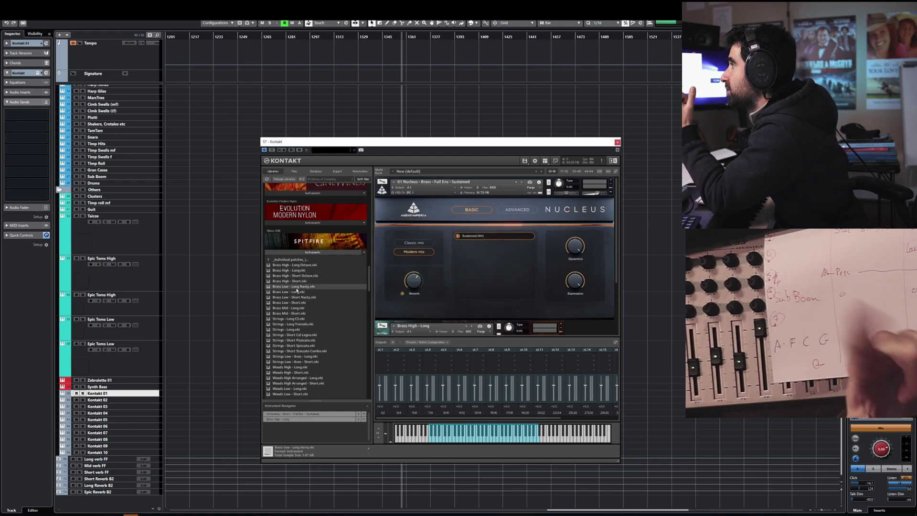
{"action": "left_click", "coordinate": [280, 292]}
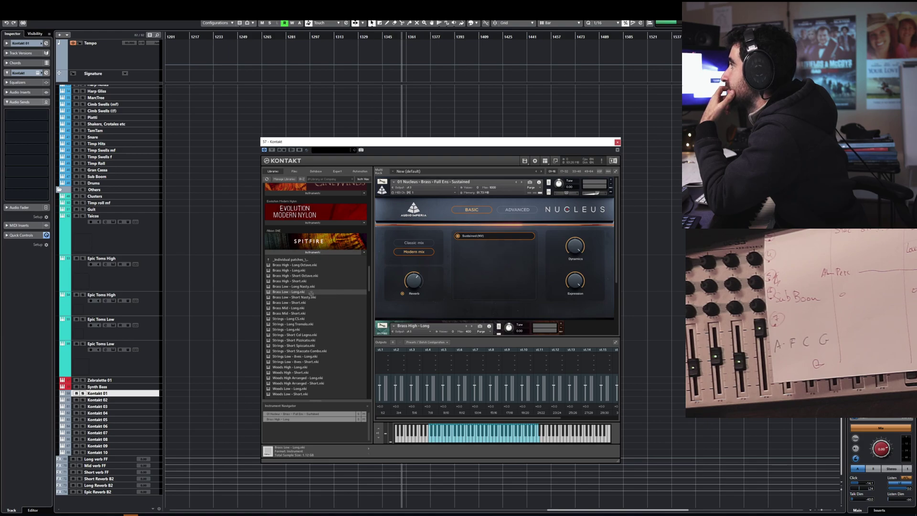
{"action": "scroll", "coordinate": [366, 319], "scroll_direction": "down", "scroll_amount": 1}
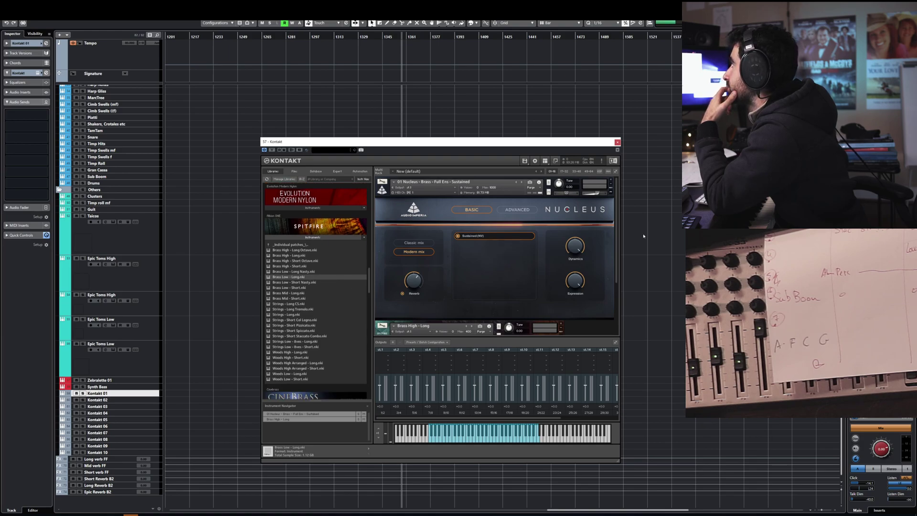
{"action": "left_click", "coordinate": [616, 171]}
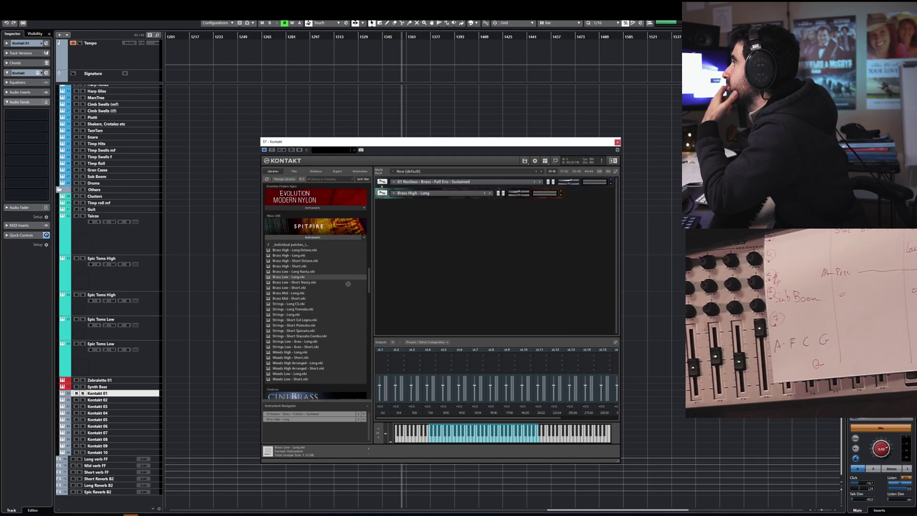
{"action": "left_click_drag", "start_coordinate": [428, 293], "coordinate": [427, 292]}
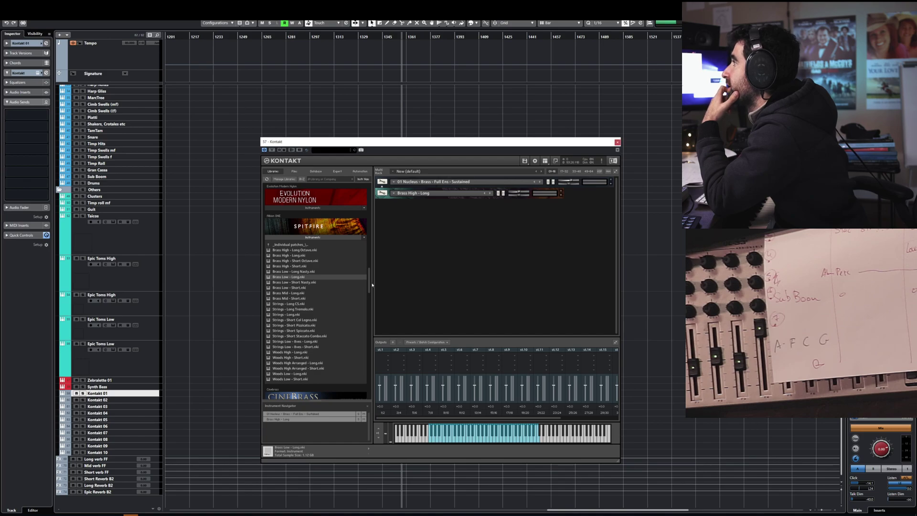
- Load 02 Brs Ens sustain DYN s from Symphobia's brass section ensembles, resolving its missing samples with the Symphobia folder
{"action": "scroll", "coordinate": [370, 299], "scroll_direction": "down", "scroll_amount": 5}
{"action": "scroll", "coordinate": [370, 298], "scroll_direction": "down", "scroll_amount": 15}
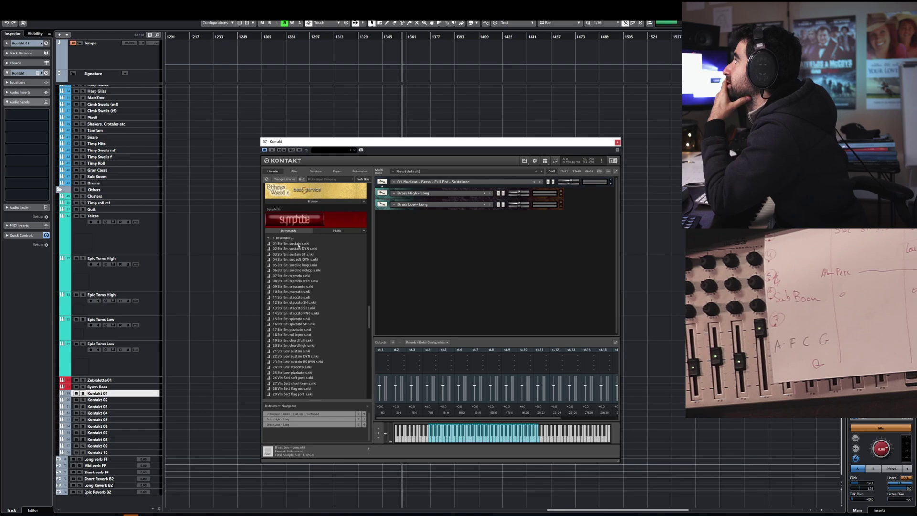
{"action": "left_click", "coordinate": [294, 241]}
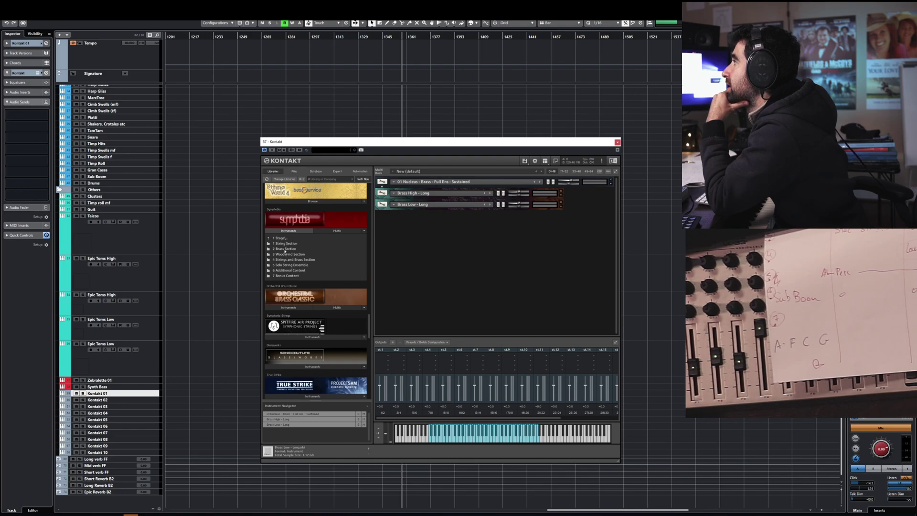
{"action": "left_click", "coordinate": [285, 249]}
{"action": "left_click", "coordinate": [288, 244]}
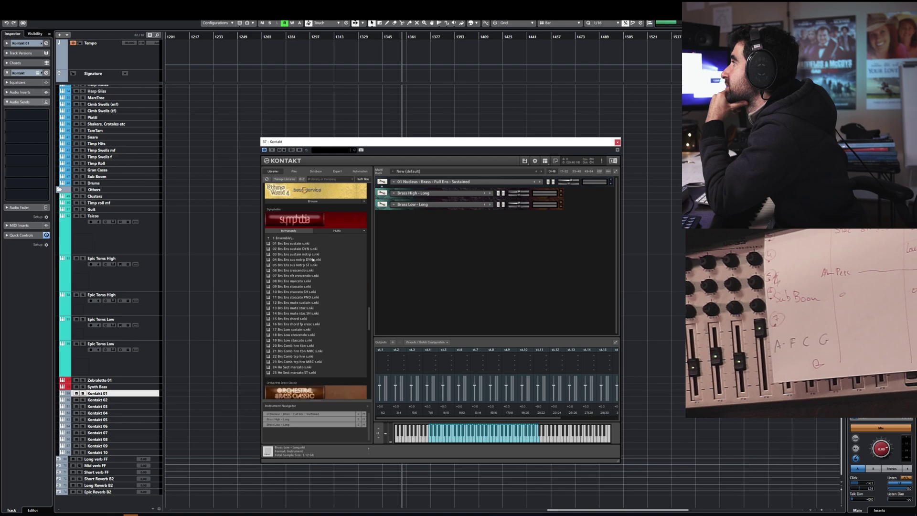
{"action": "left_click", "coordinate": [299, 329]}
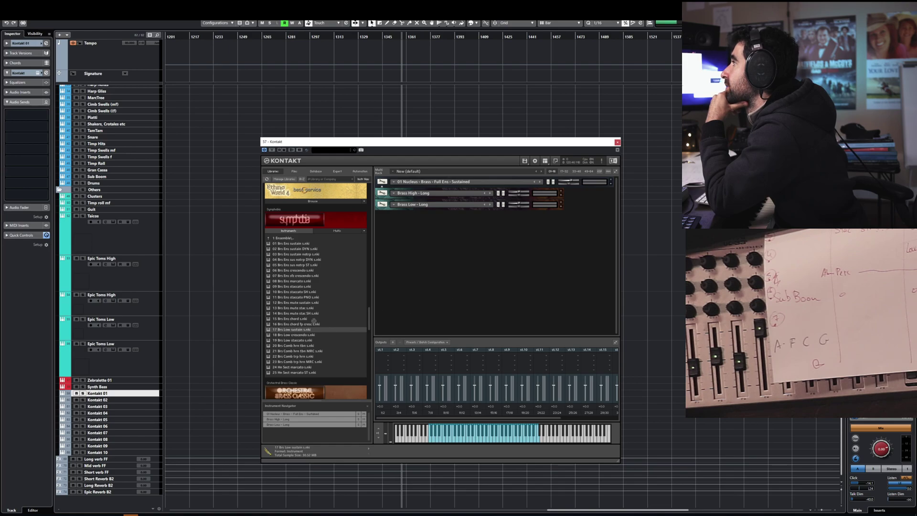
{"action": "left_click", "coordinate": [298, 255]}
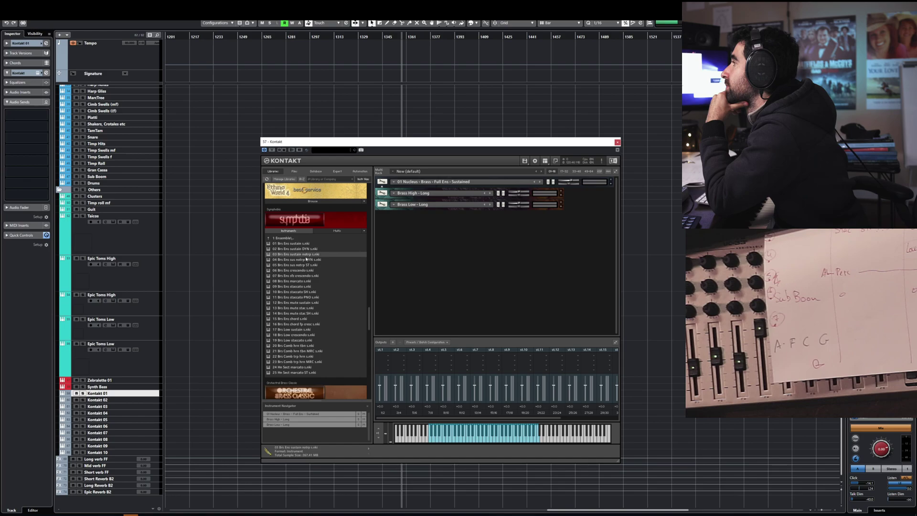
{"action": "left_click", "coordinate": [291, 250]}
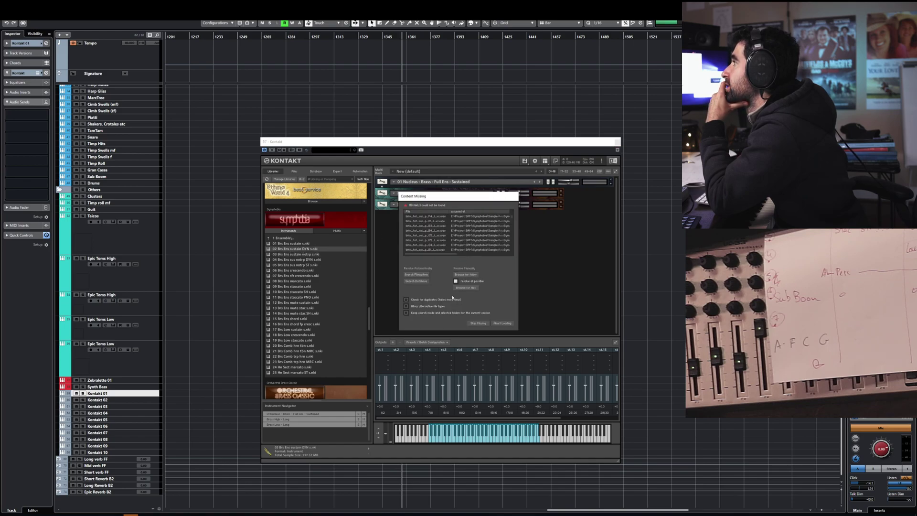
{"action": "left_click", "coordinate": [475, 276]}
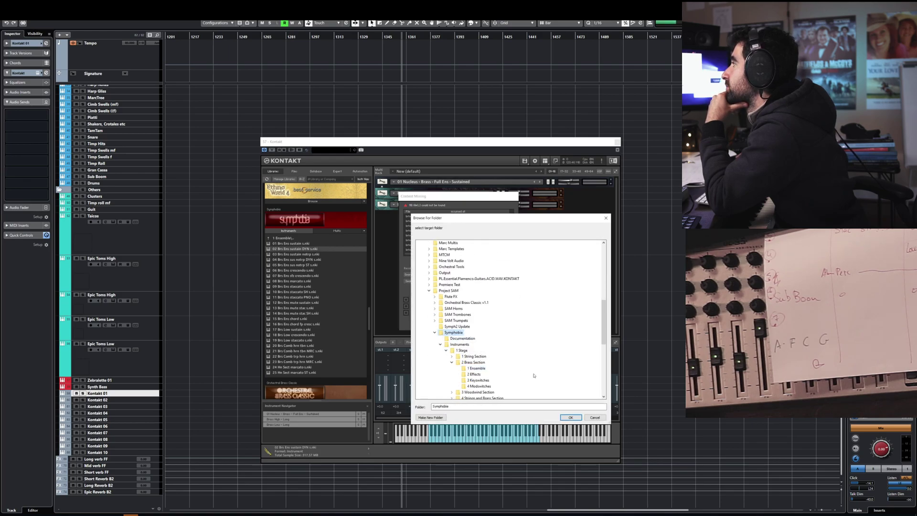
{"action": "left_click", "coordinate": [574, 417]}
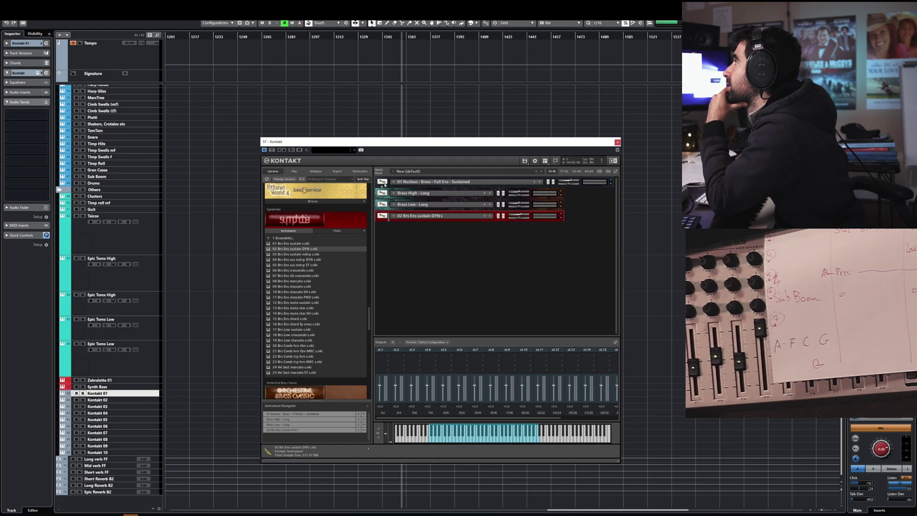
- Expand the rack instruments and set the MIDI channel of Brass High - Long and Brass Low - Long to Part A channel 1
{"action": "left_click", "coordinate": [616, 172]}
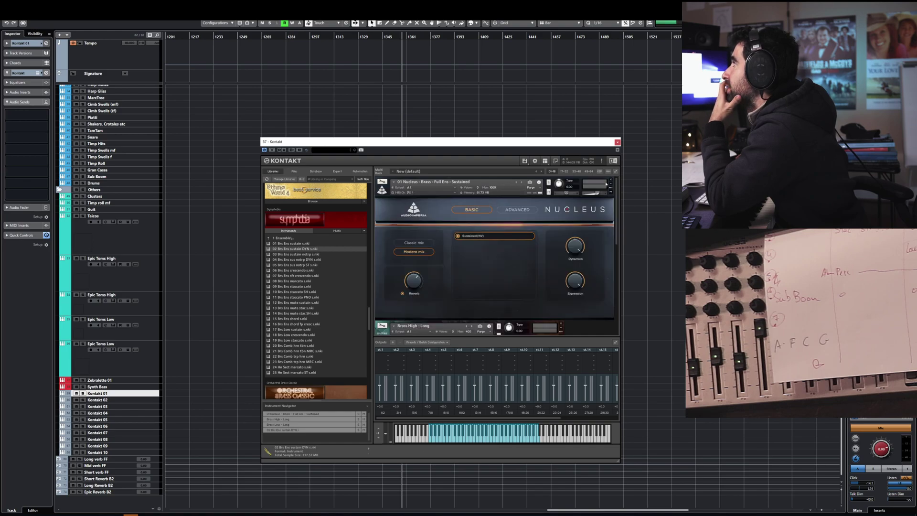
{"action": "scroll", "coordinate": [617, 220], "scroll_direction": "down", "scroll_amount": 1}
{"action": "scroll", "coordinate": [617, 220], "scroll_direction": "down", "scroll_amount": 5}
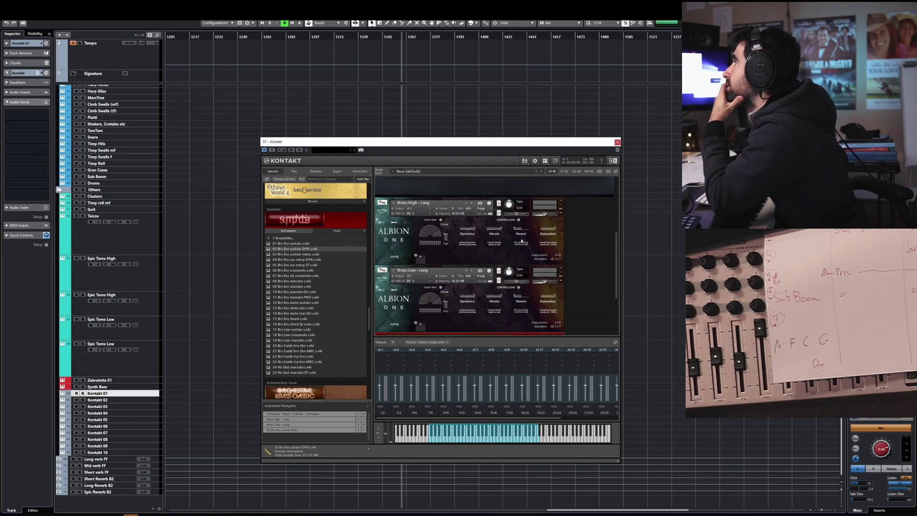
{"action": "left_click", "coordinate": [411, 213]}
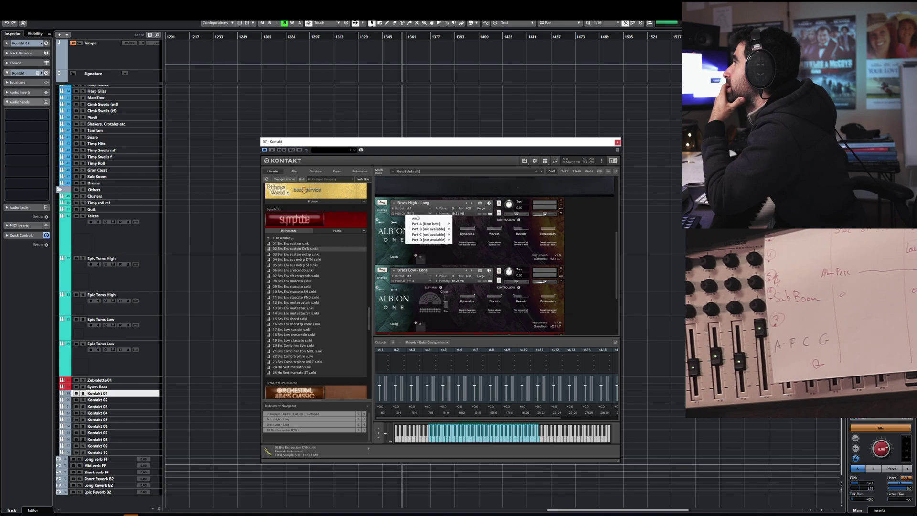
{"action": "left_click", "coordinate": [461, 224]}
{"action": "left_click", "coordinate": [411, 280]}
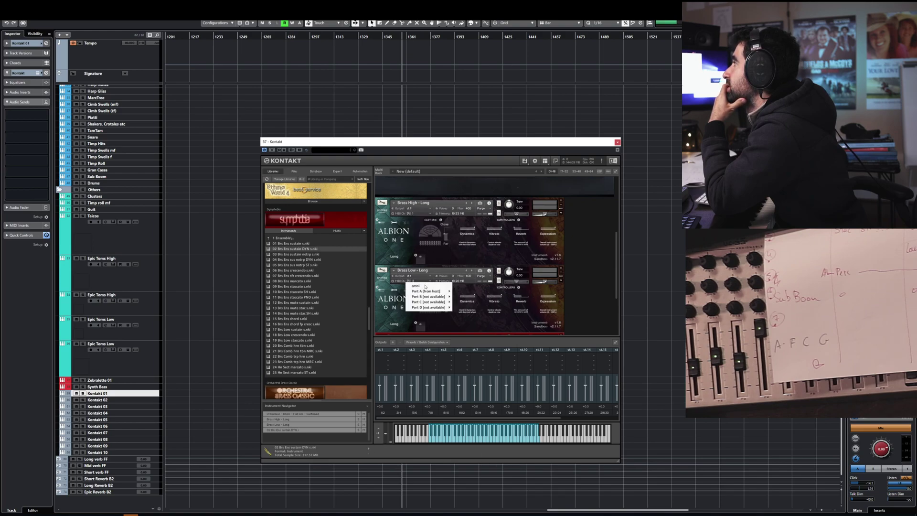
{"action": "mouse_move", "coordinate": [430, 288]}
{"action": "left_click", "coordinate": [461, 291]}
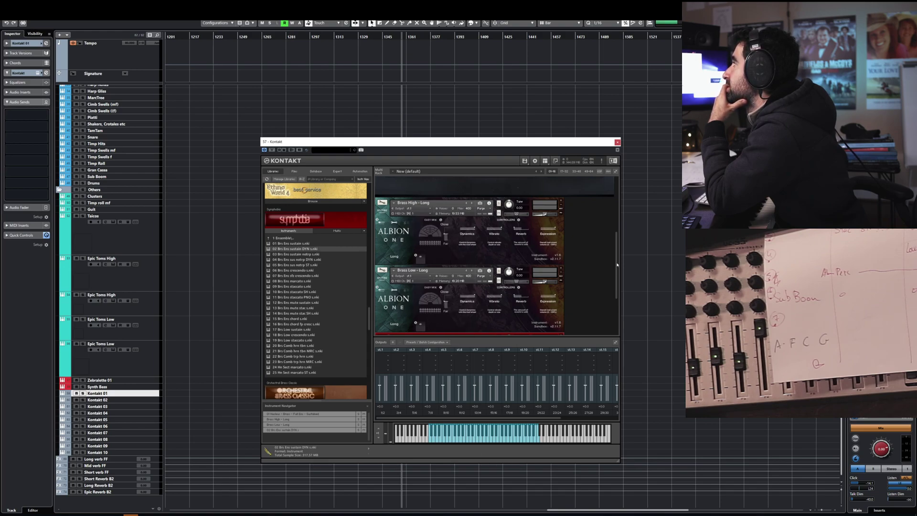
- Set the MIDI channel of the Symphobia 02 Brs Ens sustain DYN s instrument to Part A channel 1
{"action": "scroll", "coordinate": [618, 265], "scroll_direction": "down", "scroll_amount": 3}
{"action": "left_click", "coordinate": [411, 269]}
{"action": "mouse_move", "coordinate": [430, 277]}
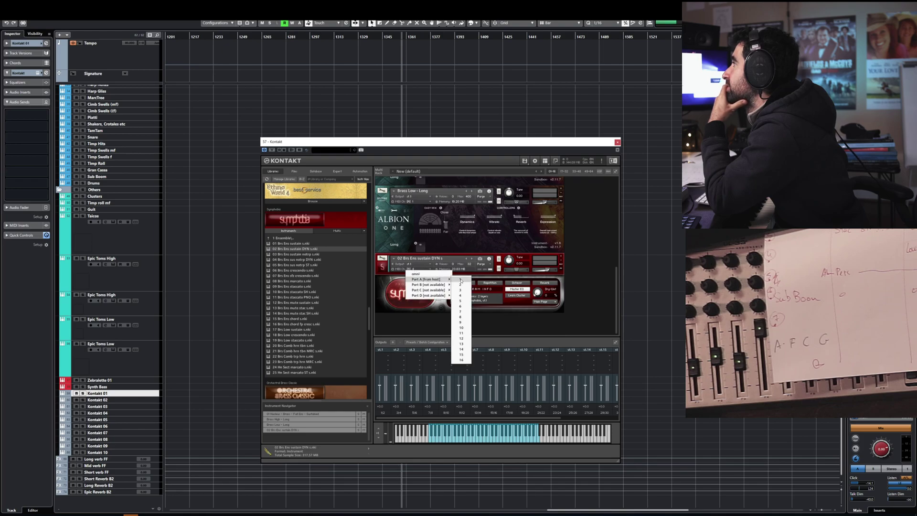
{"action": "left_click", "coordinate": [461, 279]}
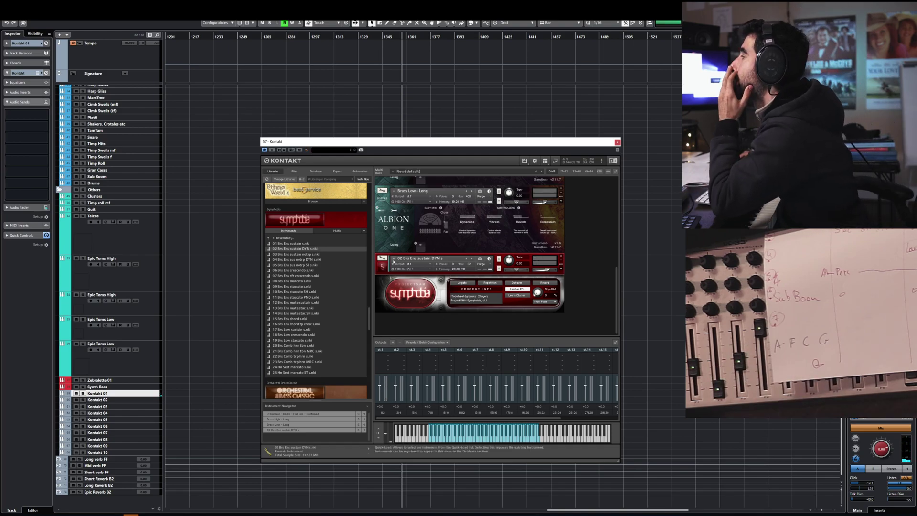
- Add a MIDI CC 11 modulator to the amplifier of 02 Brs Ens sustain DYN s and return to the rack
{"action": "left_click", "coordinate": [383, 259]}
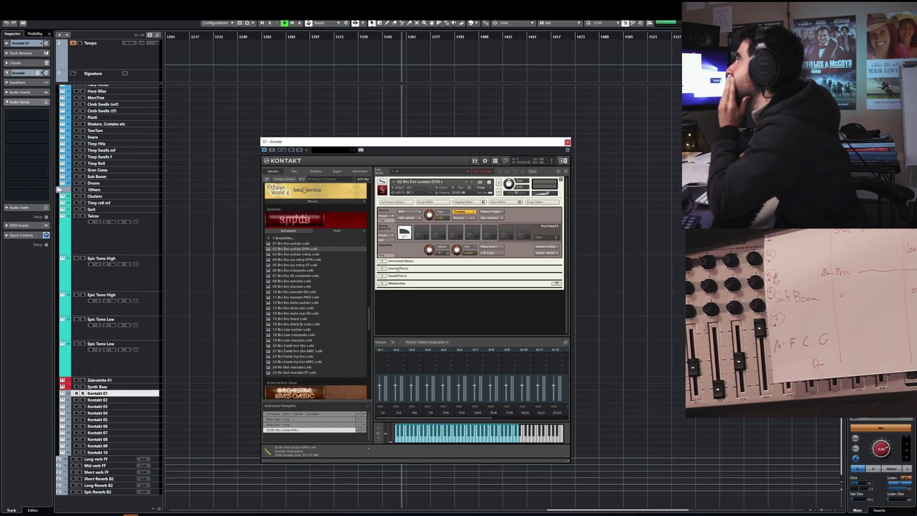
{"action": "left_click", "coordinate": [398, 283]}
{"action": "left_click", "coordinate": [399, 286]}
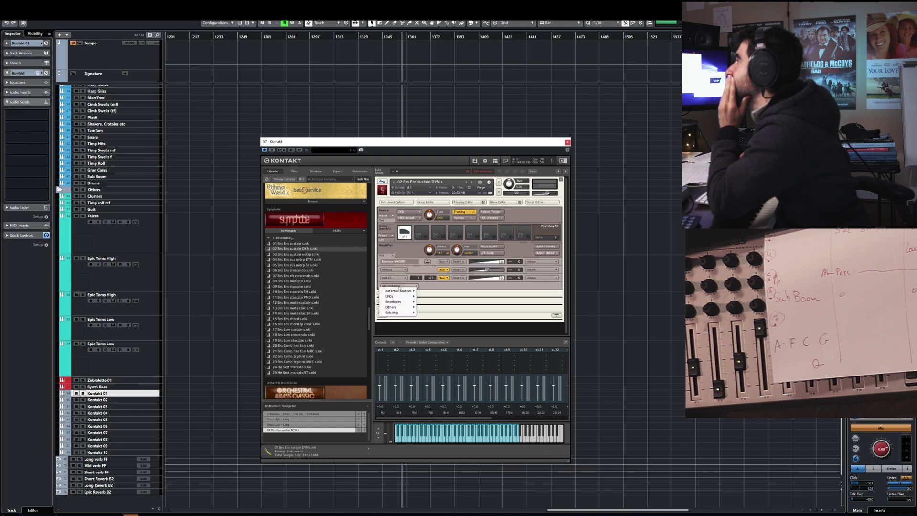
{"action": "mouse_move", "coordinate": [404, 290]}
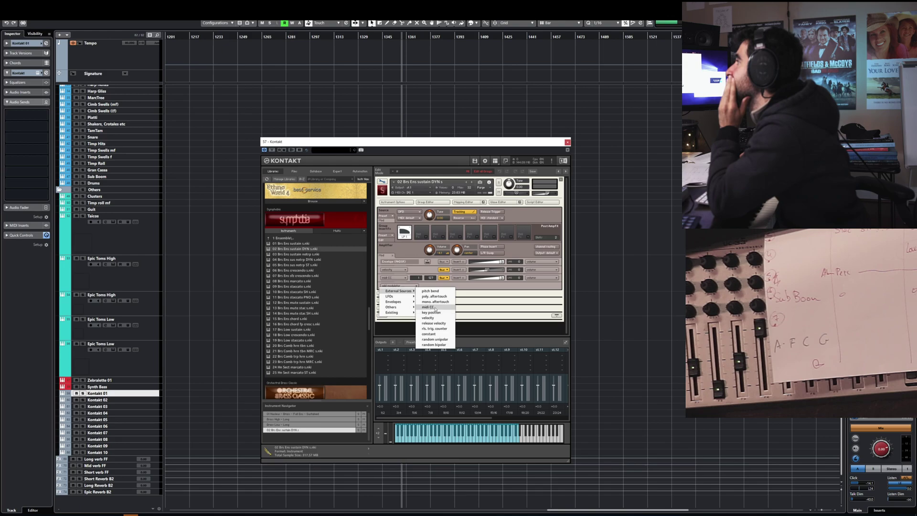
{"action": "left_click", "coordinate": [430, 307]}
{"action": "double_click", "coordinate": [418, 286]}
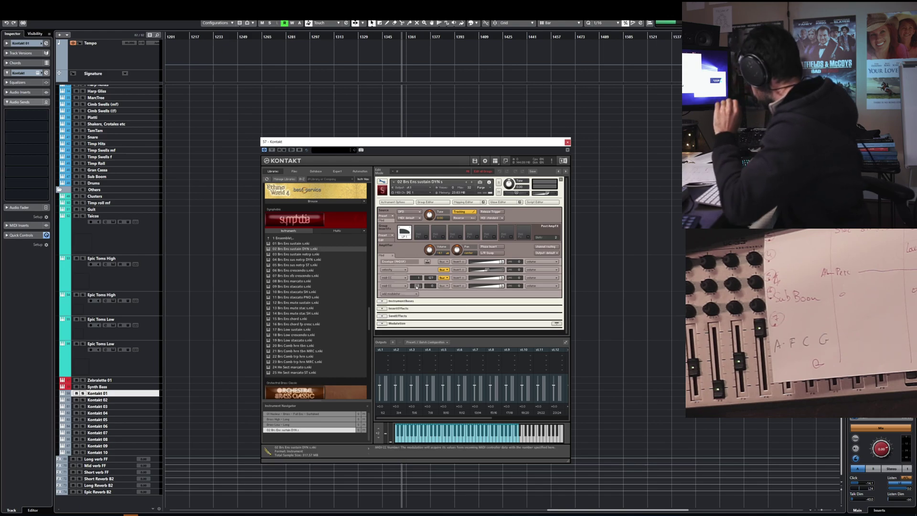
{"action": "type", "text": "11"}
{"action": "key", "text": "Return"}
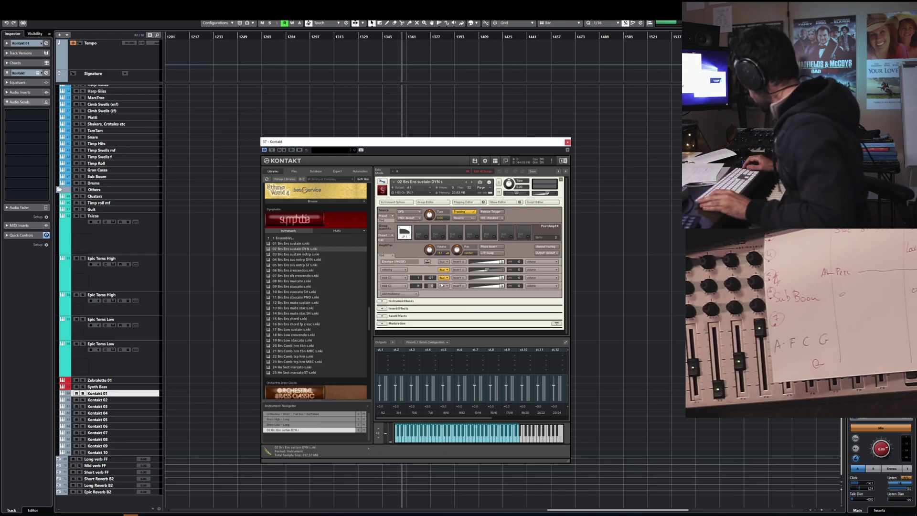
{"action": "left_click", "coordinate": [382, 182]}
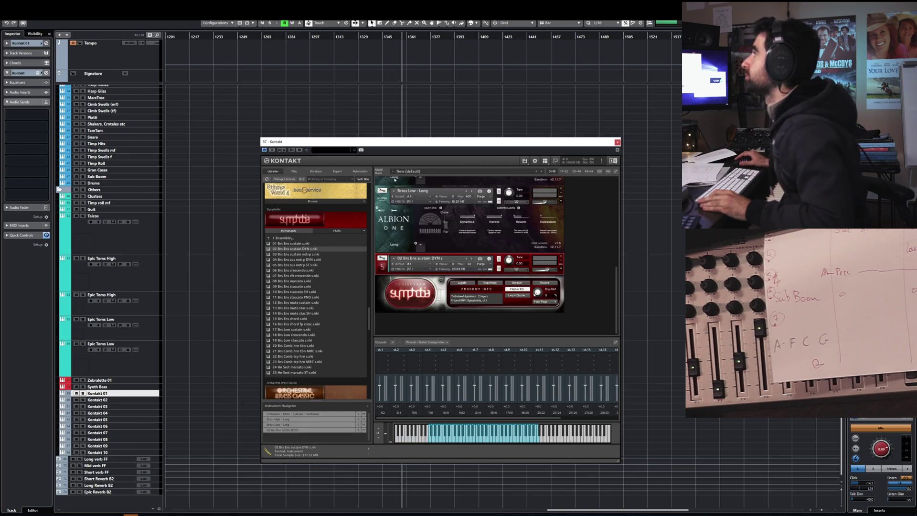
- Isolate the Nucleus full brass ensemble patch, switch its advanced reverb from Room to Hall and adjust the pre-delay
{"action": "left_click", "coordinate": [615, 172]}
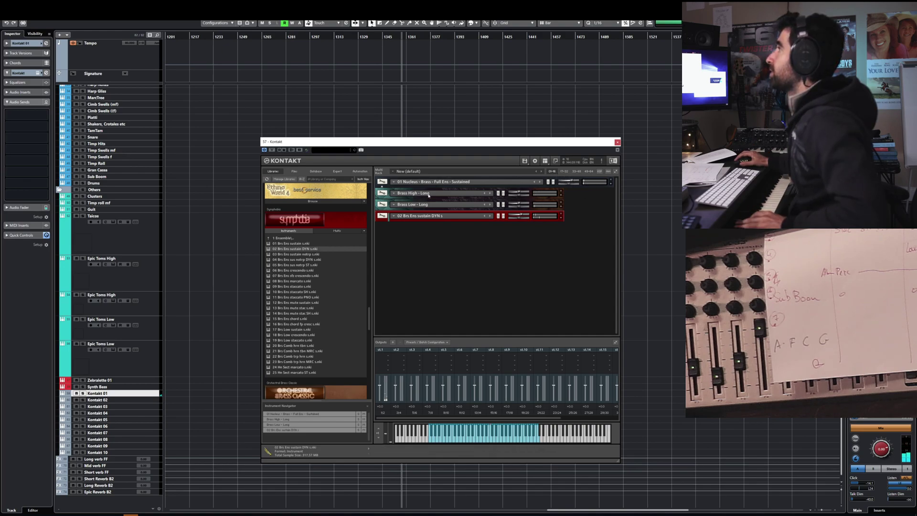
{"action": "left_click", "coordinate": [610, 183]}
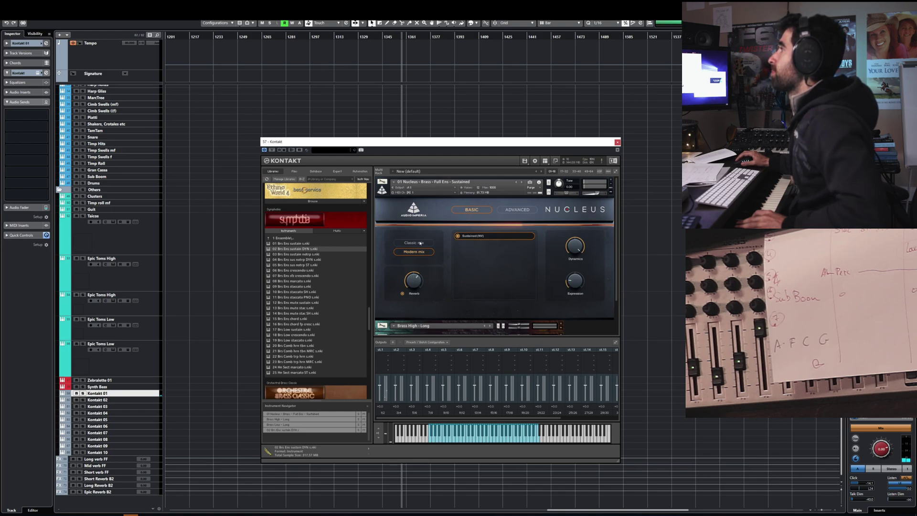
{"action": "left_click", "coordinate": [516, 212]}
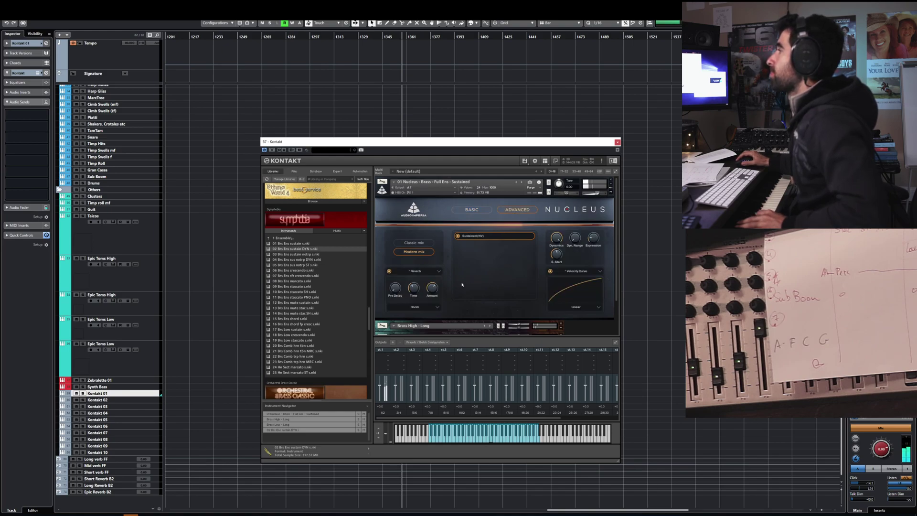
{"action": "left_click", "coordinate": [420, 306]}
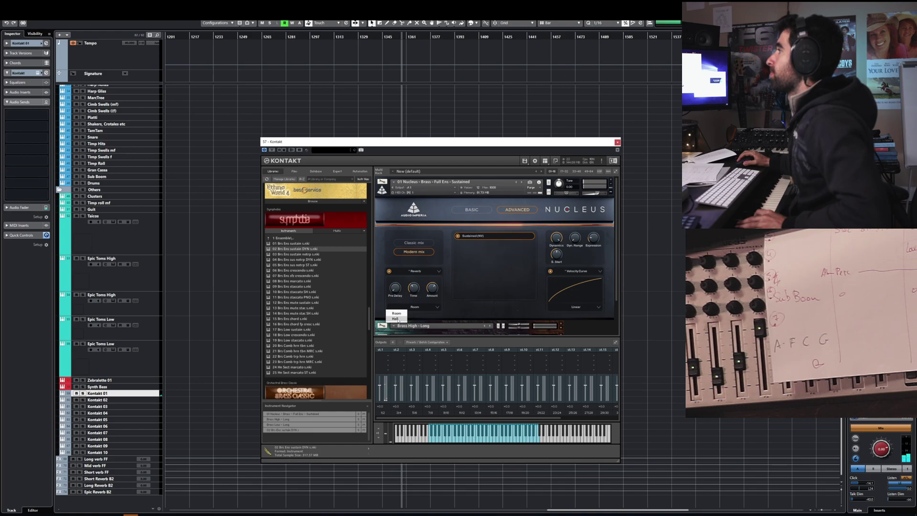
{"action": "left_click", "coordinate": [396, 319]}
{"action": "left_click", "coordinate": [548, 183]}
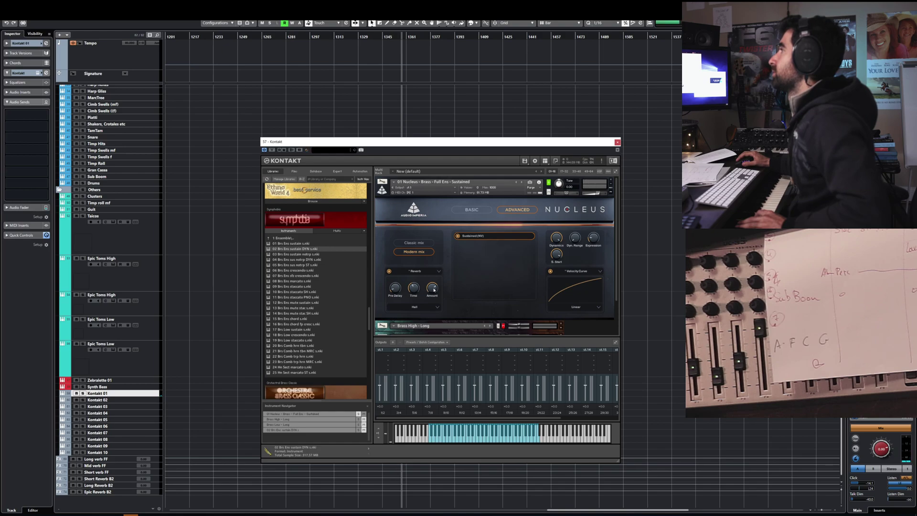
{"action": "left_click_drag", "start_coordinate": [399, 287], "coordinate": [396, 292]}
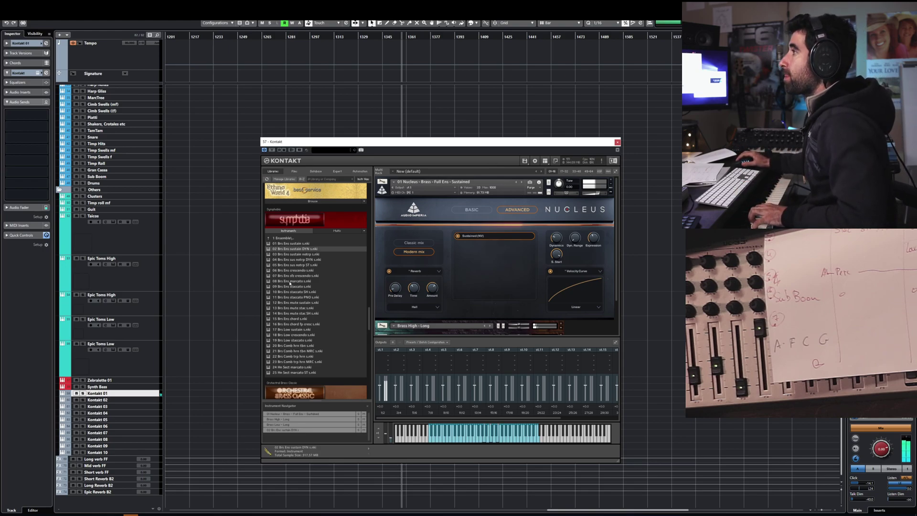
- Expand the Kontakt 01 track settings in the inspector, minimize all rack instruments and close the Kontakt window
{"action": "left_click", "coordinate": [31, 44]}
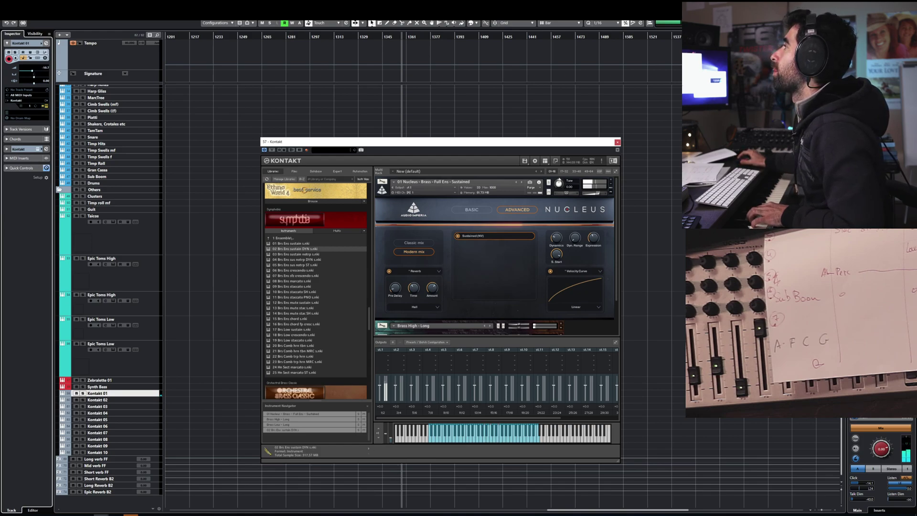
{"action": "left_click_drag", "start_coordinate": [618, 196], "coordinate": [619, 234]}
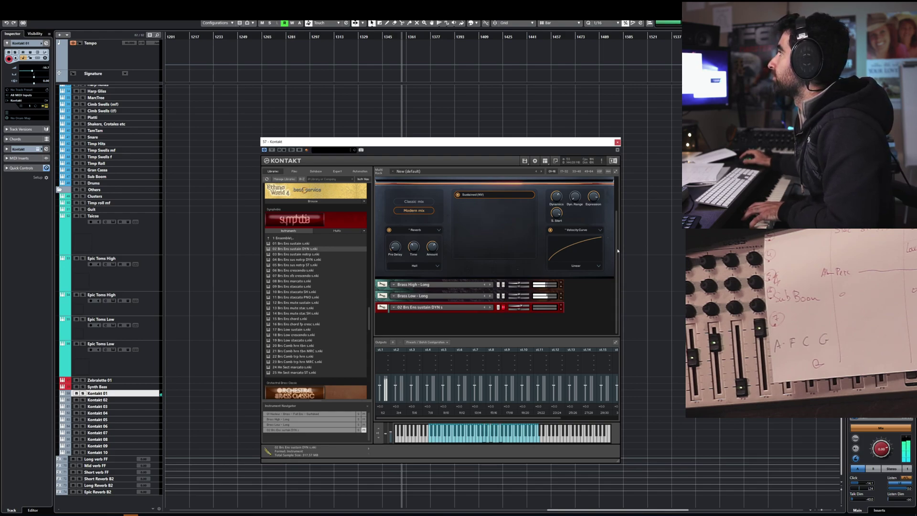
{"action": "scroll", "coordinate": [618, 250], "scroll_direction": "up", "scroll_amount": 3}
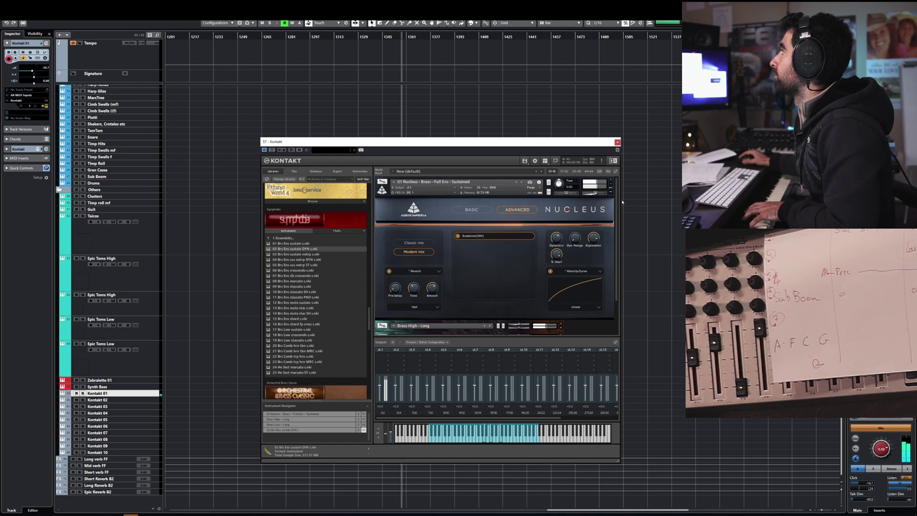
{"action": "scroll", "coordinate": [617, 225], "scroll_direction": "down", "scroll_amount": 3}
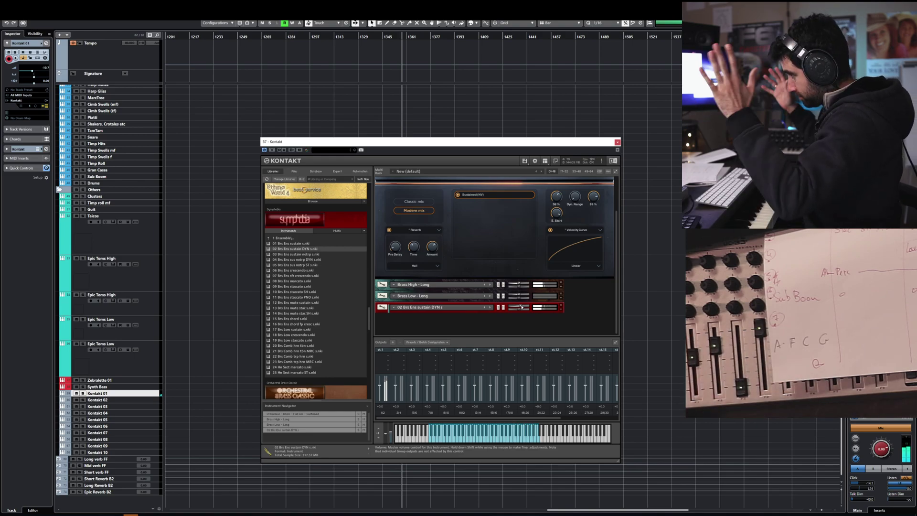
{"action": "scroll", "coordinate": [616, 218], "scroll_direction": "up", "scroll_amount": 3}
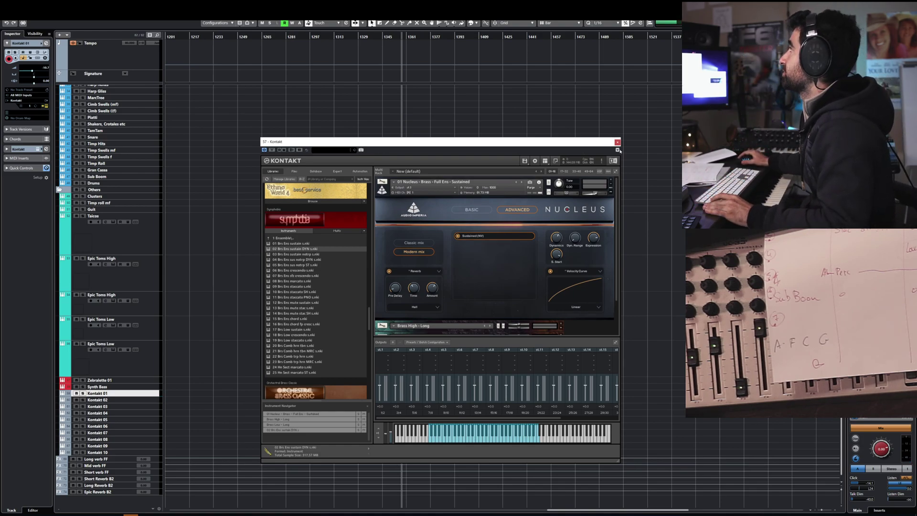
{"action": "left_click", "coordinate": [616, 172]}
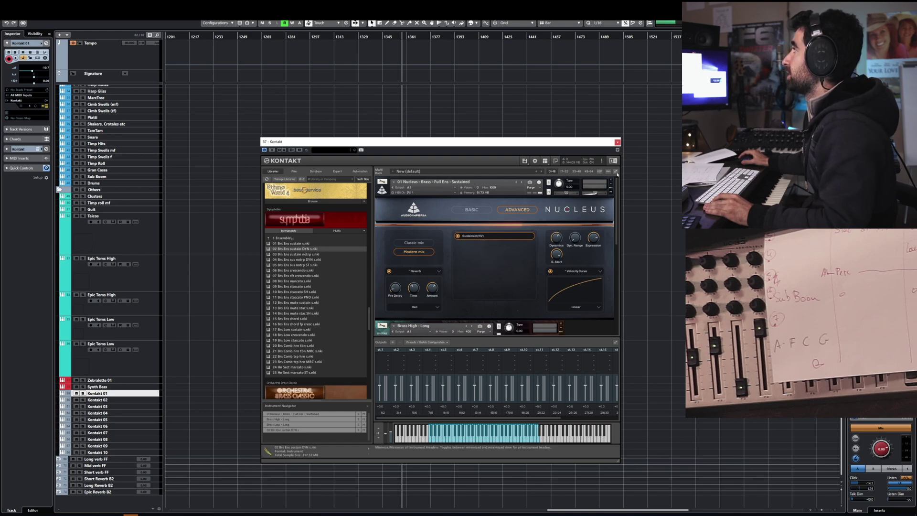
{"action": "left_click", "coordinate": [616, 172]}
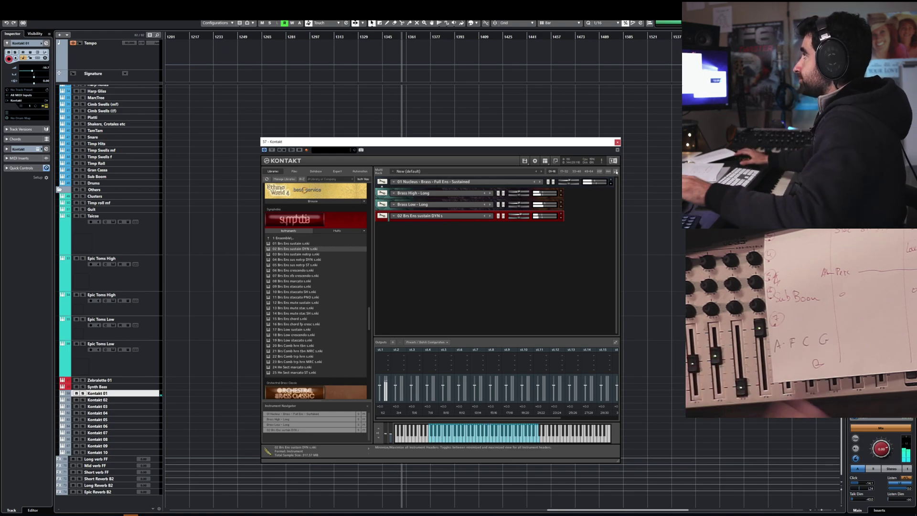
{"action": "left_click", "coordinate": [617, 142]}
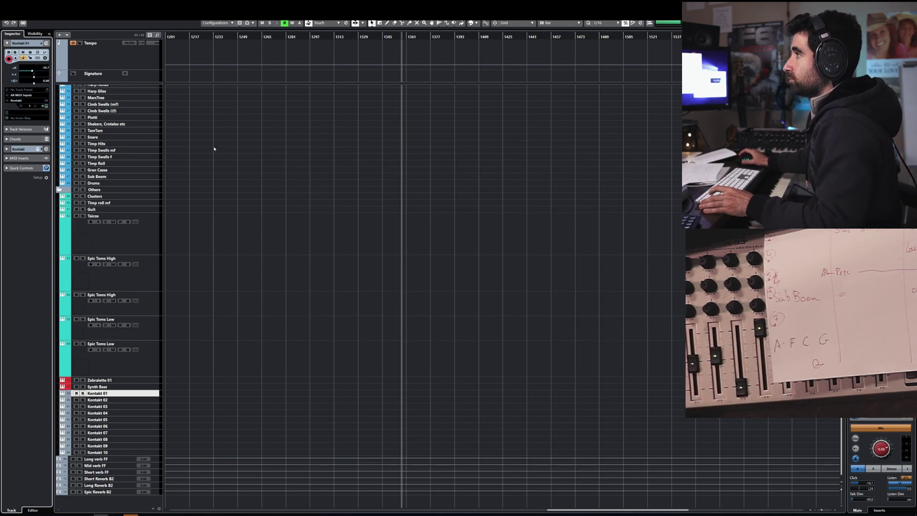
- Place the playhead just before bar 362 in the taiko and epic toms section and audition the percussion from there
{"action": "key", "text": "g"}
{"action": "key", "text": "g"}
{"action": "key", "text": "g"}
{"action": "key", "text": "g"}
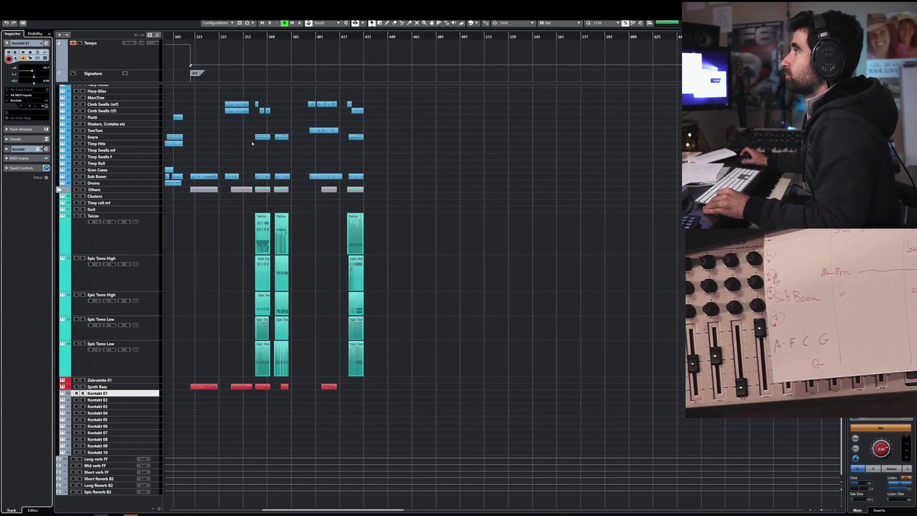
{"action": "key", "text": "h"}
{"action": "key", "text": "h"}
{"action": "key", "text": "h"}
{"action": "key", "text": "h"}
{"action": "key", "text": "h"}
{"action": "key", "text": "h"}
{"action": "key", "text": "h"}
{"action": "key", "text": "h"}
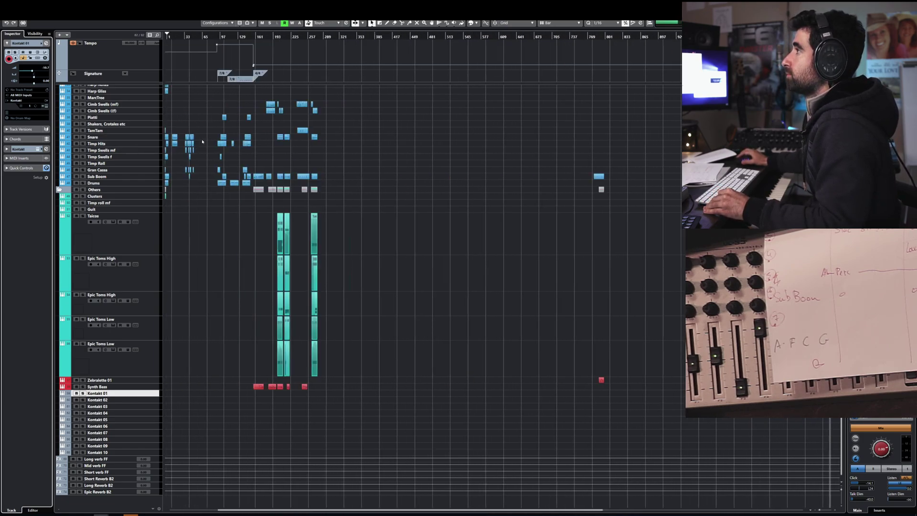
{"action": "key", "text": "g"}
{"action": "key", "text": "g"}
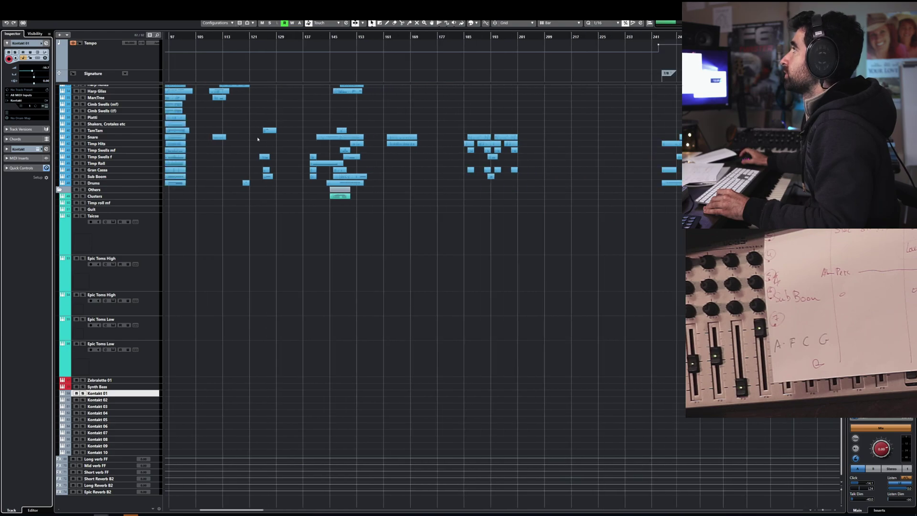
{"action": "scroll", "coordinate": [269, 140], "scroll_direction": "right", "scroll_amount": 5}
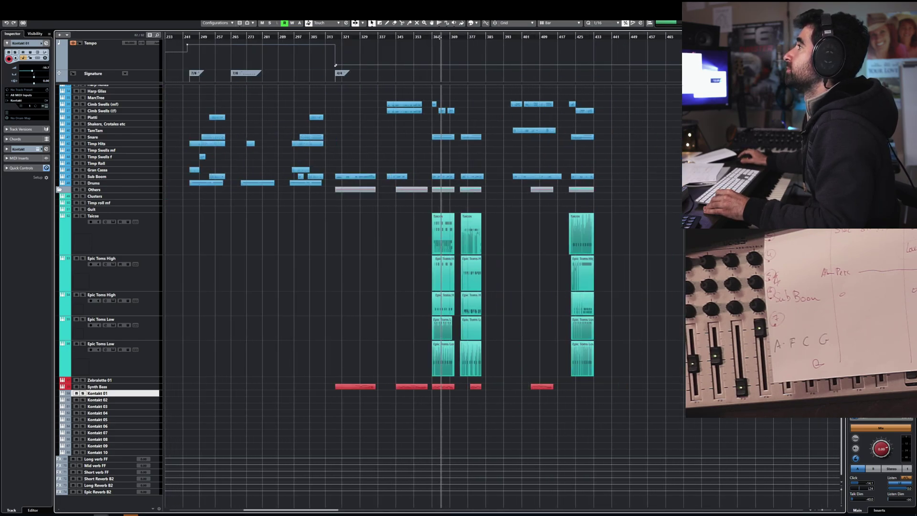
{"action": "key", "text": "h"}
{"action": "key", "text": "h"}
{"action": "key", "text": "h"}
{"action": "key", "text": "h"}
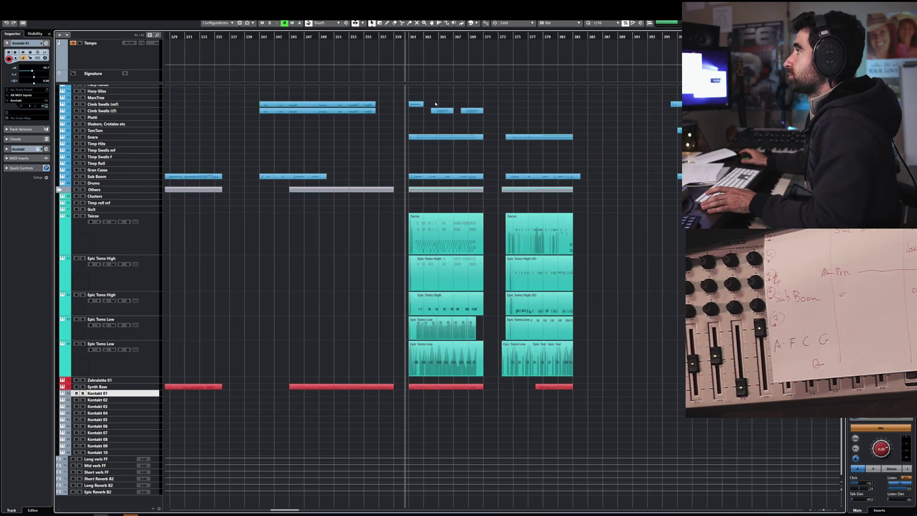
{"action": "key", "text": "h"}
{"action": "key", "text": "h"}
{"action": "key", "text": "h"}
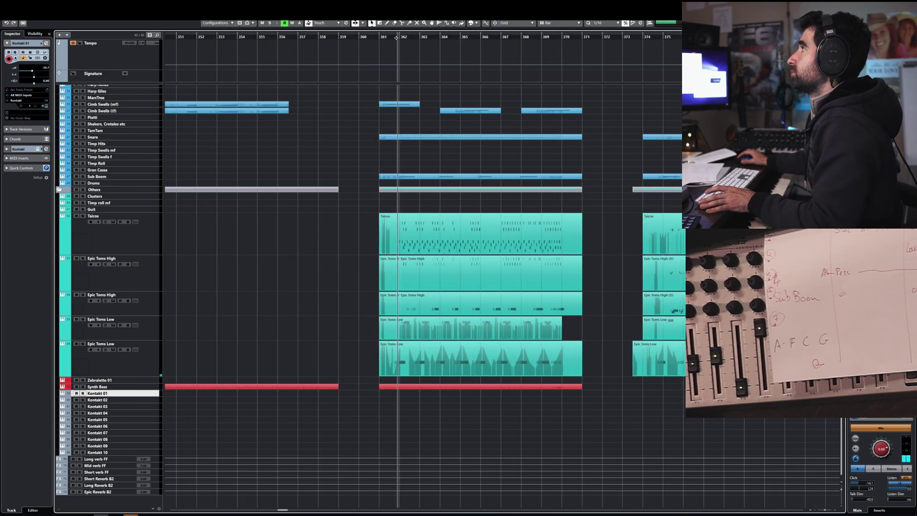
{"action": "key", "text": "space"}
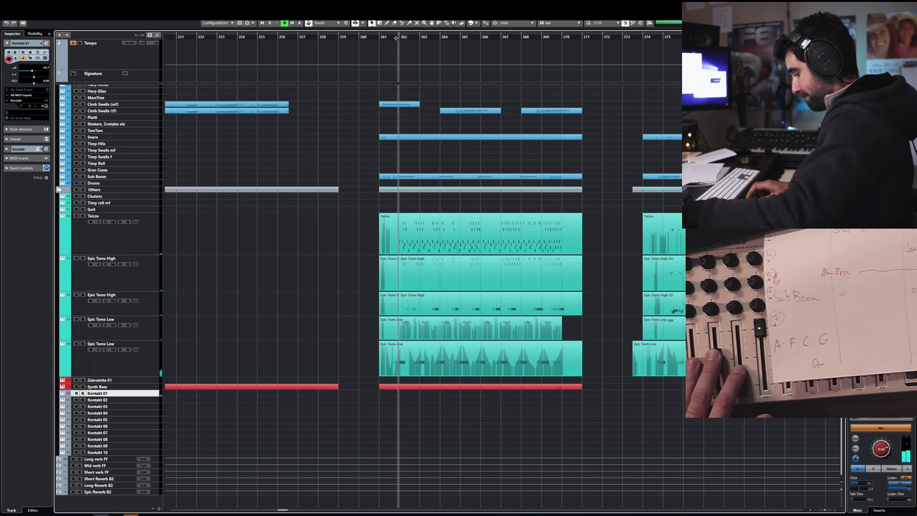
{"action": "key", "text": "space"}
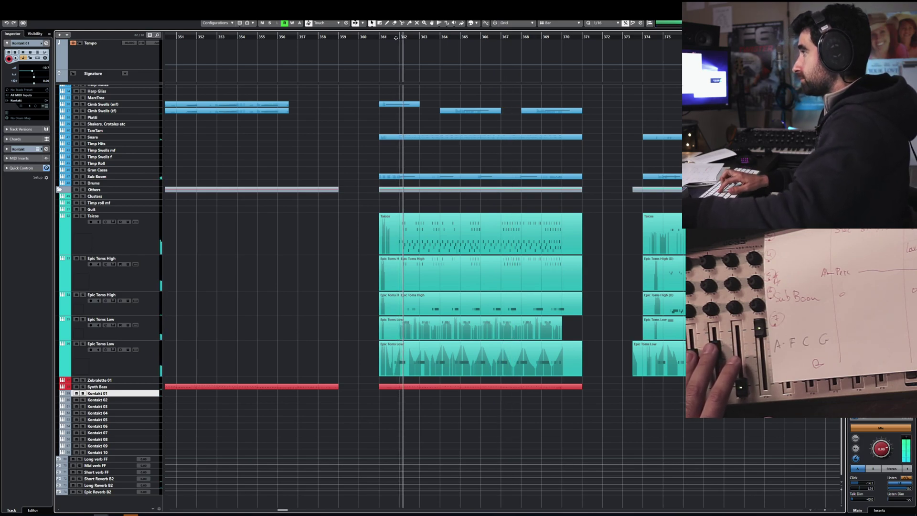
{"action": "key", "text": "space"}
{"action": "key", "text": "shift+KP_Multiply"}
{"action": "key", "text": "Return"}
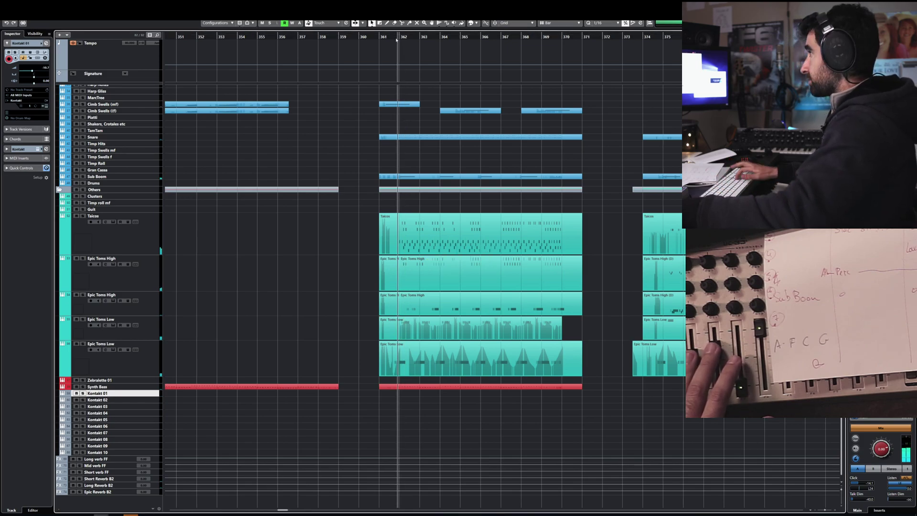
{"action": "key", "text": "KP_Multiply"}
{"action": "key", "text": "space"}
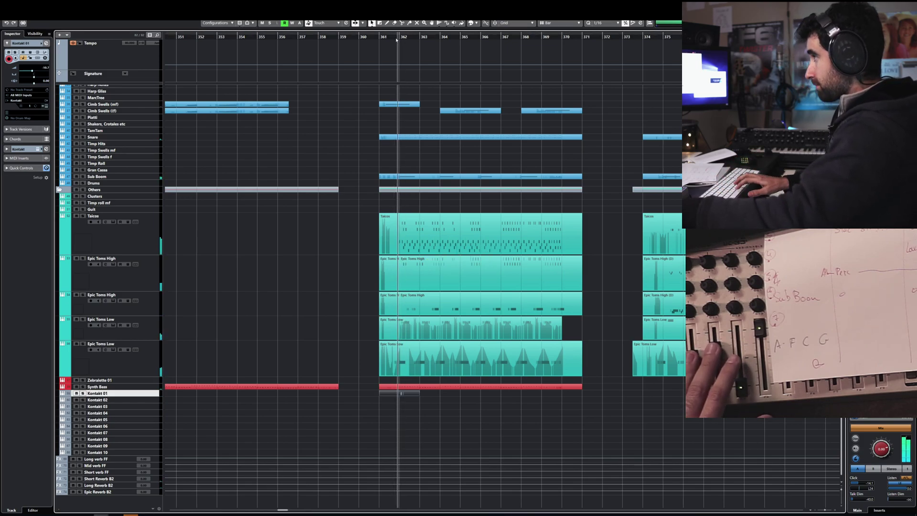
- Record the layered brass part on the Kontakt 01 track from bar 362 to about bar 370 over the percussion
{"action": "key", "text": "KP_Multiply"}
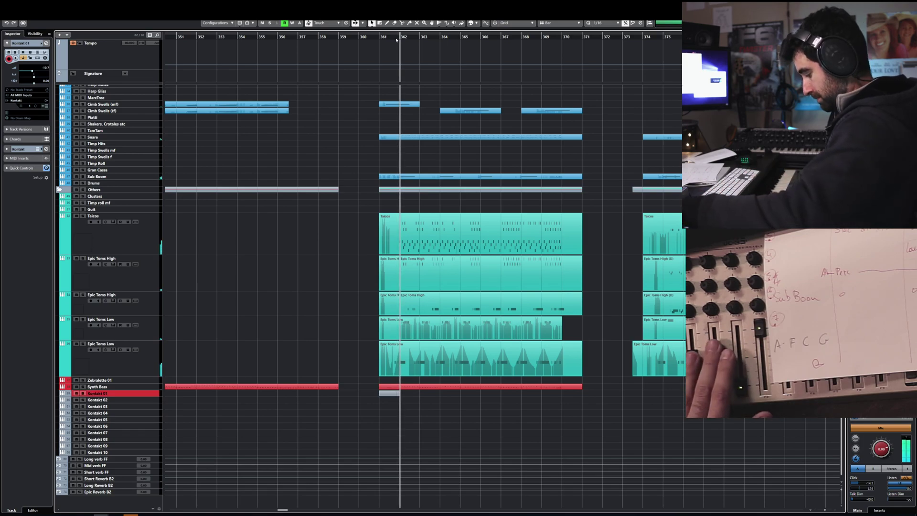
{"action": "key", "text": "space"}
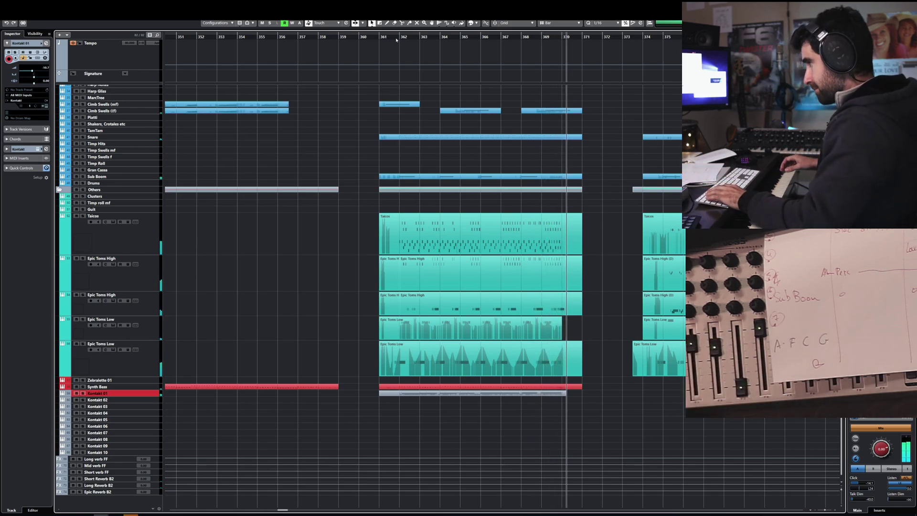
{"action": "key", "text": "space"}
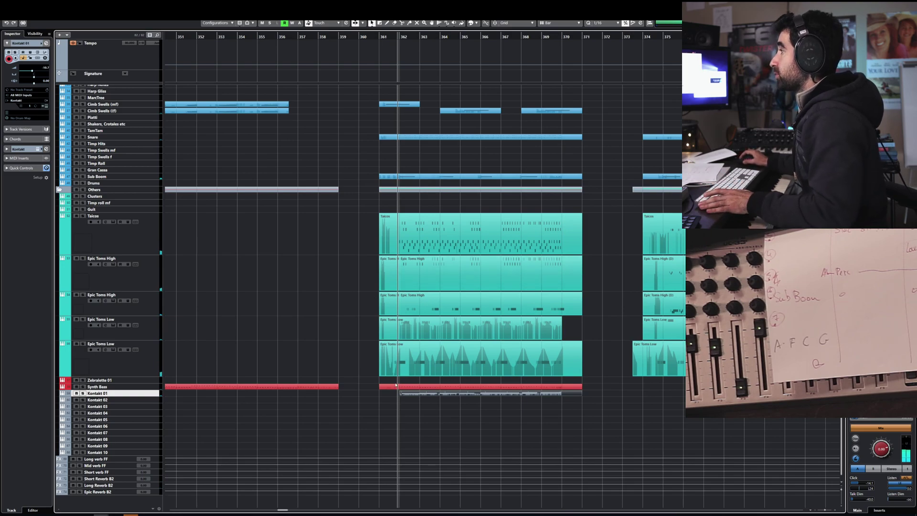
- Open the recorded Kontakt 01 brass part for note editing, fit the whole part in view and hide its controller lanes
{"action": "double_click", "coordinate": [430, 394]}
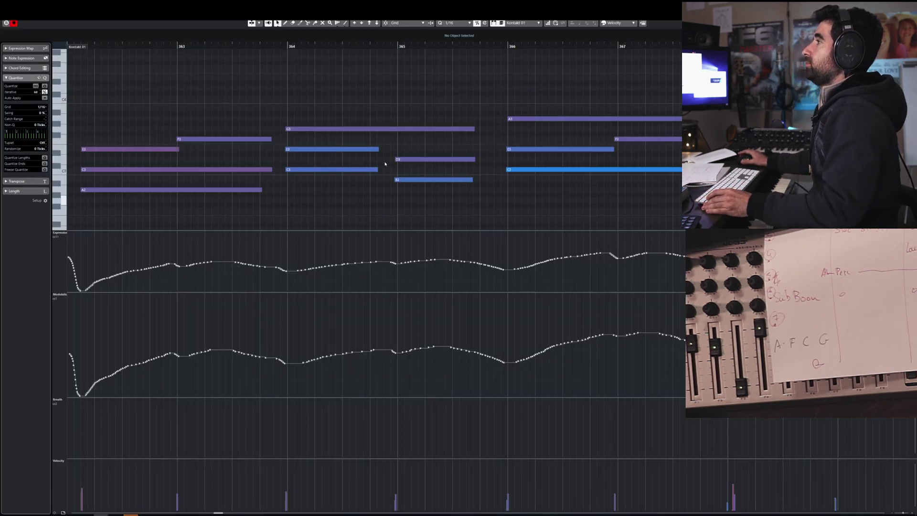
{"action": "scroll", "coordinate": [385, 164], "scroll_direction": "down", "scroll_amount": 4}
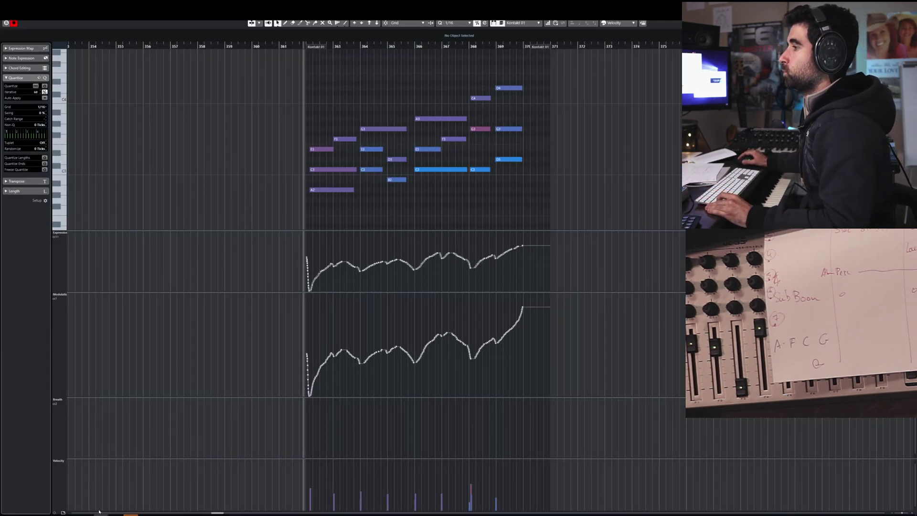
{"action": "left_click", "coordinate": [63, 513]}
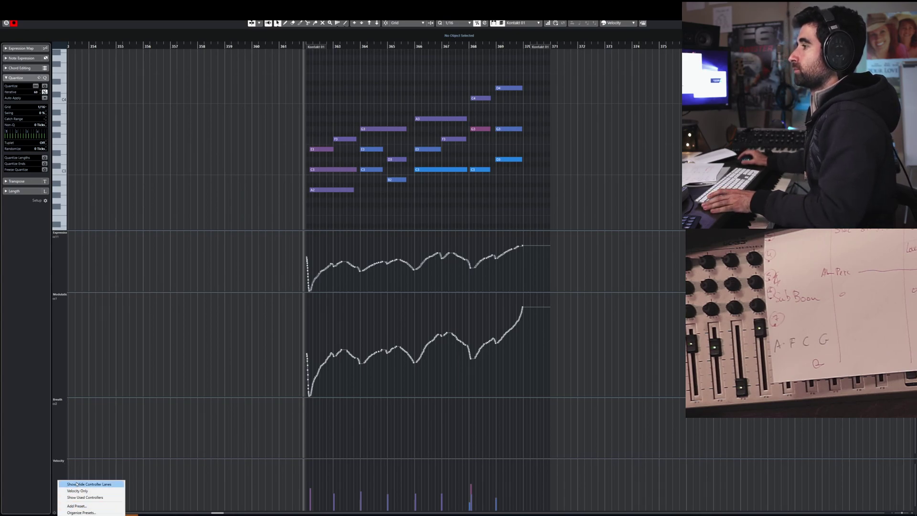
{"action": "left_click", "coordinate": [77, 484]}
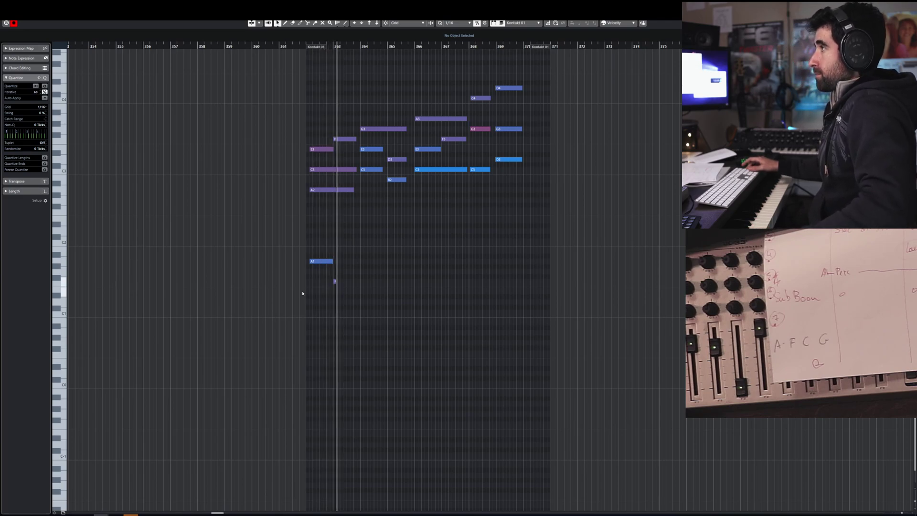
- Record low octave root notes A, F, C and G over bars 362 to 365 and delete the cut-off notes at bar 366
{"action": "key", "text": "space"}
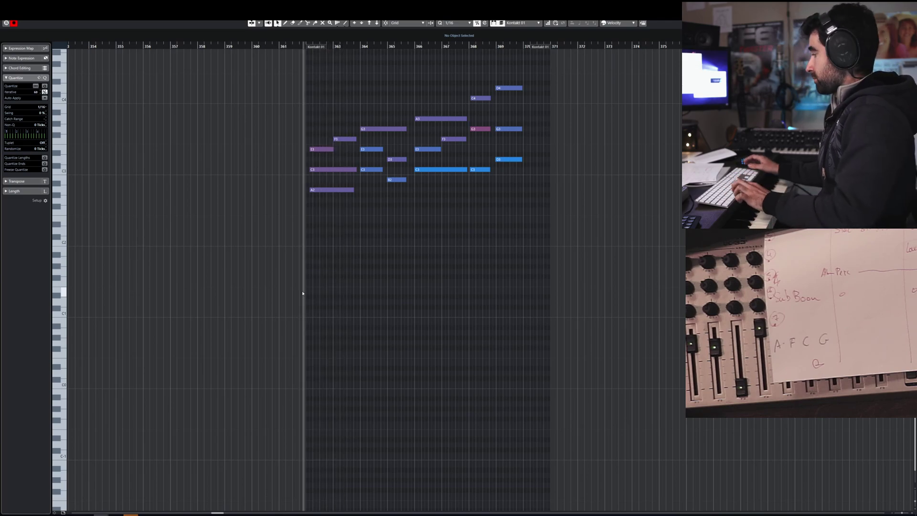
{"action": "key", "text": "KP_Multiply"}
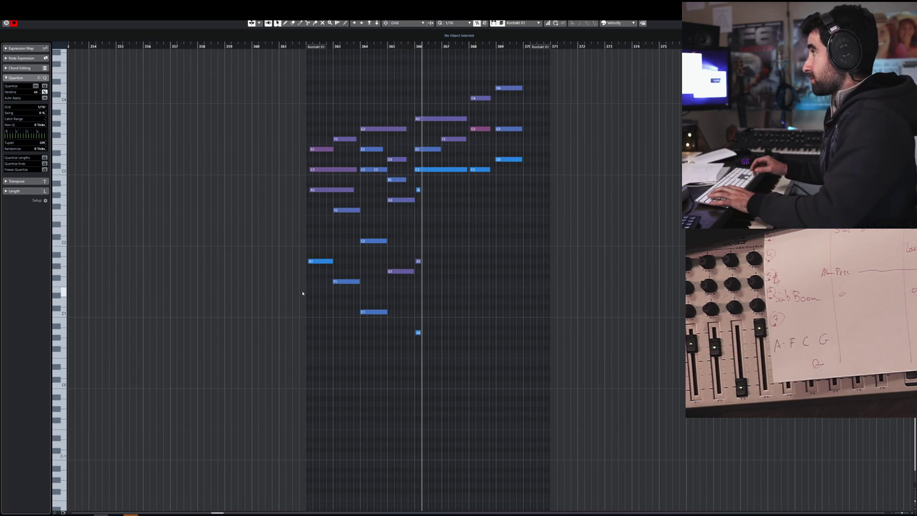
{"action": "key", "text": "space"}
{"action": "left_click_drag", "start_coordinate": [446, 185], "coordinate": [425, 298]}
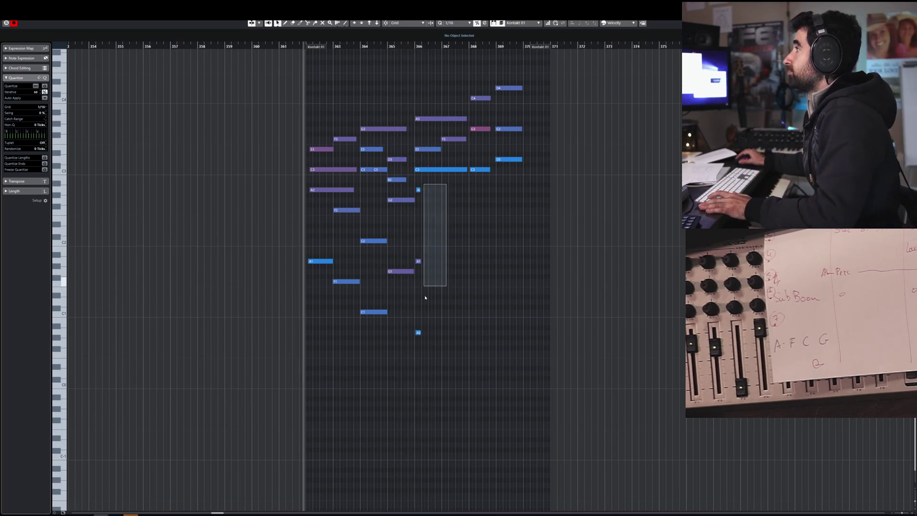
{"action": "left_click_drag", "start_coordinate": [420, 360], "coordinate": [419, 360]}
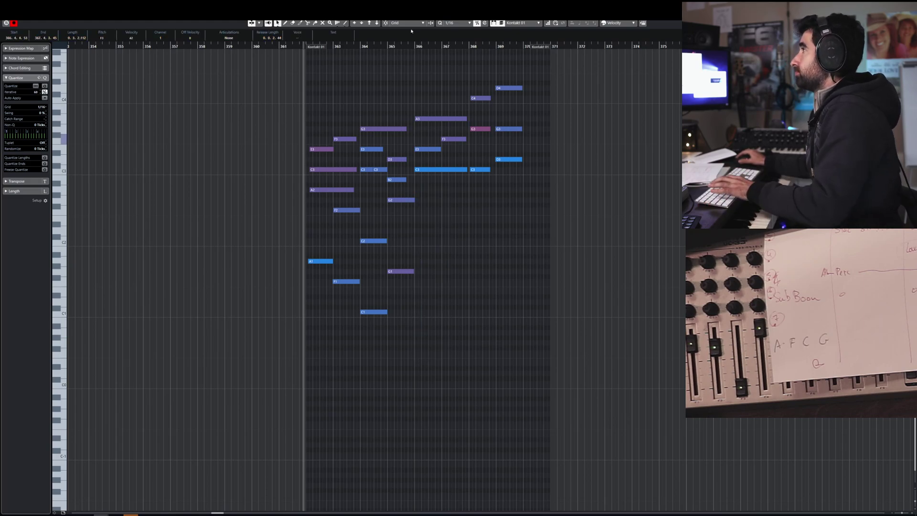
- Place the playhead shortly before bar 366 and record the low octave root notes A, F, C and G over bars 366 to 369
{"action": "left_click_drag", "start_coordinate": [401, 48], "coordinate": [409, 46]}
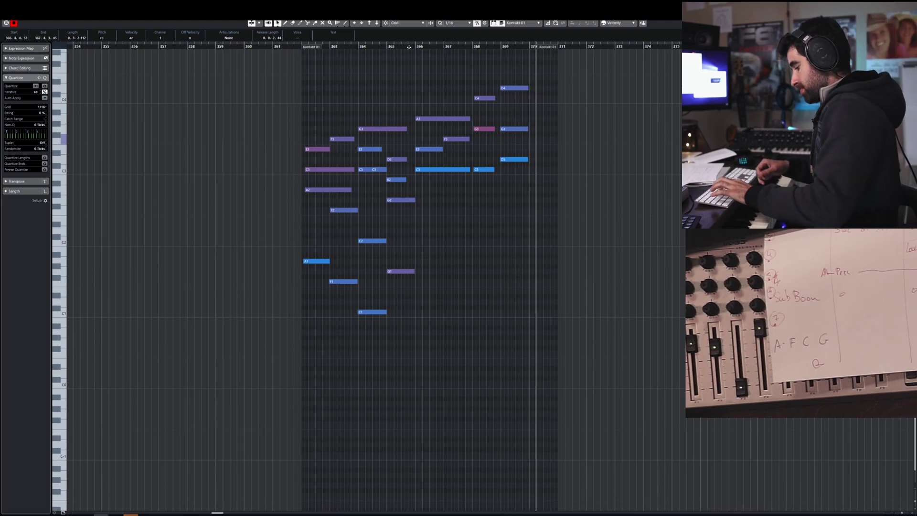
{"action": "key", "text": "shift+KP_Multiply"}
{"action": "key", "text": "space"}
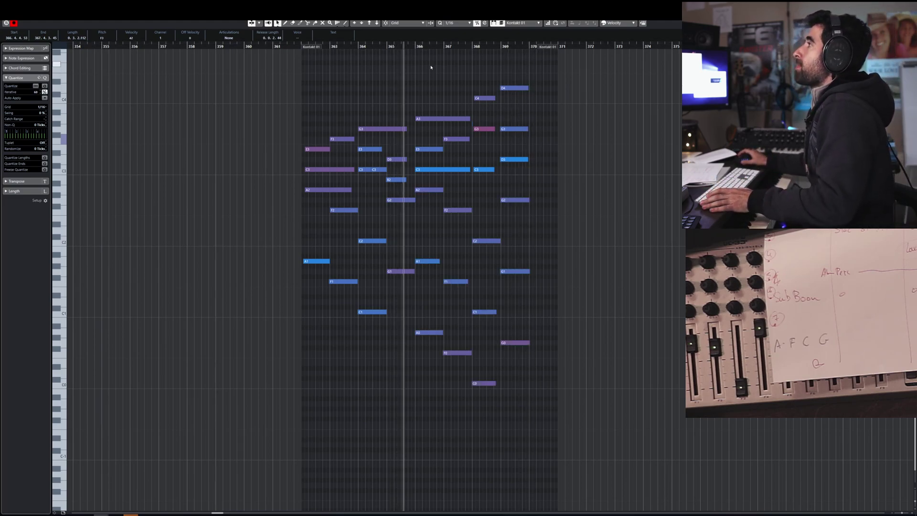
- Place the playhead before bar 366 and record a higher layer of brass chord notes above the existing ones up to bar 370
{"action": "scroll", "coordinate": [430, 67], "scroll_direction": "up", "scroll_amount": 5}
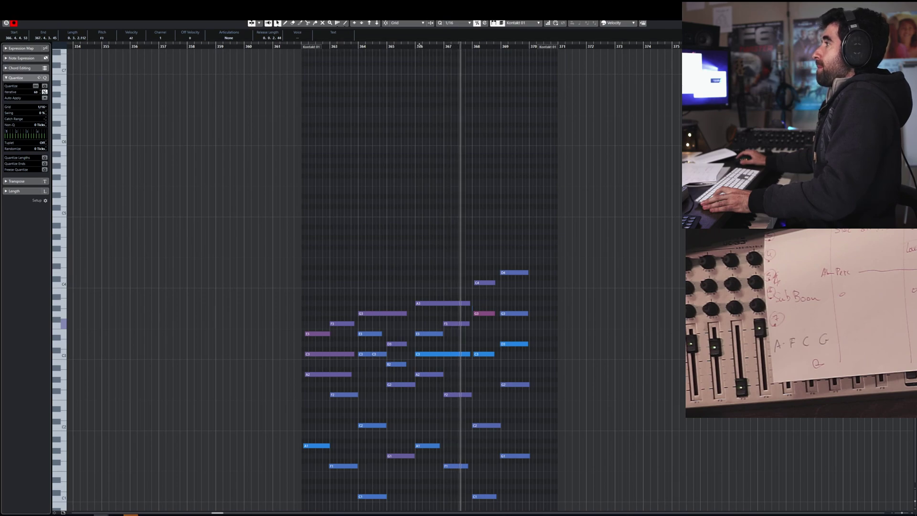
{"action": "left_click_drag", "start_coordinate": [419, 46], "coordinate": [384, 47]}
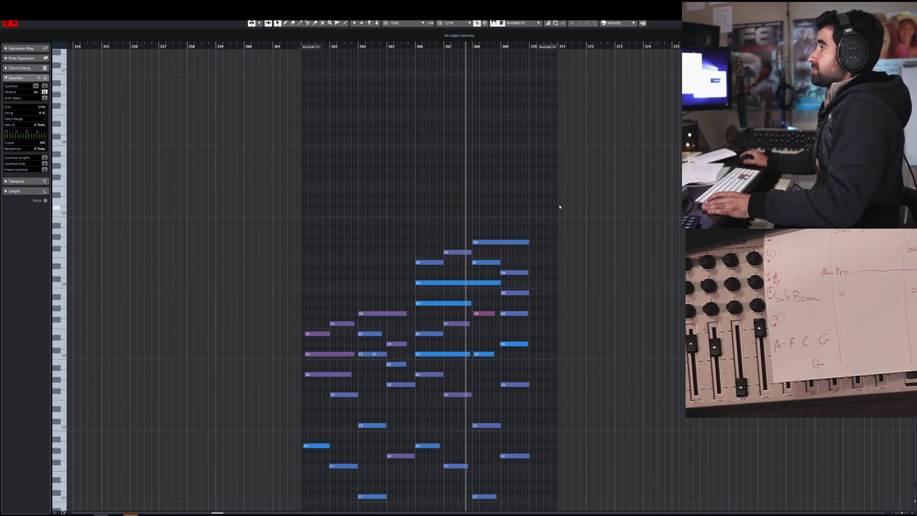
{"action": "scroll", "coordinate": [560, 207], "scroll_direction": "down", "scroll_amount": 4}
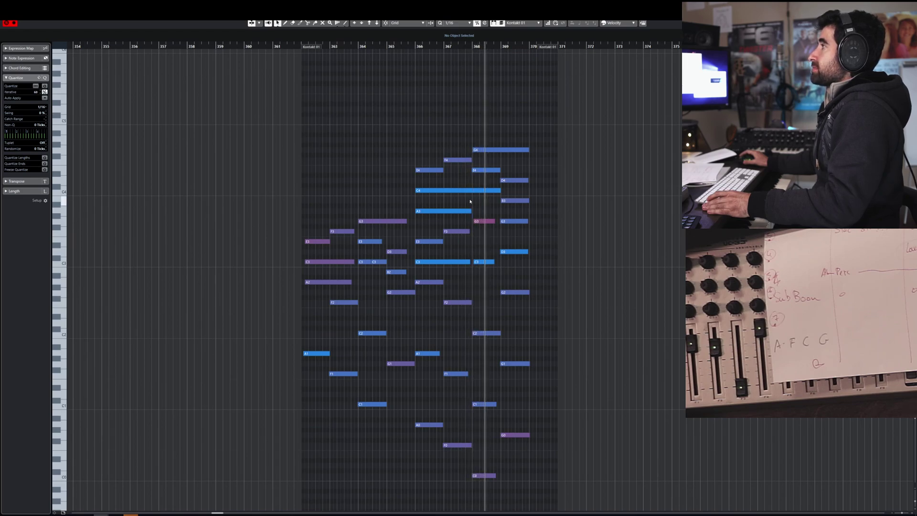
- Remove the tiny stray note at the start of bar 368 and check the surrounding notes
{"action": "scroll", "coordinate": [470, 201], "scroll_direction": "up", "scroll_amount": 4}
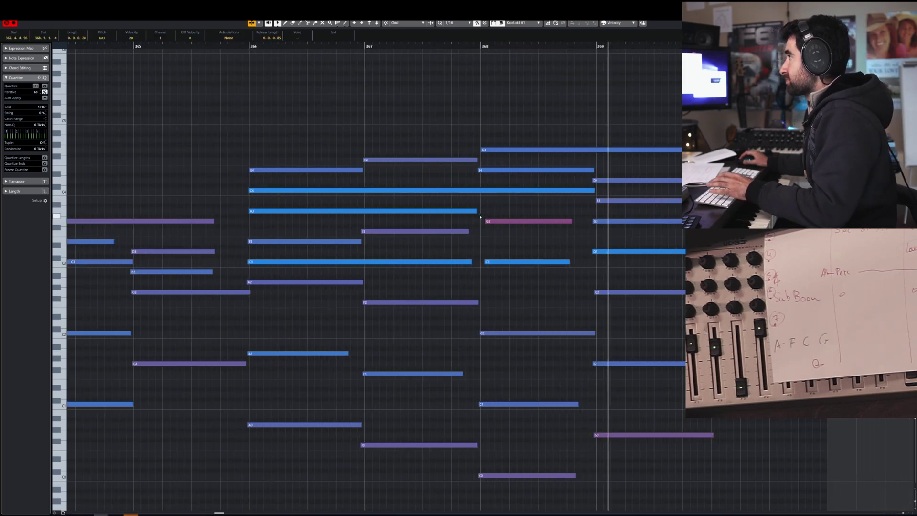
{"action": "key", "text": "Right"}
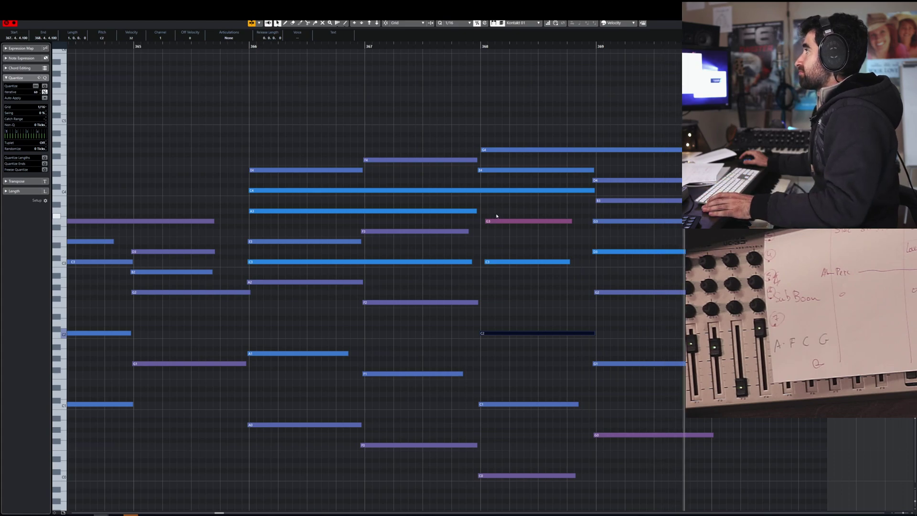
{"action": "scroll", "coordinate": [500, 216], "scroll_direction": "down", "scroll_amount": 5}
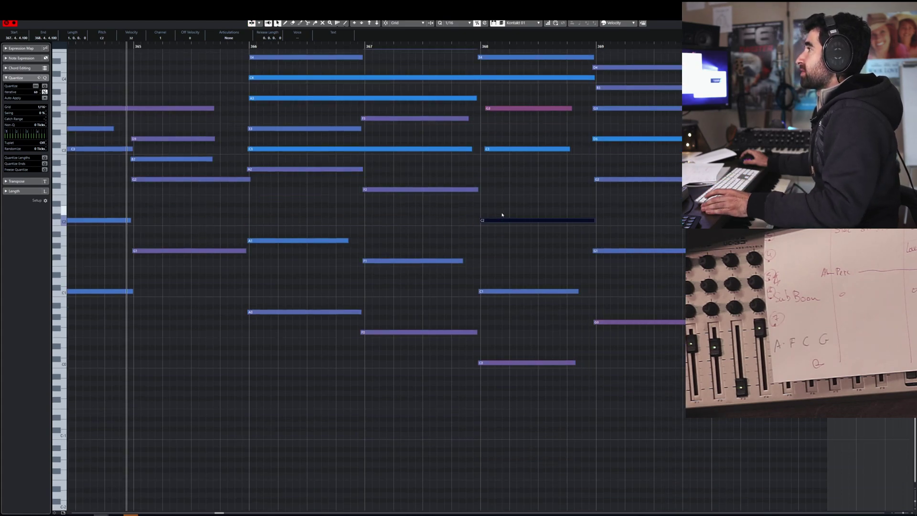
- Show the controller lanes and delete all recorded modulation and expression data from the brass part
{"action": "left_click", "coordinate": [63, 513]}
{"action": "left_click", "coordinate": [96, 483]}
{"action": "scroll", "coordinate": [578, 342], "scroll_direction": "down", "scroll_amount": 4}
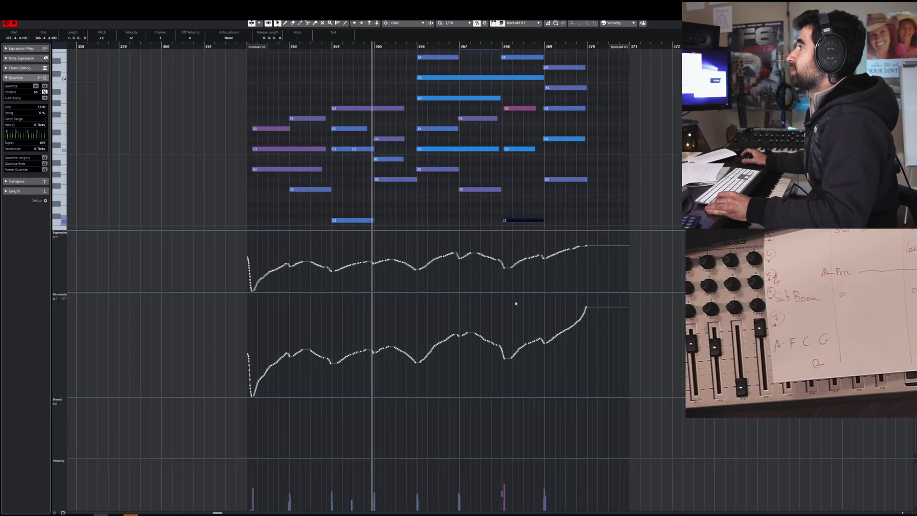
{"action": "left_click_drag", "start_coordinate": [625, 299], "coordinate": [238, 423]}
{"action": "key", "text": "Delete"}
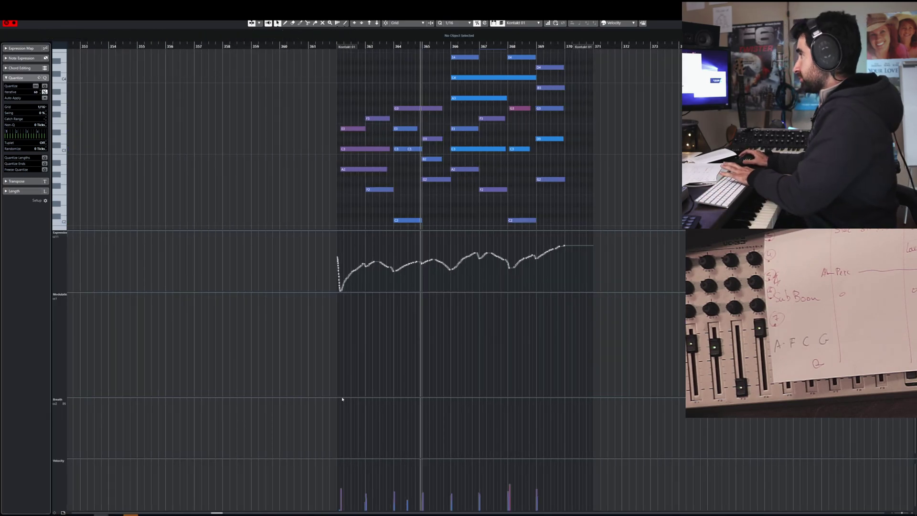
{"action": "left_click_drag", "start_coordinate": [592, 241], "coordinate": [281, 307]}
{"action": "key", "text": "Delete"}
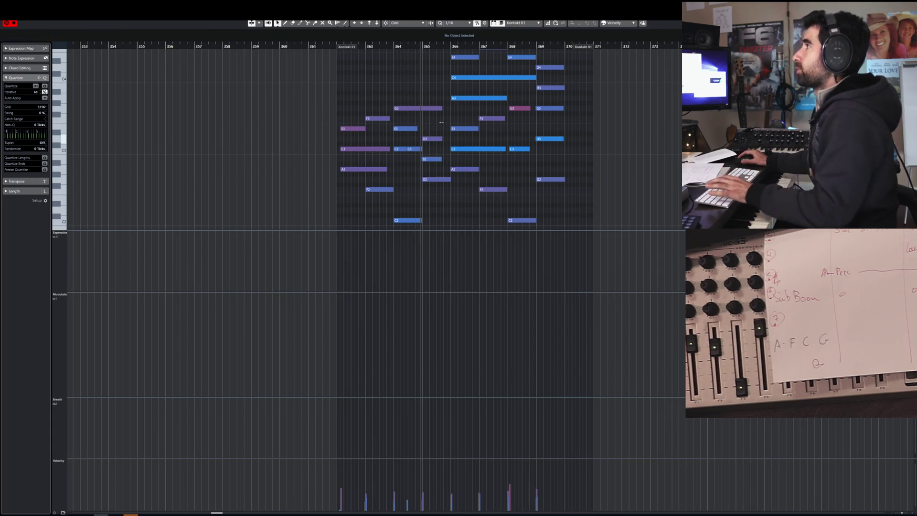
- Record expression and modulation curves over the brass part from just before bar 362 to about bar 370
{"action": "left_click_drag", "start_coordinate": [366, 45], "coordinate": [334, 52]}
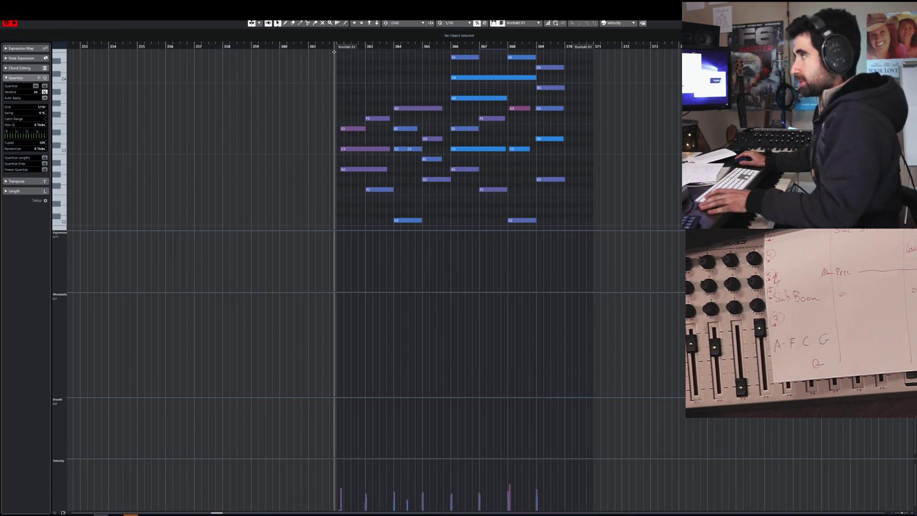
{"action": "key", "text": "space"}
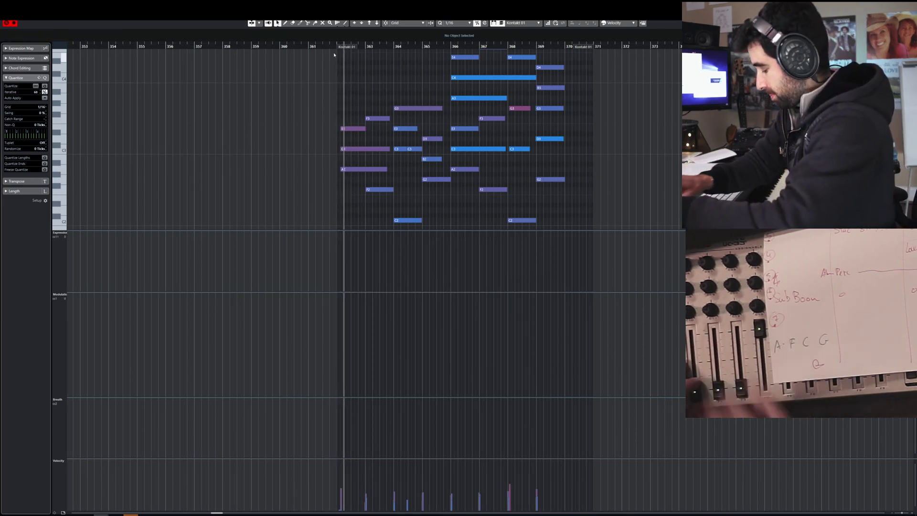
{"action": "key", "text": "space"}
{"action": "key", "text": "space"}
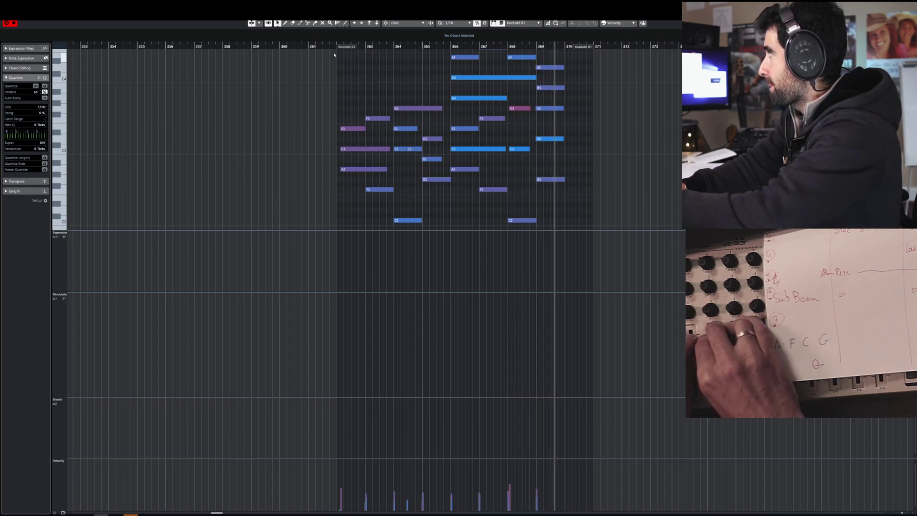
{"action": "key", "text": "space"}
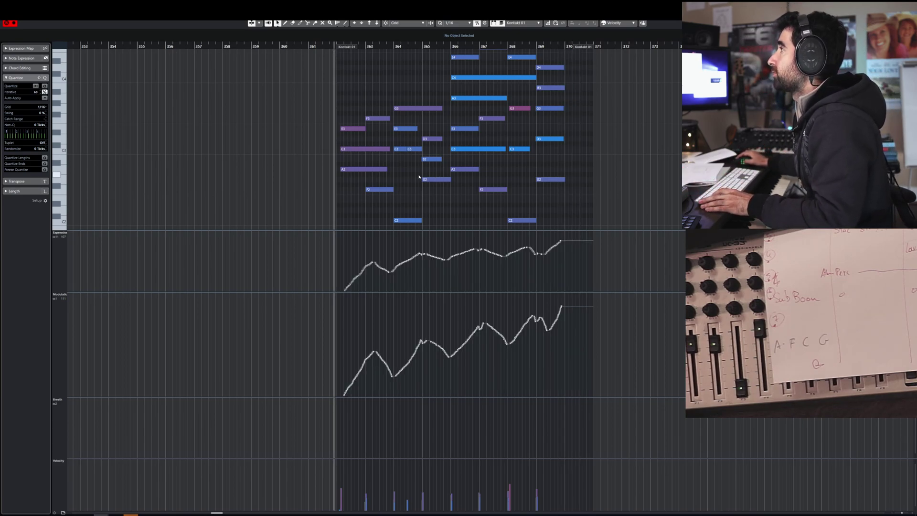
- Open the Kontakt instrument and audition the brass layers during playback, comparing them with individual patches muted
{"action": "key", "text": "F11"}
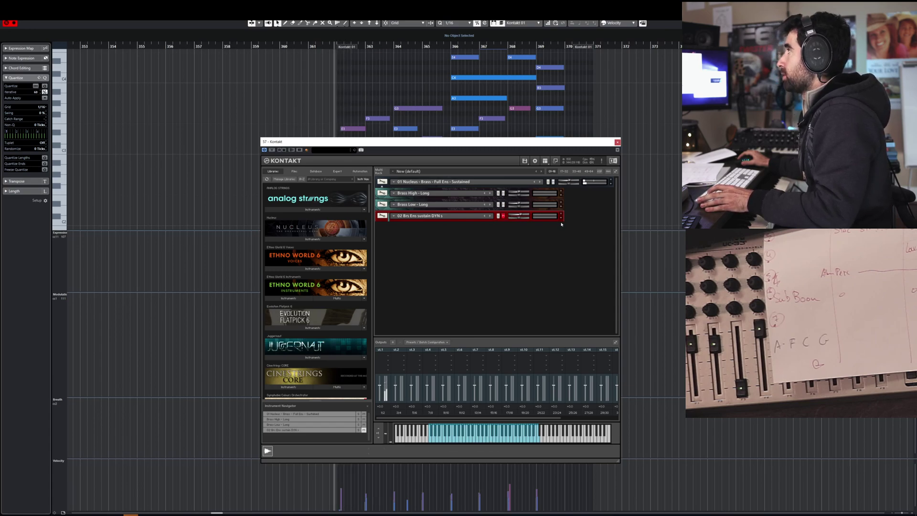
{"action": "key", "text": "space"}
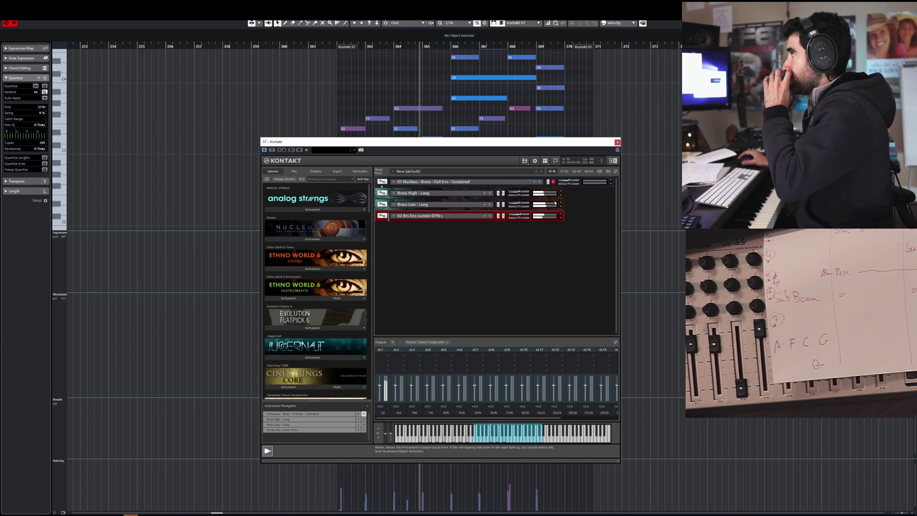
{"action": "left_click_drag", "start_coordinate": [430, 141], "coordinate": [508, 183]}
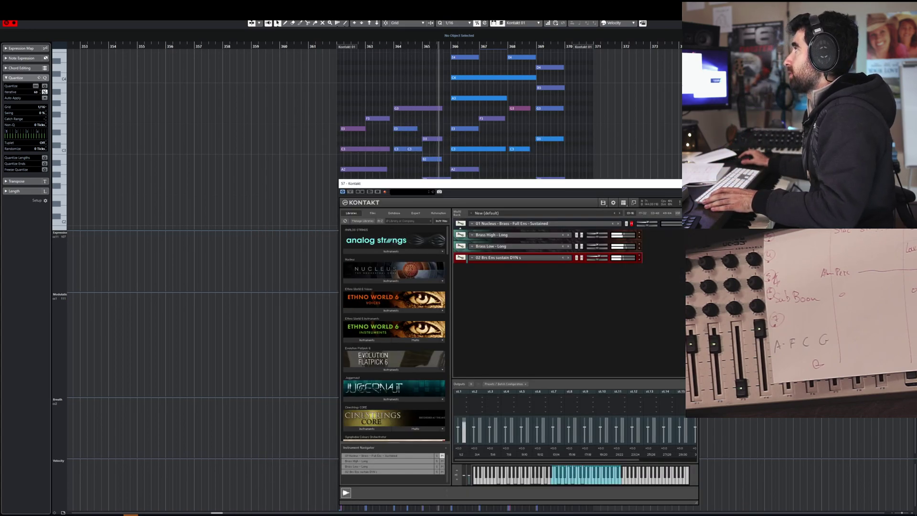
{"action": "key", "text": "space"}
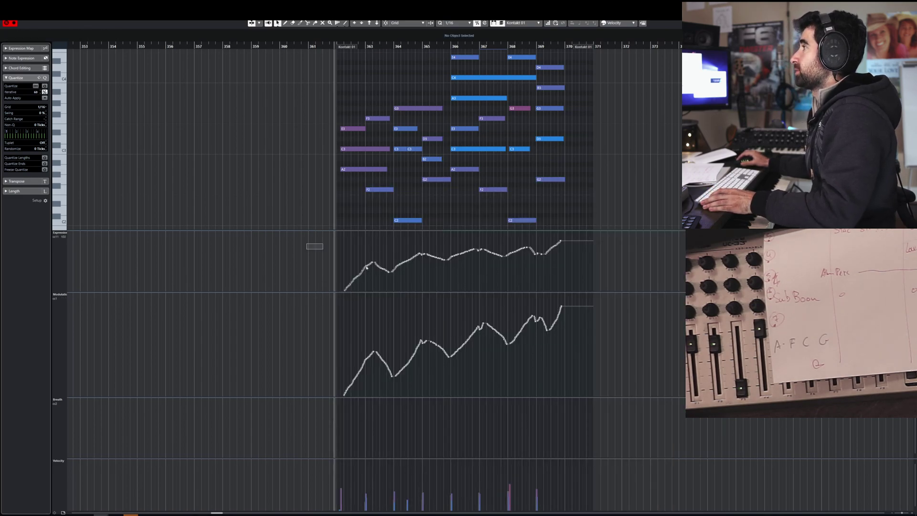
- Delete the newly recorded expression and modulation curves from the brass part
{"action": "key", "text": "ctrl+a"}
{"action": "key", "text": "Delete"}
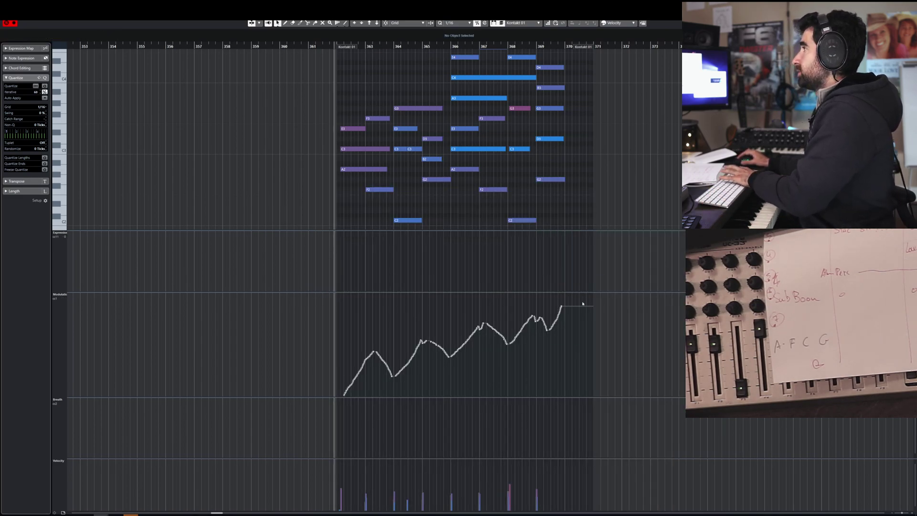
{"action": "left_click_drag", "start_coordinate": [588, 302], "coordinate": [296, 393]}
{"action": "key", "text": "Delete"}
{"action": "scroll", "coordinate": [415, 172], "scroll_direction": "down", "scroll_amount": 5}
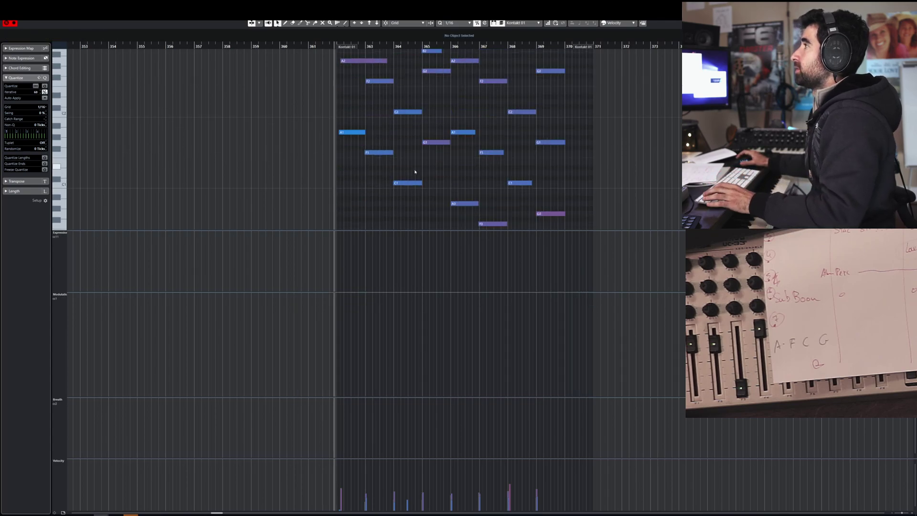
{"action": "left_click_drag", "start_coordinate": [333, 44], "coordinate": [326, 47]}
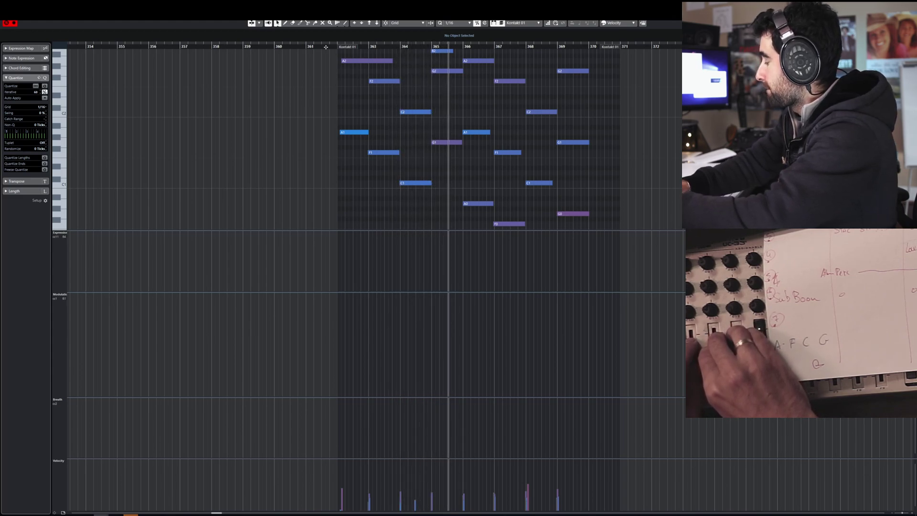
{"action": "key", "text": "space"}
{"action": "scroll", "coordinate": [429, 215], "scroll_direction": "up", "scroll_amount": 3}
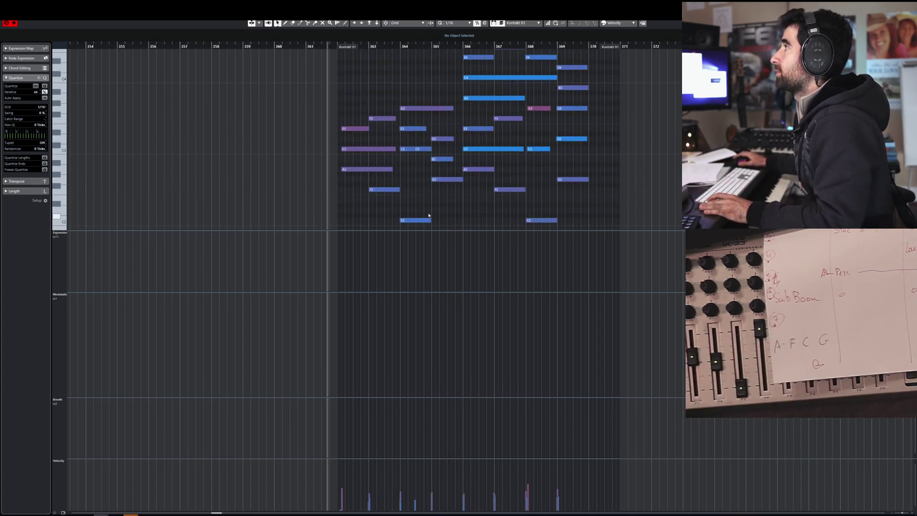
{"action": "key", "text": "space"}
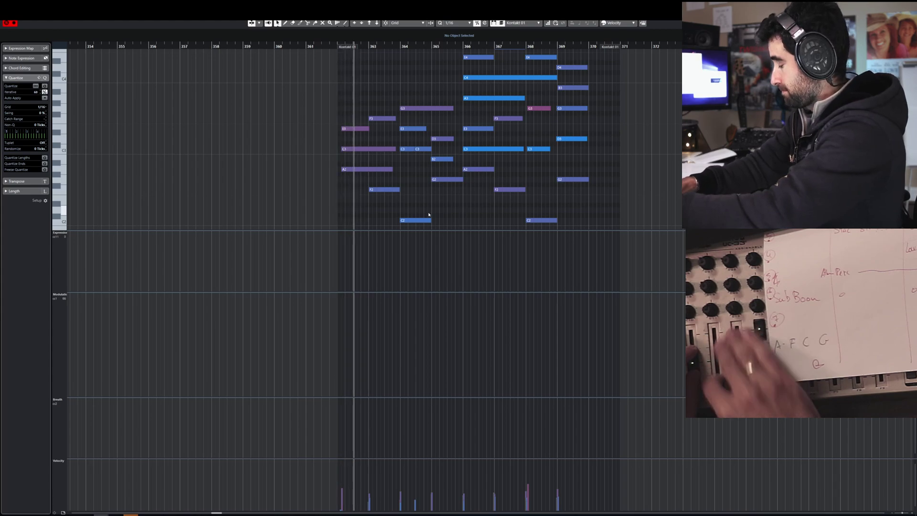
{"action": "key", "text": "space"}
- Record rising and falling expression and modulation curves over the brass part from bar 362 to about bar 370, and play it back
{"action": "key", "text": "space"}
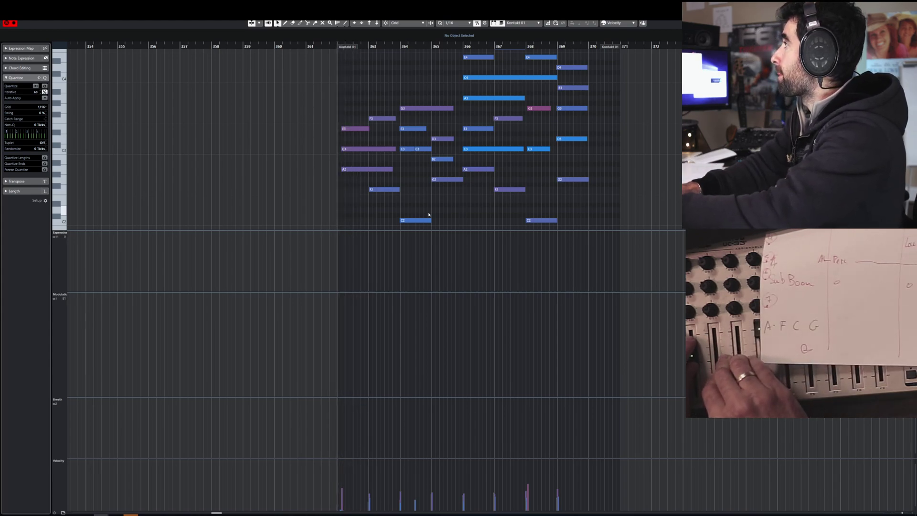
{"action": "key", "text": "space"}
{"action": "key", "text": "space"}
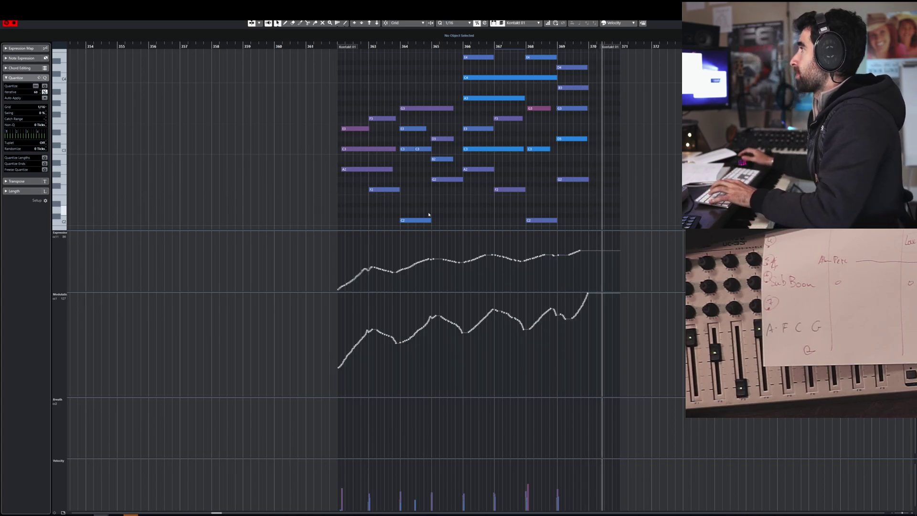
{"action": "key", "text": "space"}
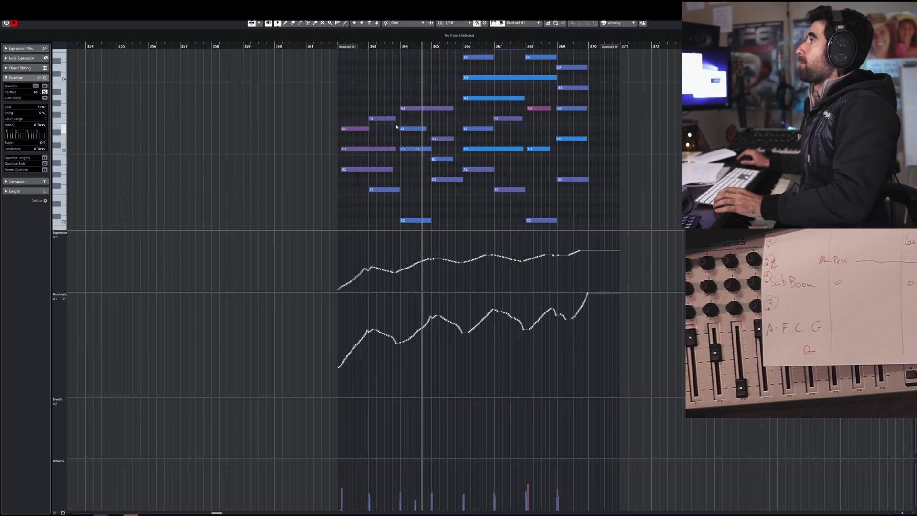
- Delete the short repeated C3 note in bar 364 and lengthen the remaining C3 to cover its place
{"action": "left_click", "coordinate": [424, 149]}
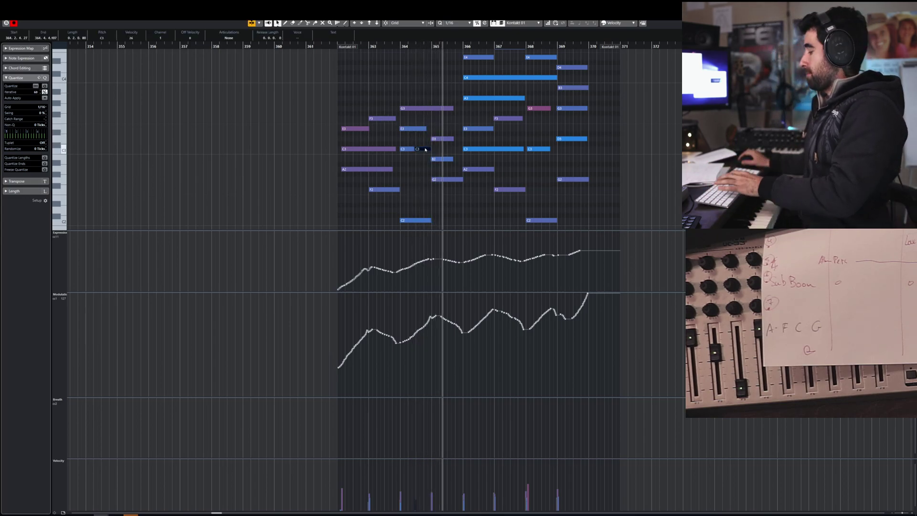
{"action": "left_click", "coordinate": [442, 159]}
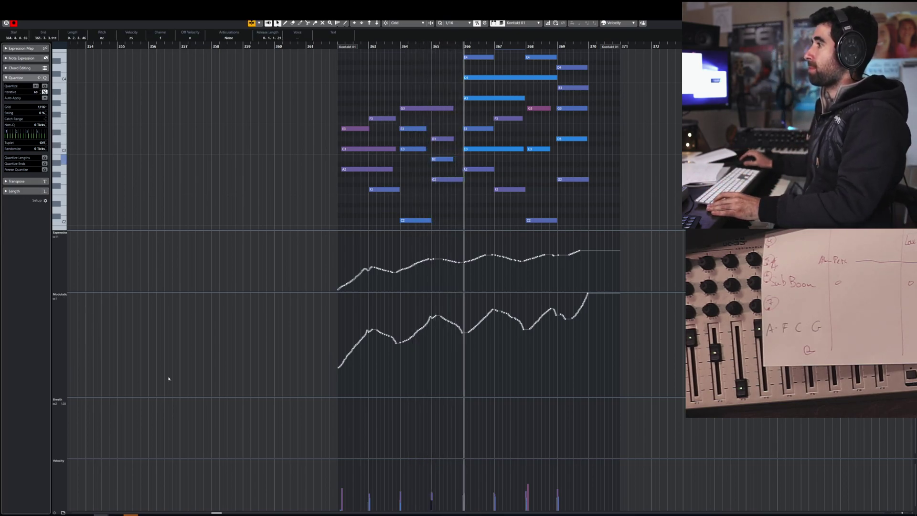
- Shrink the modulation and breath lanes to enlarge the note display, examine the brass part's low and high notes, and close the editor
{"action": "left_click_drag", "start_coordinate": [351, 293], "coordinate": [351, 345]}
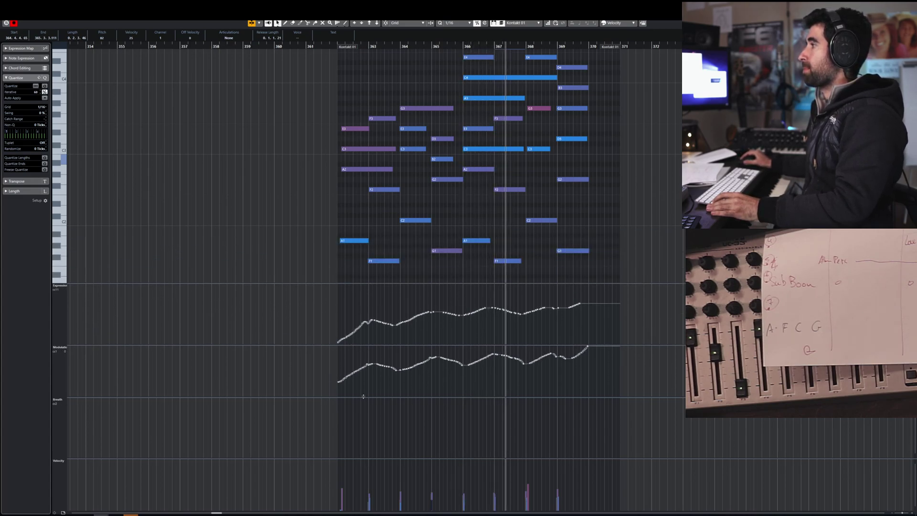
{"action": "left_click_drag", "start_coordinate": [364, 397], "coordinate": [369, 444]}
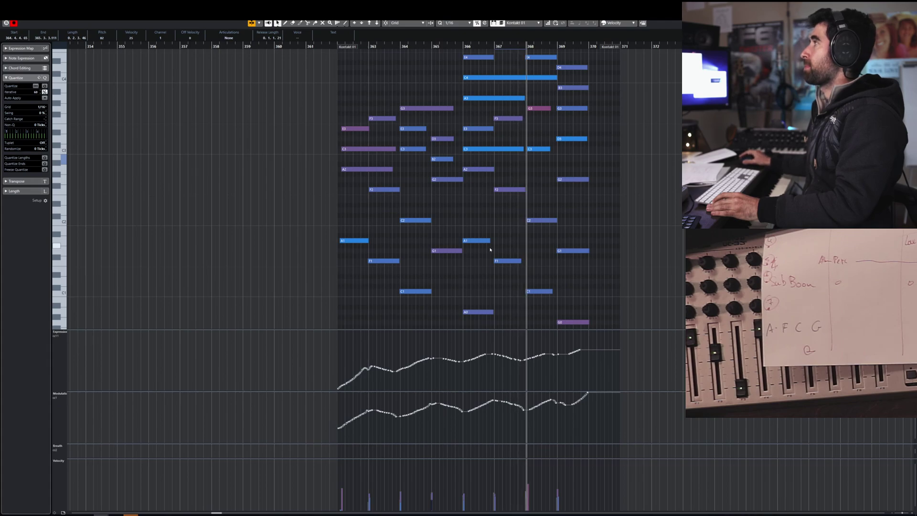
{"action": "scroll", "coordinate": [570, 276], "scroll_direction": "down", "scroll_amount": 3}
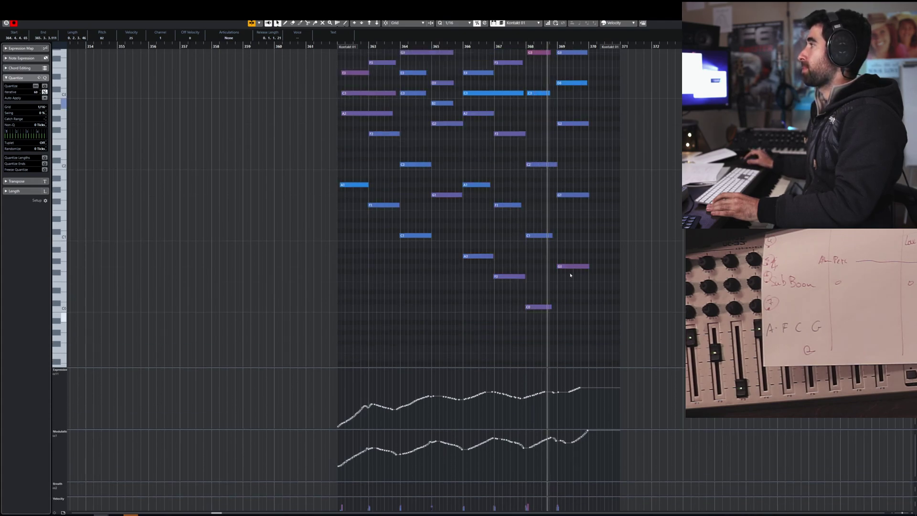
{"action": "scroll", "coordinate": [571, 275], "scroll_direction": "up", "scroll_amount": 3}
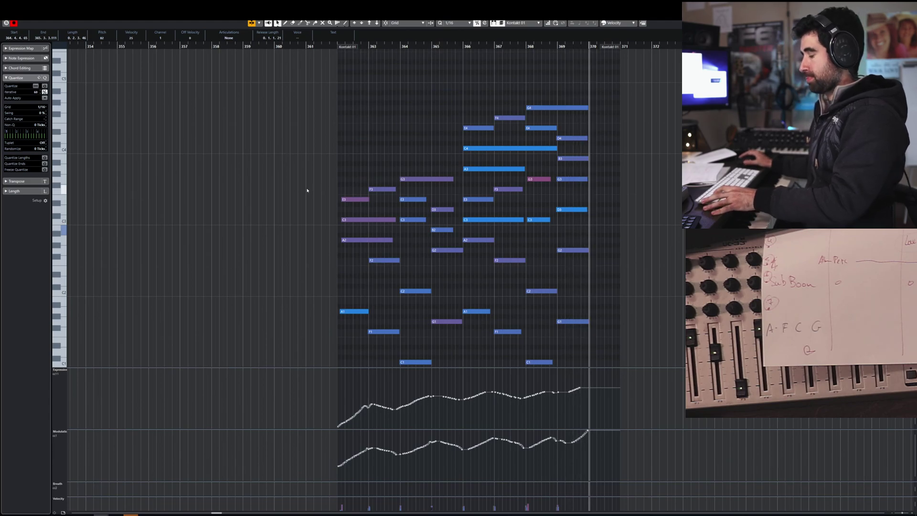
{"action": "key", "text": "Escape"}
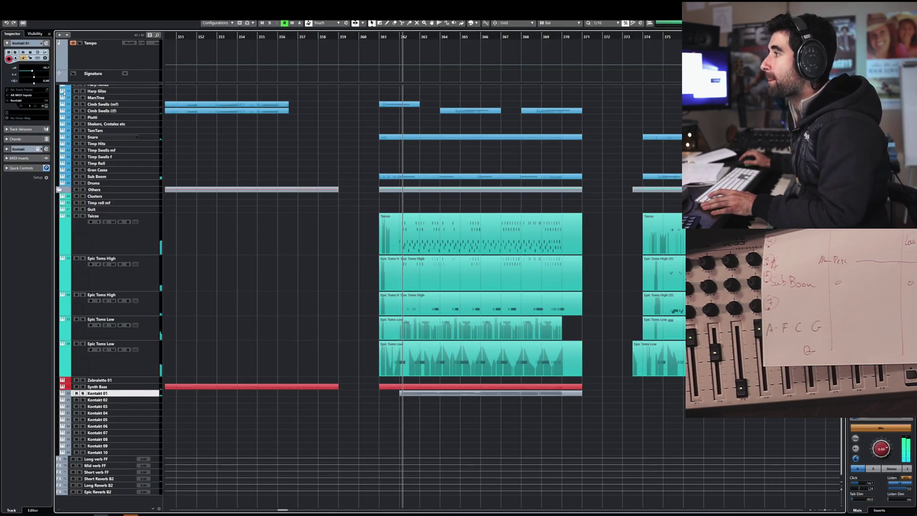
- Rename the Kontakt 01 track as Epic Brass and lower its volume while listening to the full mix
{"action": "left_click_drag", "start_coordinate": [32, 70], "coordinate": [30, 71]}
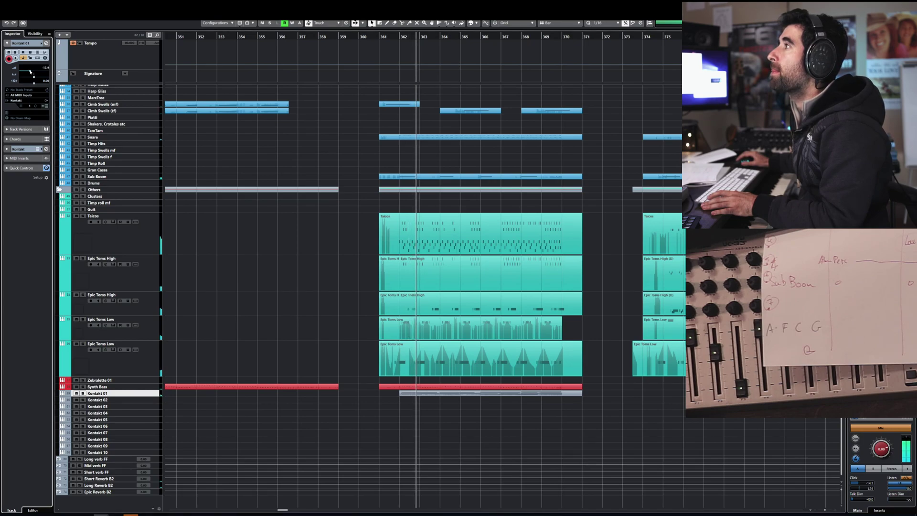
{"action": "double_click", "coordinate": [103, 396]}
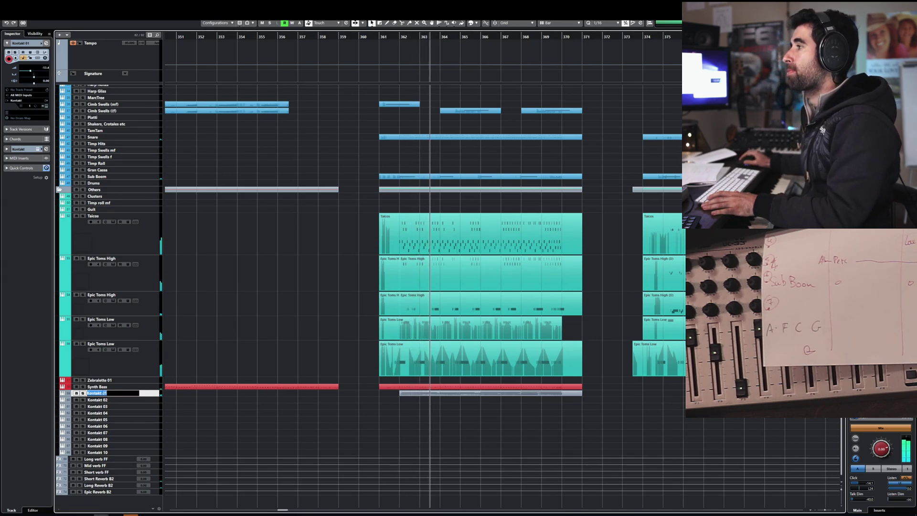
{"action": "type", "text": "Epic Brass"}
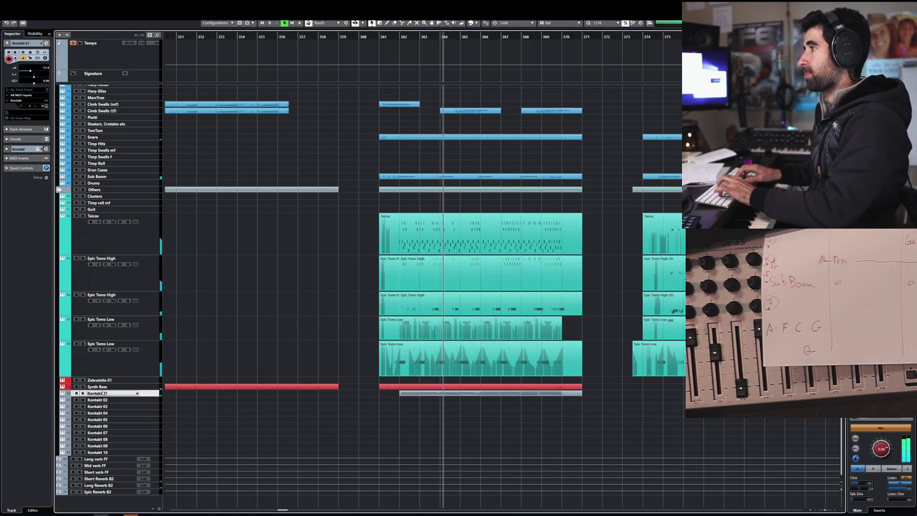
{"action": "key", "text": "Return"}
{"action": "left_click_drag", "start_coordinate": [33, 74], "coordinate": [29, 72]}
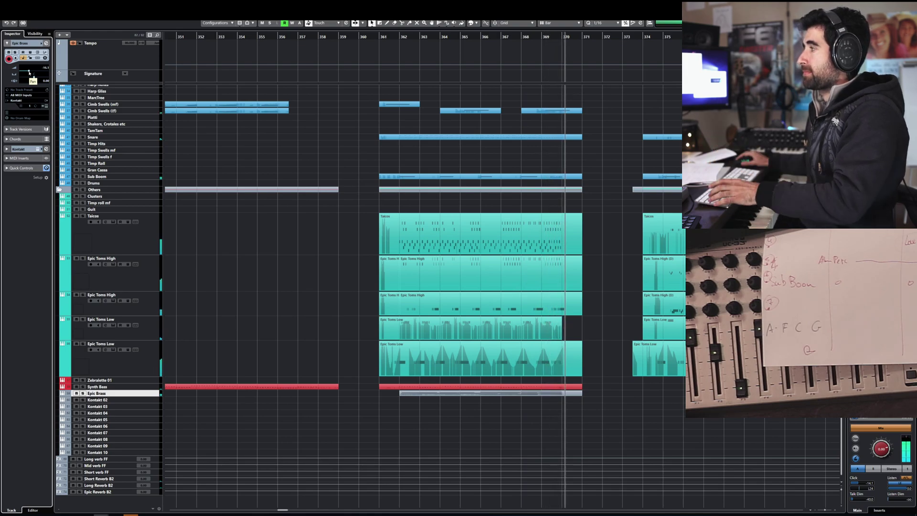
{"action": "key", "text": "space"}
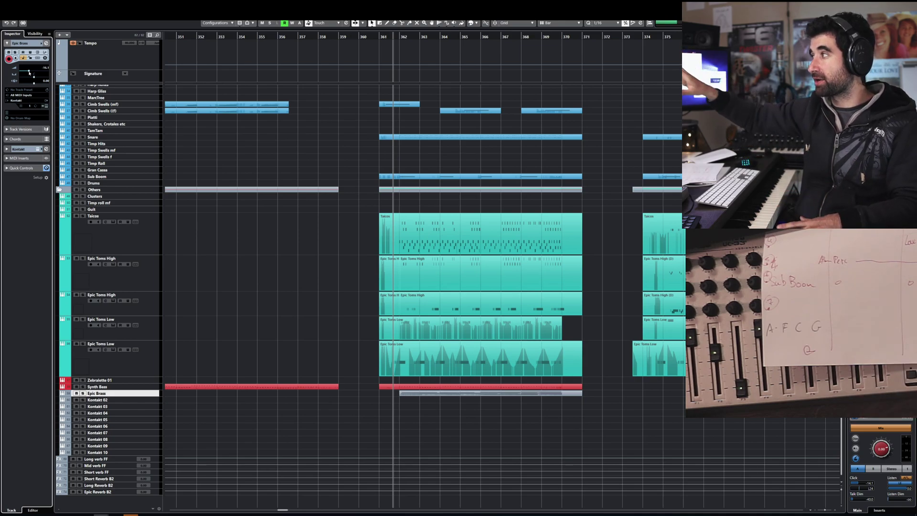
- Solo the Epic Brass track and play it back from about bar 368
{"action": "left_click", "coordinate": [535, 37]}
{"action": "left_click", "coordinate": [82, 393]}
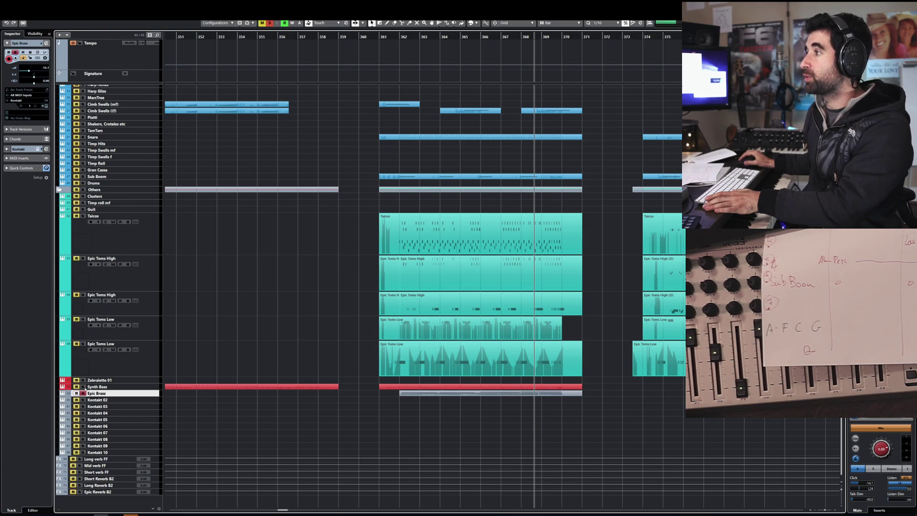
{"action": "key", "text": "space"}
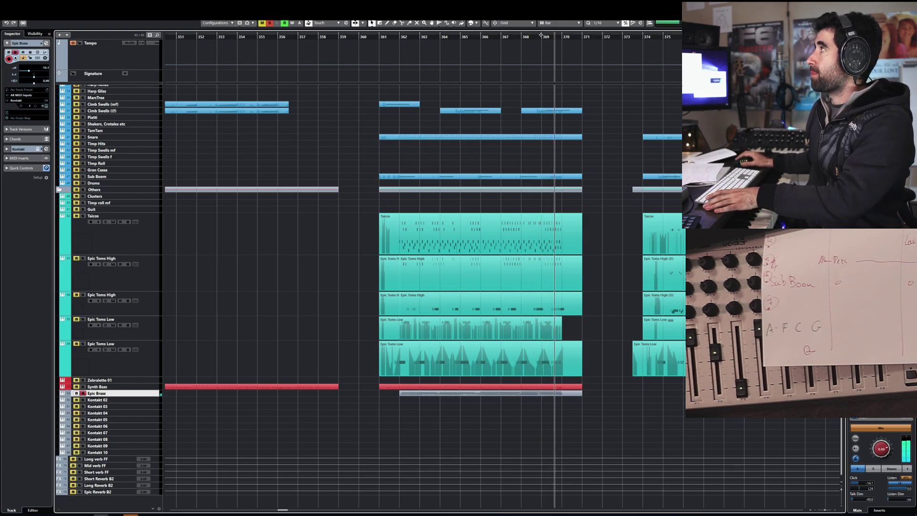
{"action": "key", "text": "KP_Subtract"}
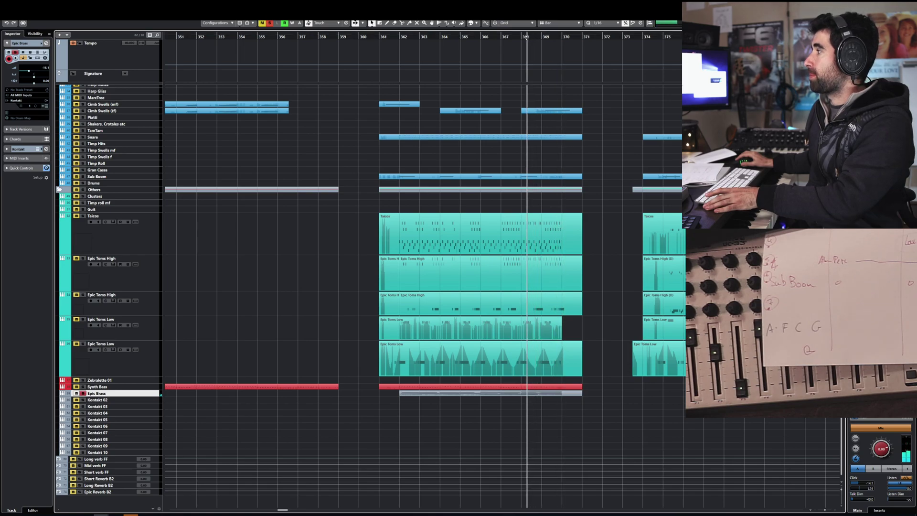
- Solo the Trumpet track alongside Epic Brass and select it for recording
{"action": "scroll", "coordinate": [121, 138], "scroll_direction": "up", "scroll_amount": 10}
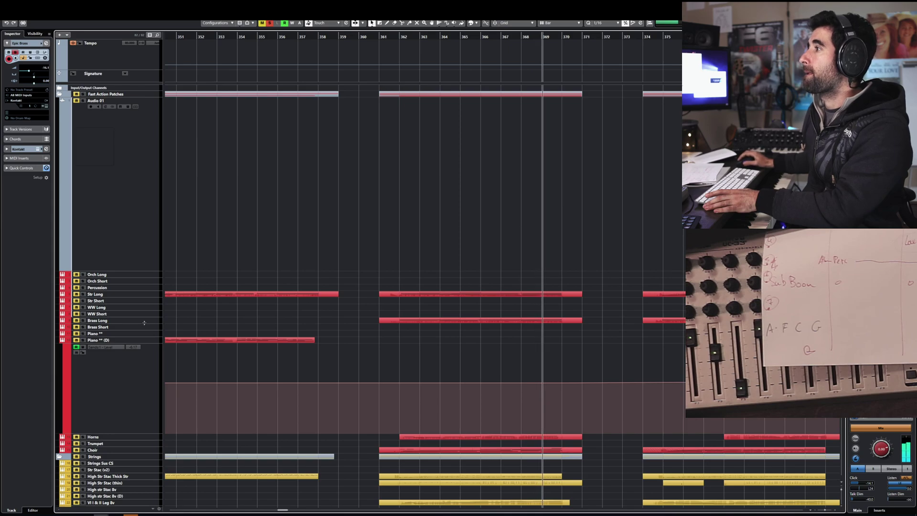
{"action": "key", "text": "KP_Subtract"}
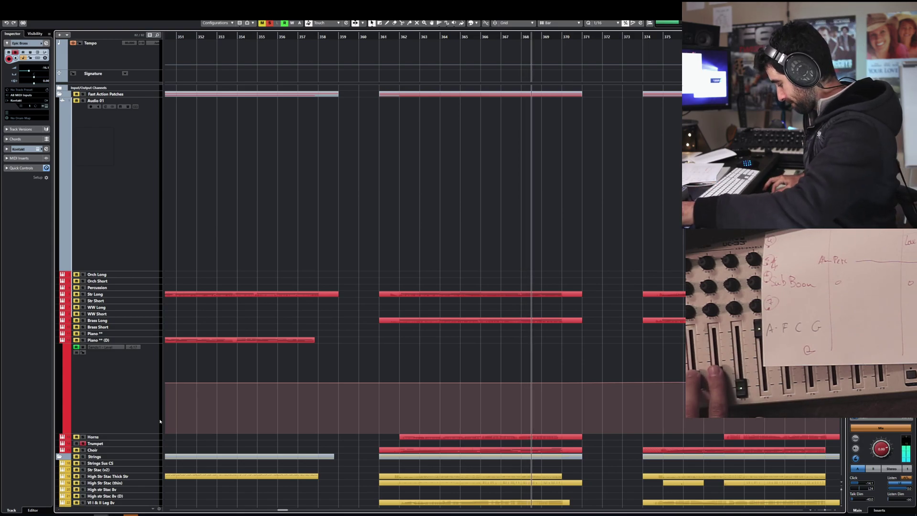
{"action": "key", "text": "space"}
{"action": "scroll", "coordinate": [160, 420], "scroll_direction": "down", "scroll_amount": 10}
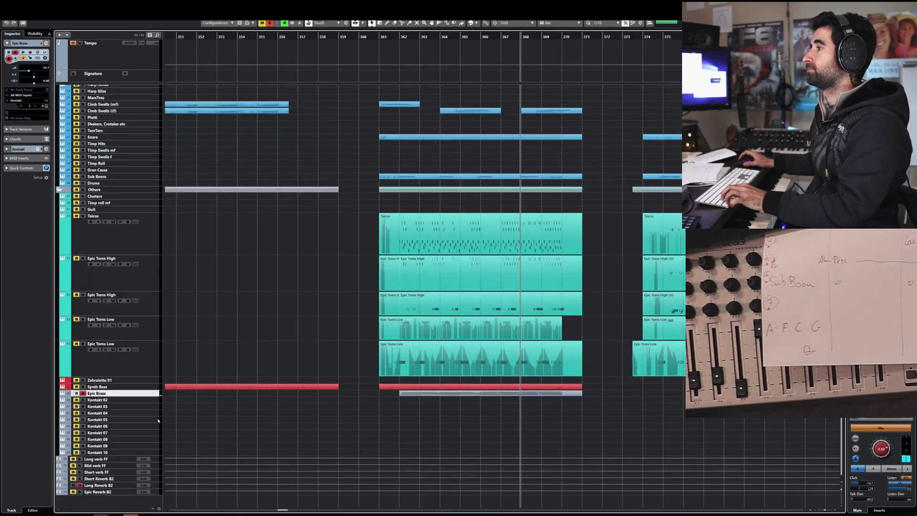
{"action": "scroll", "coordinate": [155, 415], "scroll_direction": "up", "scroll_amount": 15}
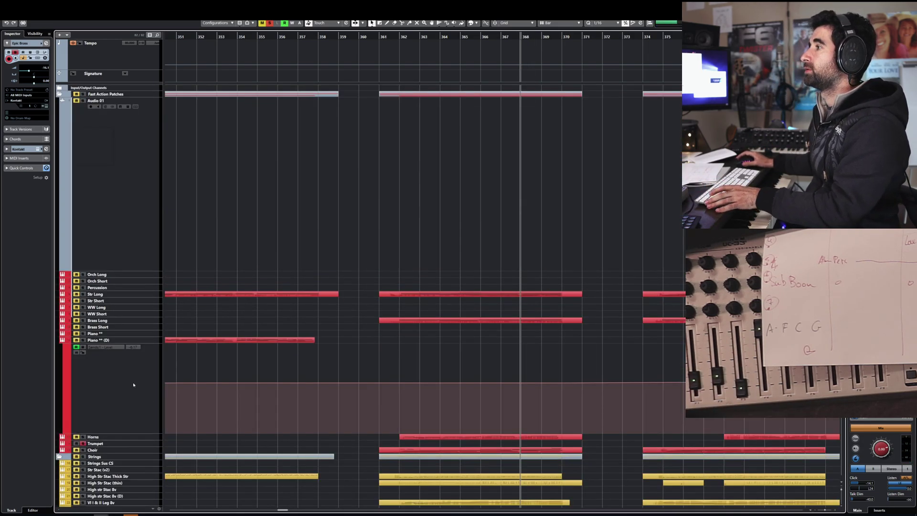
{"action": "left_click", "coordinate": [125, 444]}
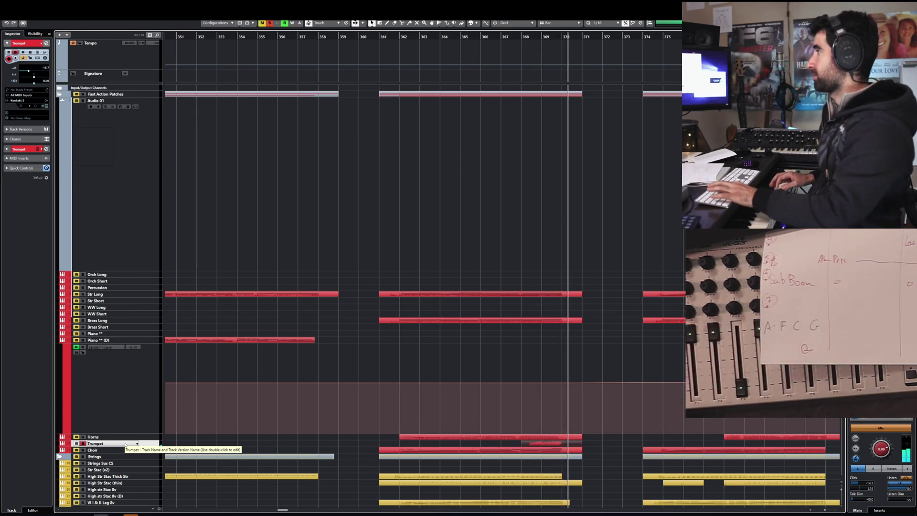
- Rehearse and record a trumpet line over the soloed Epic Brass from about bar 367 to bar 370
{"action": "key", "text": "space"}
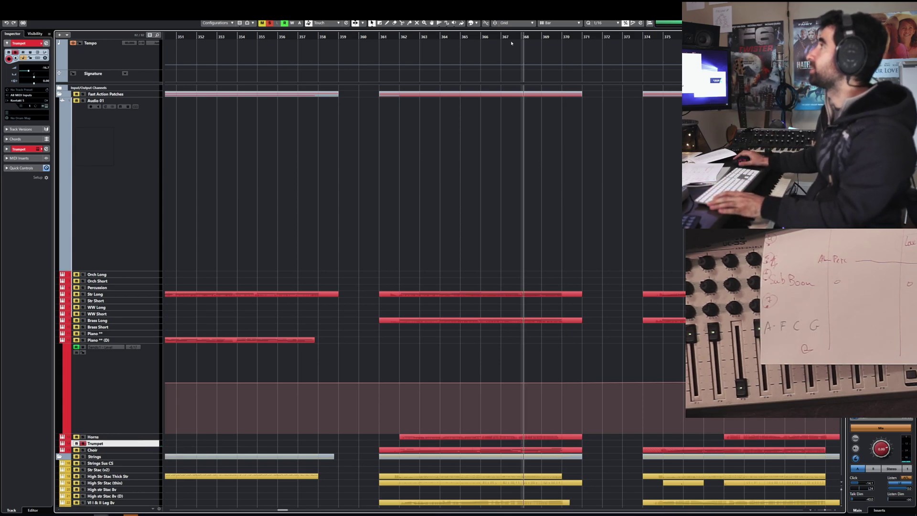
{"action": "left_click", "coordinate": [475, 37]}
{"action": "key", "text": "space"}
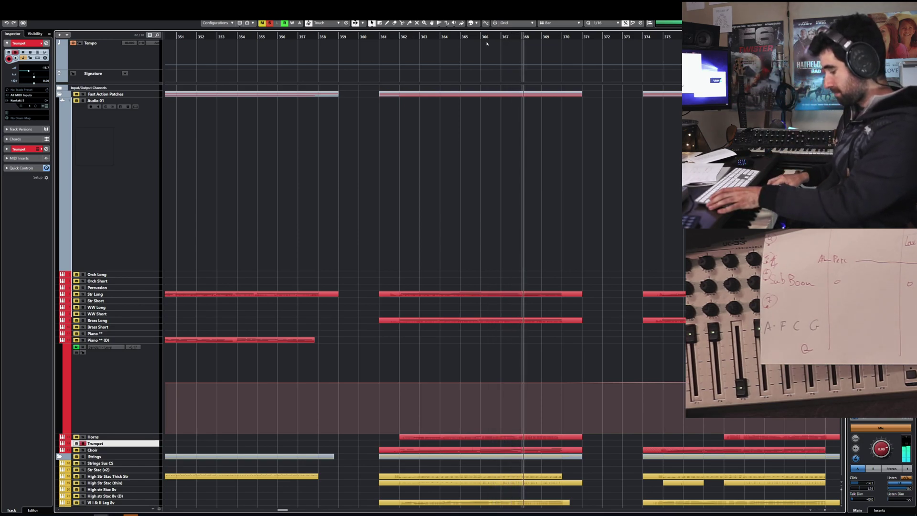
{"action": "key", "text": "space"}
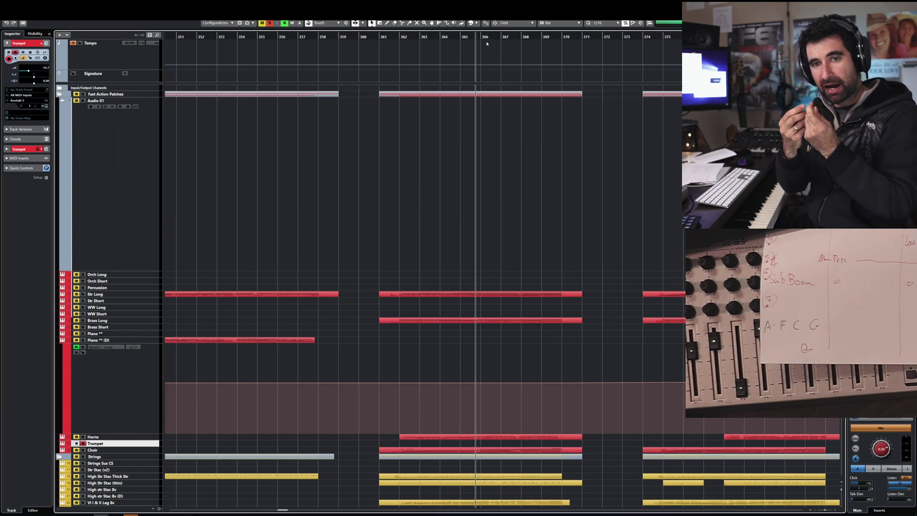
{"action": "key", "text": "space"}
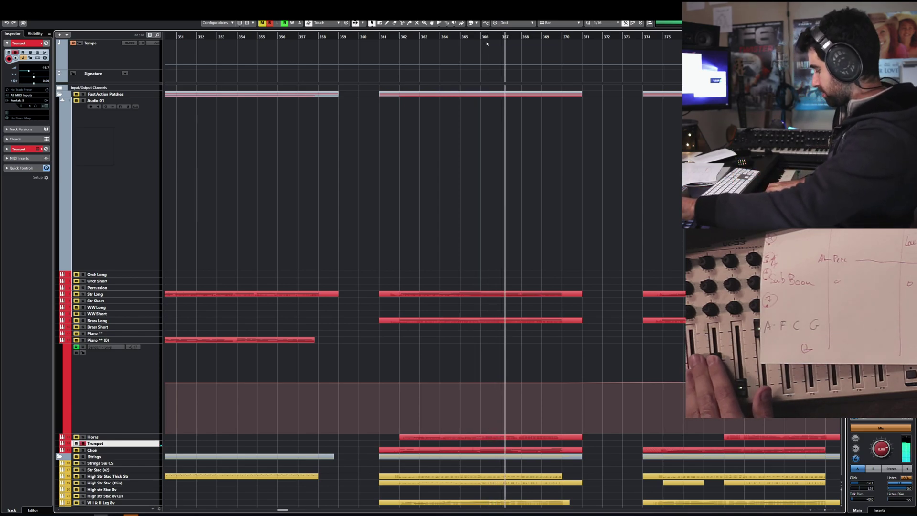
{"action": "key", "text": "space"}
{"action": "key", "text": "space"}
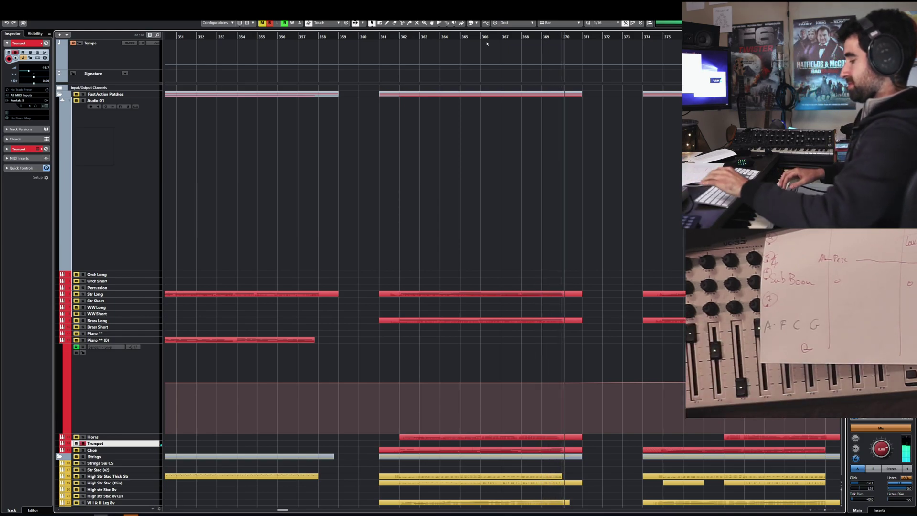
{"action": "key", "text": "space"}
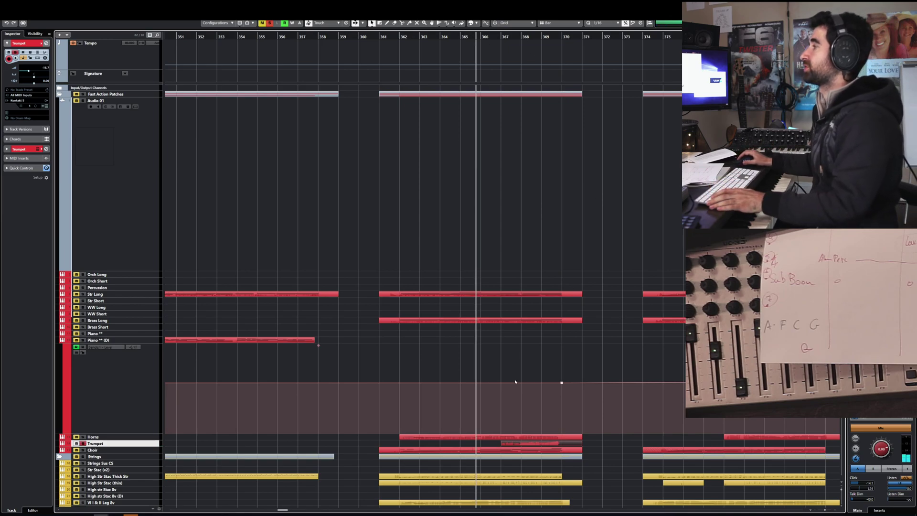
- Inspect the Kontakt instrument behind the Trumpet track and examine the notes of the Epic Brass part
{"action": "left_click_drag", "start_coordinate": [523, 36], "coordinate": [513, 36]}
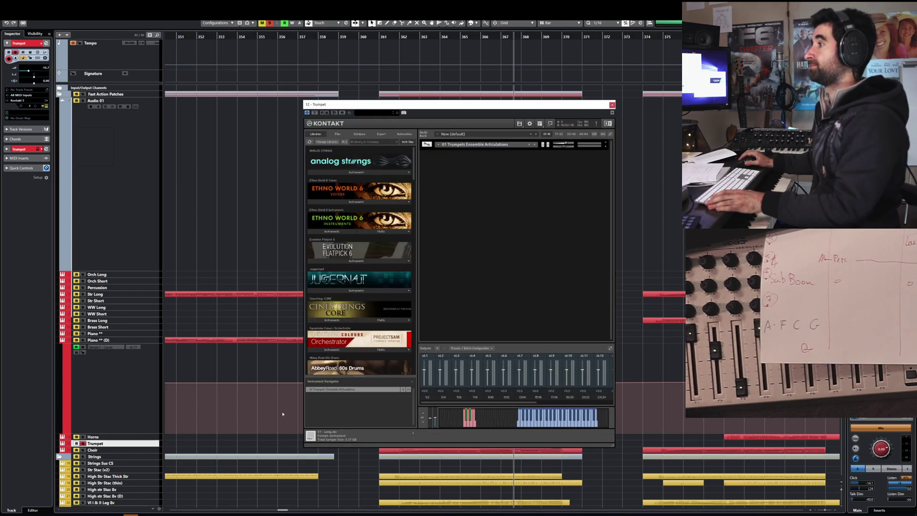
{"action": "left_click", "coordinate": [612, 105]}
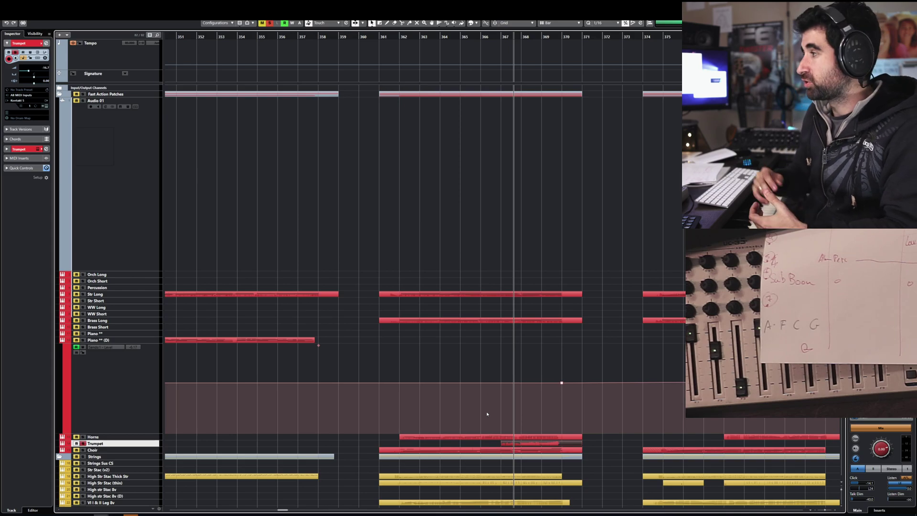
{"action": "scroll", "coordinate": [492, 414], "scroll_direction": "down", "scroll_amount": 10}
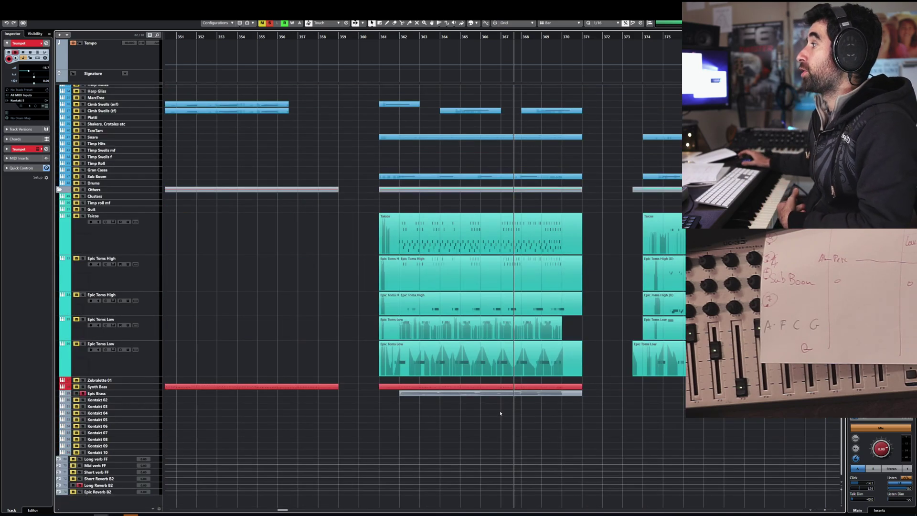
{"action": "double_click", "coordinate": [521, 393]}
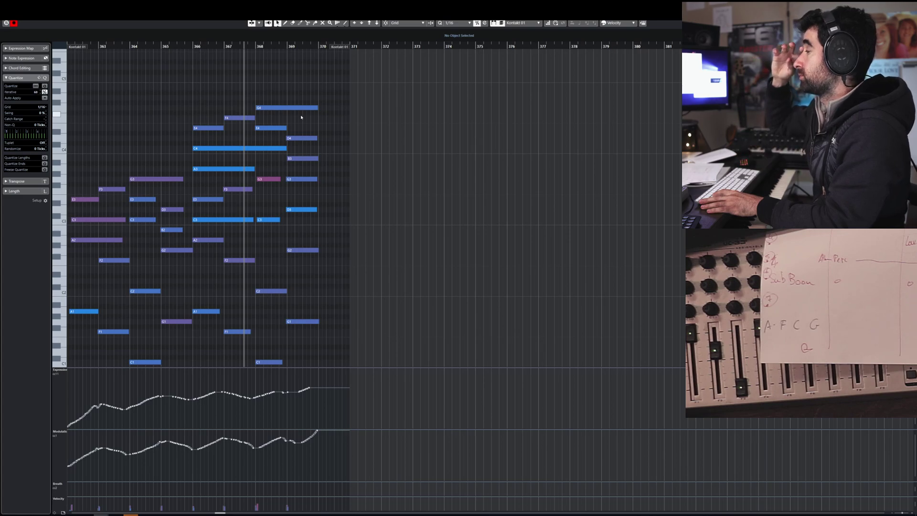
{"action": "key", "text": "Escape"}
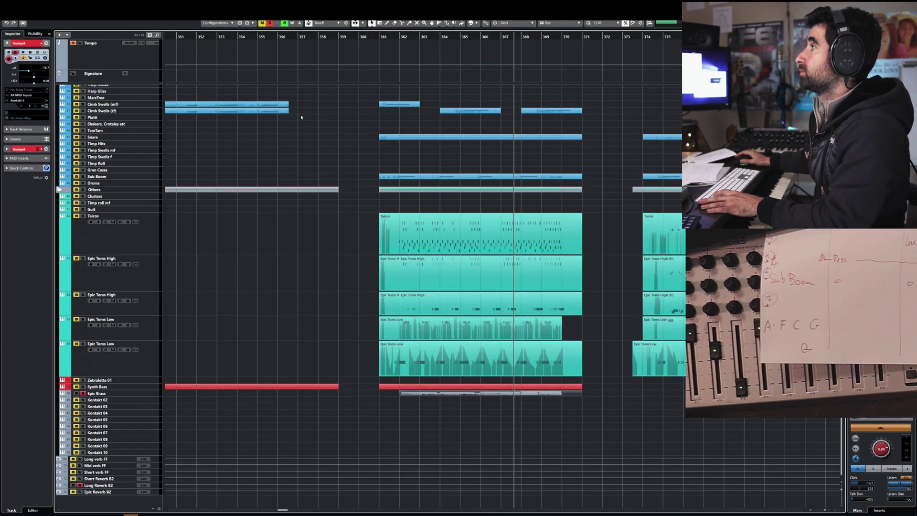
- Select and solo the WW Long track, and place the playback position just before bar 362
{"action": "scroll", "coordinate": [306, 203], "scroll_direction": "up", "scroll_amount": 6}
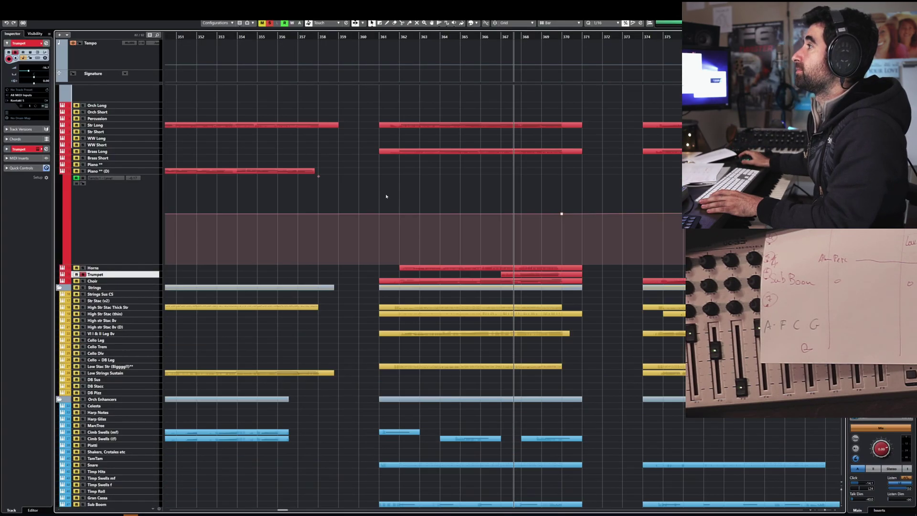
{"action": "left_click", "coordinate": [114, 139]}
{"action": "left_click_drag", "start_coordinate": [400, 38], "coordinate": [396, 38]}
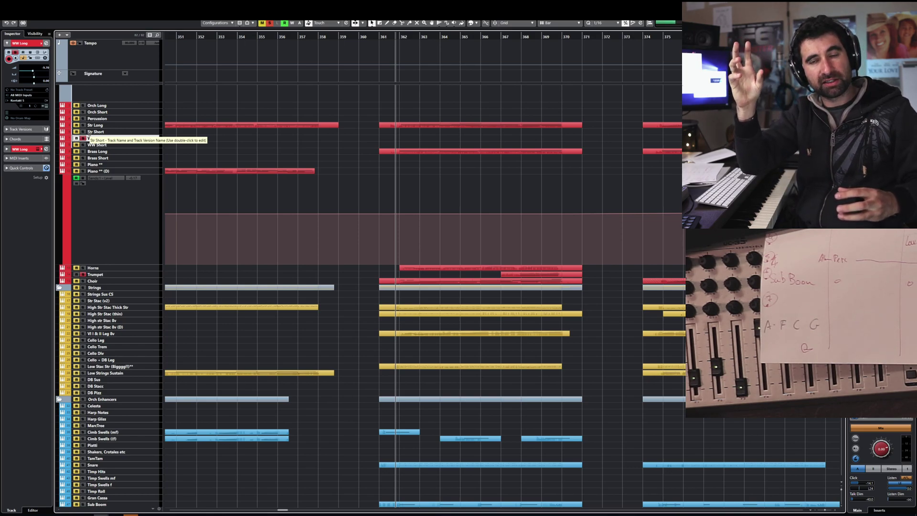
{"action": "double_click", "coordinate": [89, 137]}
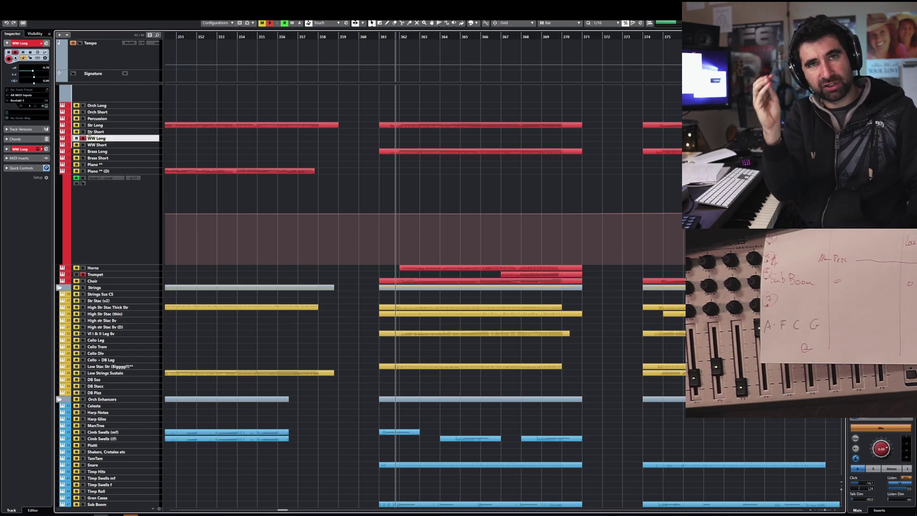
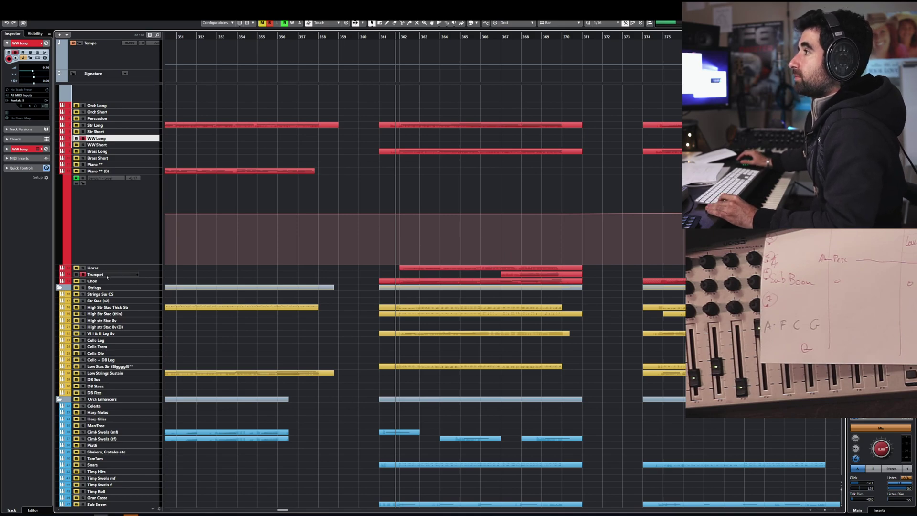
- Clear the solo on Epic Brass and select the Choir part starting at bar 361
{"action": "left_click", "coordinate": [542, 282]}
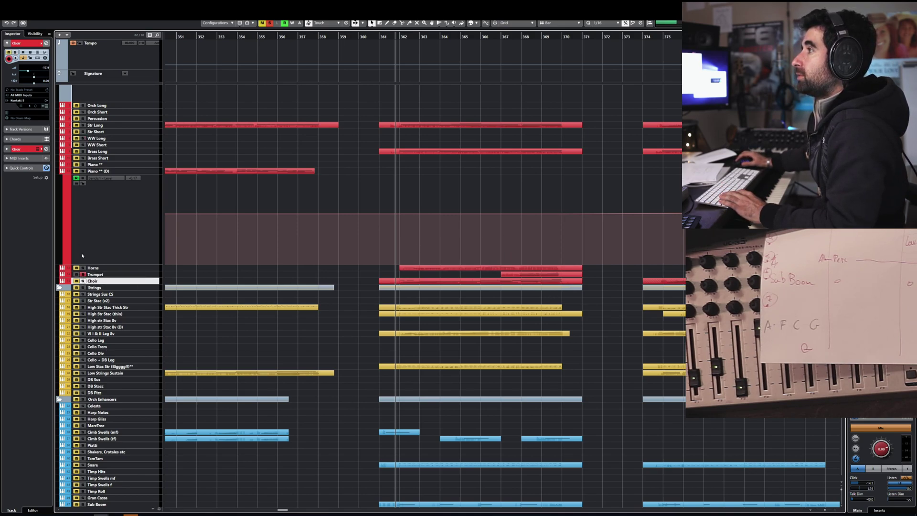
{"action": "scroll", "coordinate": [144, 263], "scroll_direction": "down", "scroll_amount": 5}
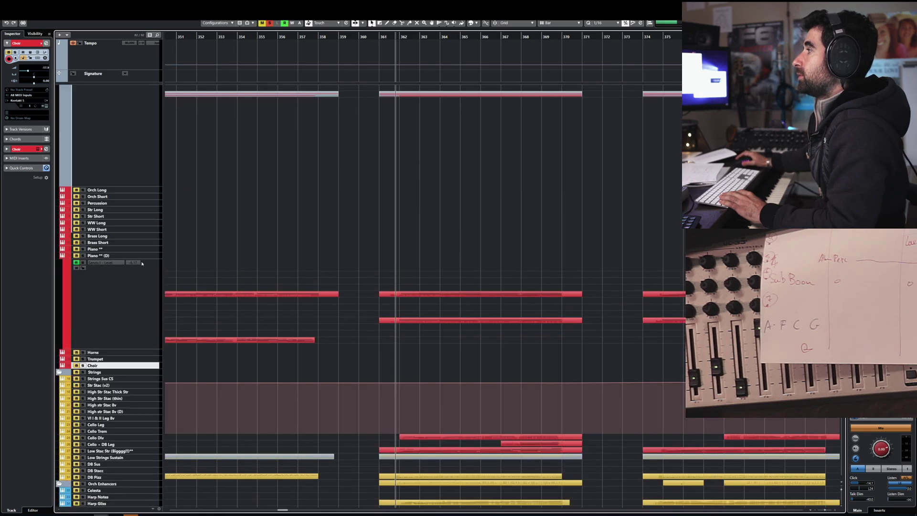
{"action": "scroll", "coordinate": [150, 262], "scroll_direction": "down", "scroll_amount": 8}
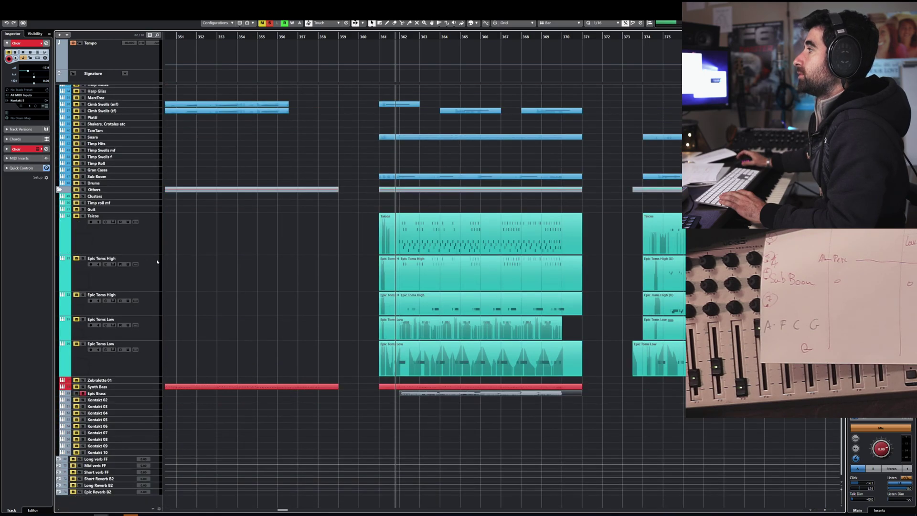
{"action": "left_click", "coordinate": [83, 394]}
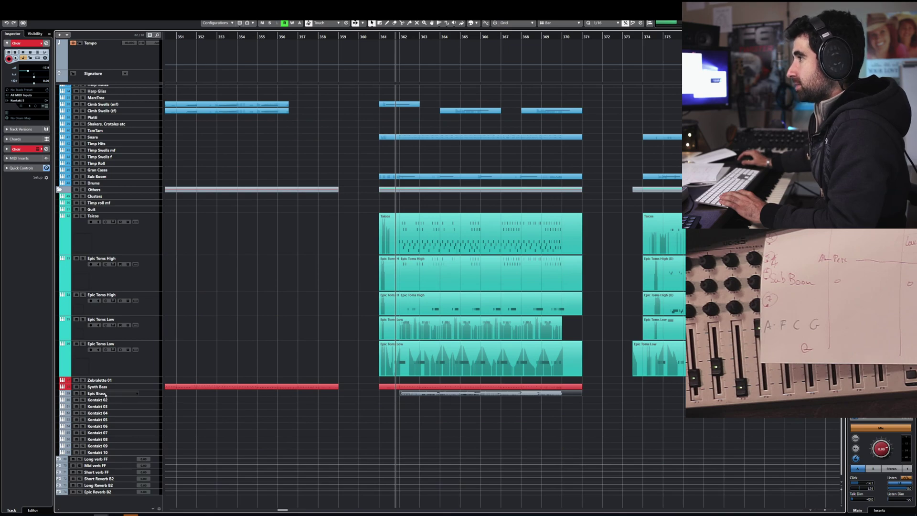
{"action": "scroll", "coordinate": [89, 388], "scroll_direction": "up", "scroll_amount": 14}
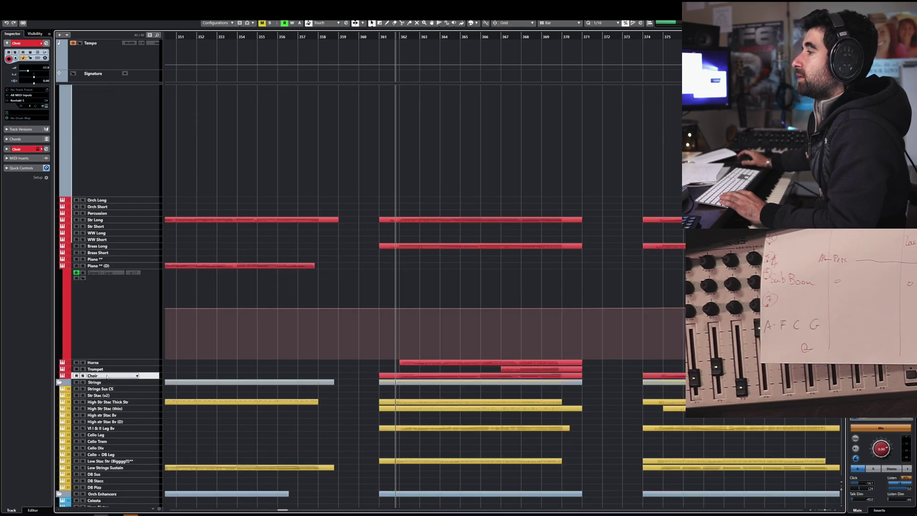
{"action": "left_click", "coordinate": [421, 377]}
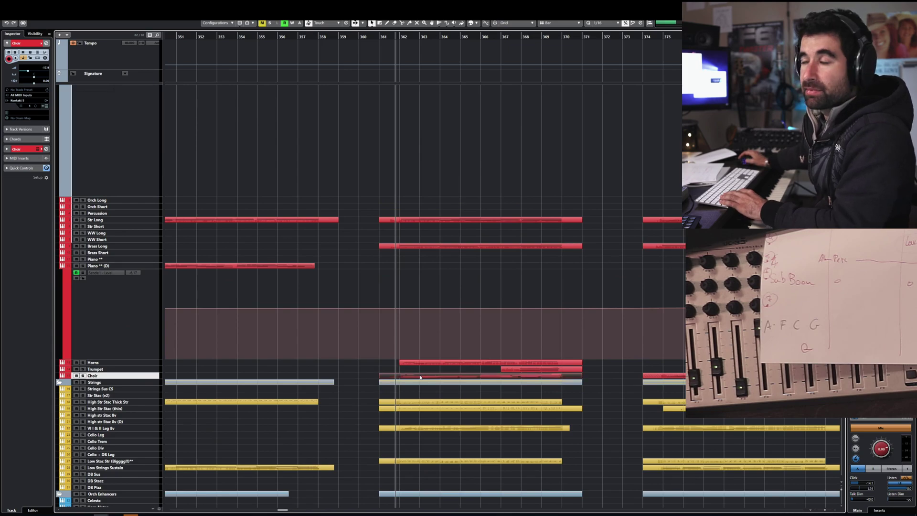
- Open the Choir track's Kontakt instrument, examine its two Requiem vowel sustain patches, and move the window off the arrangement
{"action": "key", "text": "f"}
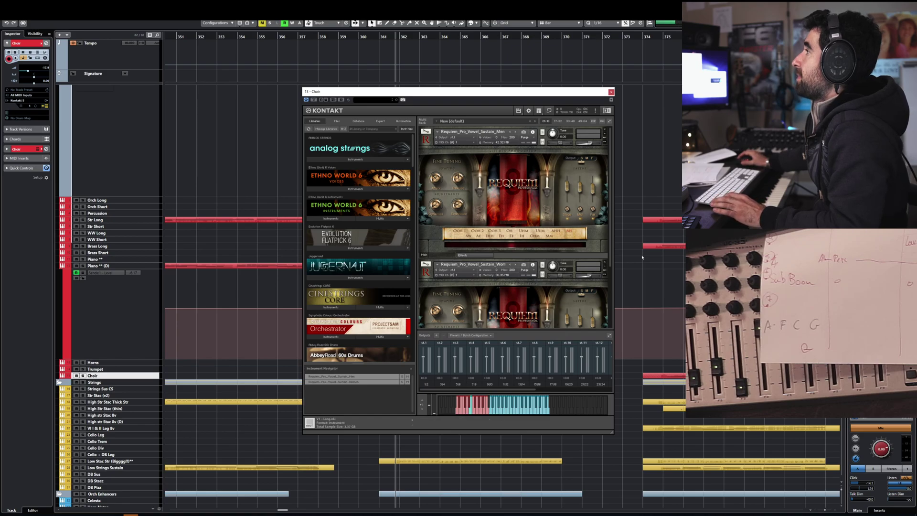
{"action": "scroll", "coordinate": [609, 246], "scroll_direction": "down", "scroll_amount": 3}
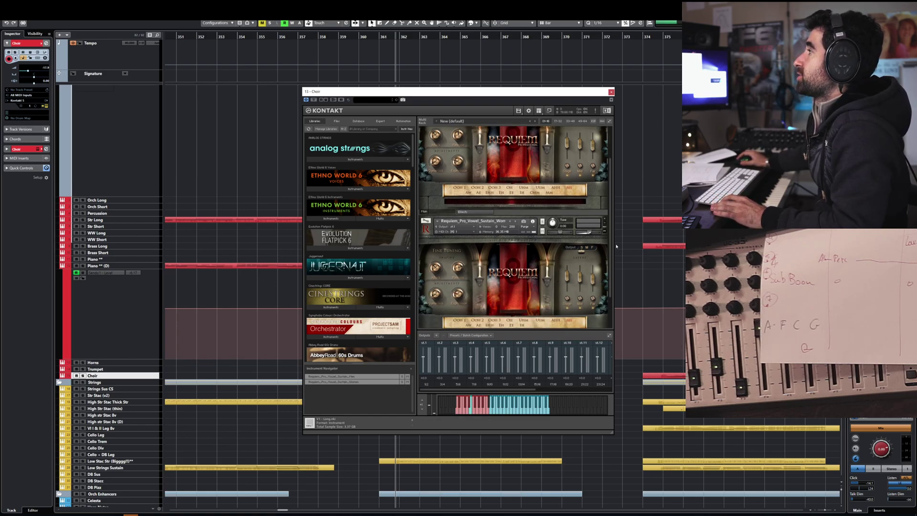
{"action": "scroll", "coordinate": [611, 268], "scroll_direction": "down", "scroll_amount": 3}
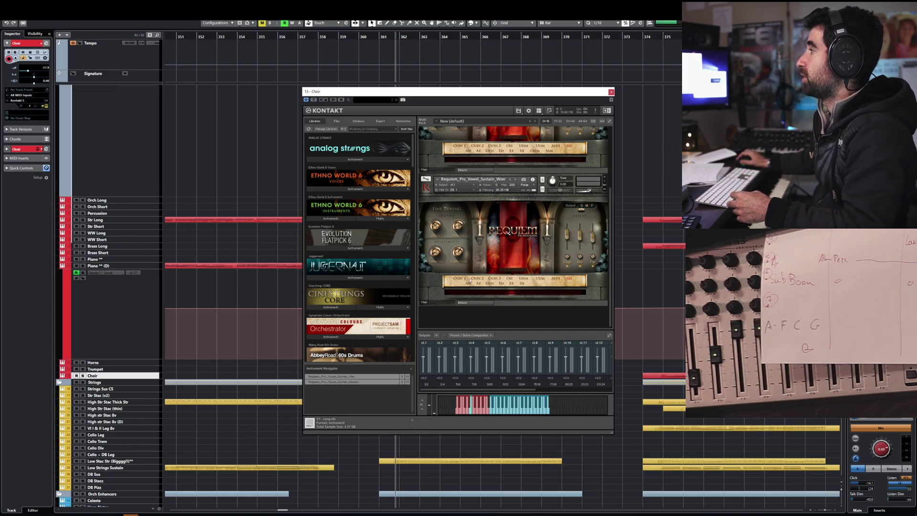
{"action": "left_click_drag", "start_coordinate": [610, 293], "coordinate": [617, 230]}
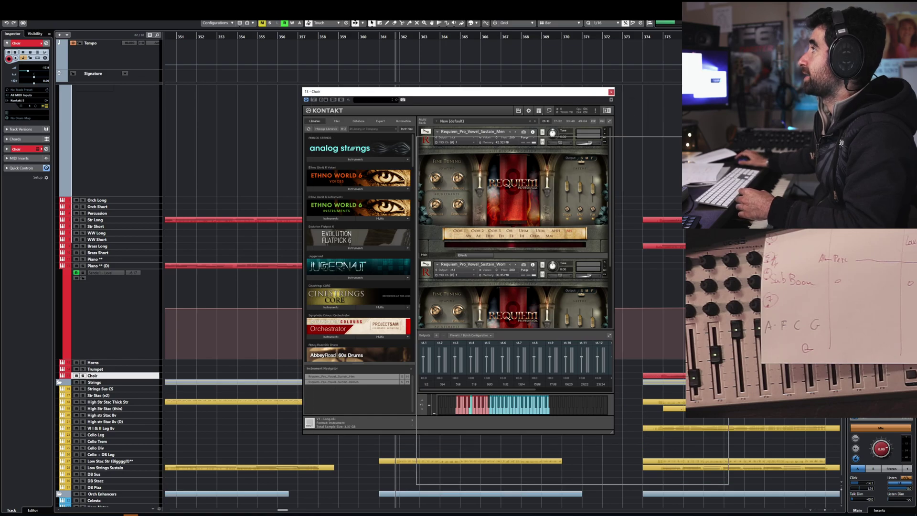
{"action": "left_click_drag", "start_coordinate": [470, 92], "coordinate": [648, 207]}
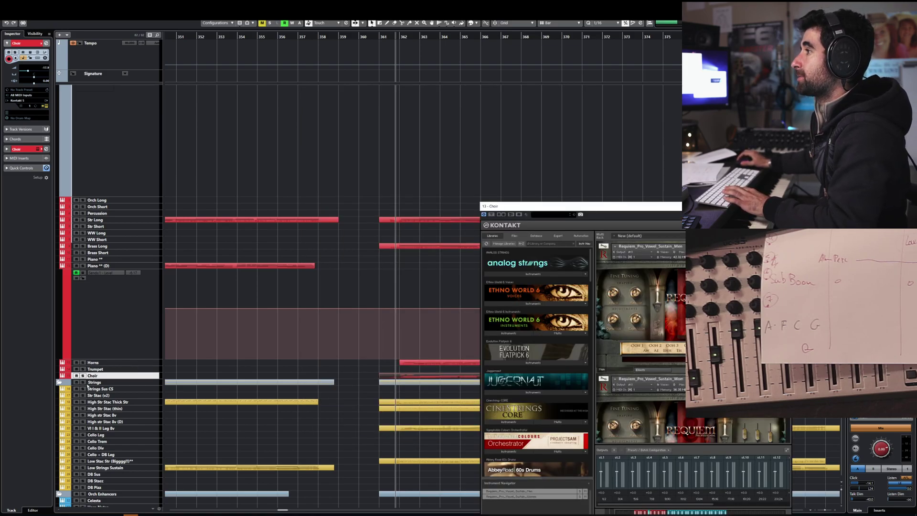
- Solo the Choir track and briefly play it back with the timeline showing more bars
{"action": "left_click", "coordinate": [82, 375]}
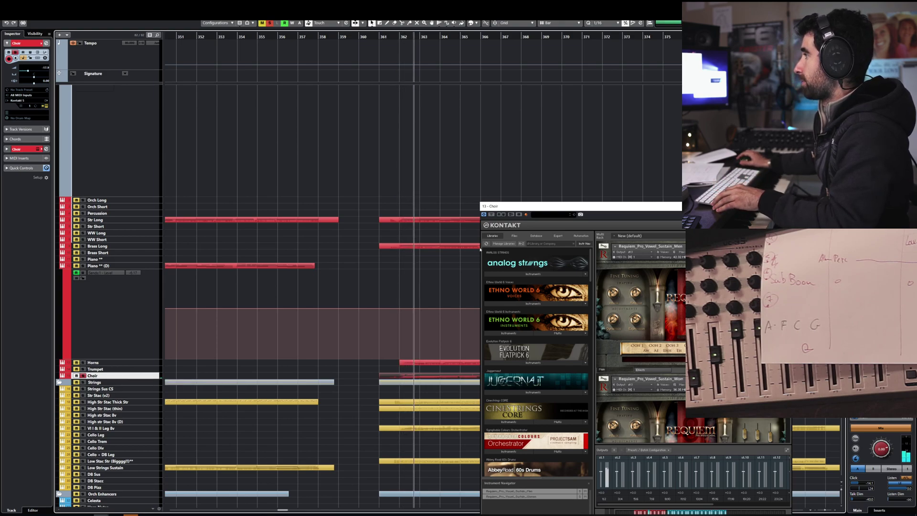
{"action": "key", "text": "space"}
{"action": "key", "text": "g"}
{"action": "key", "text": "g"}
{"action": "key", "text": "g"}
{"action": "key", "text": "g"}
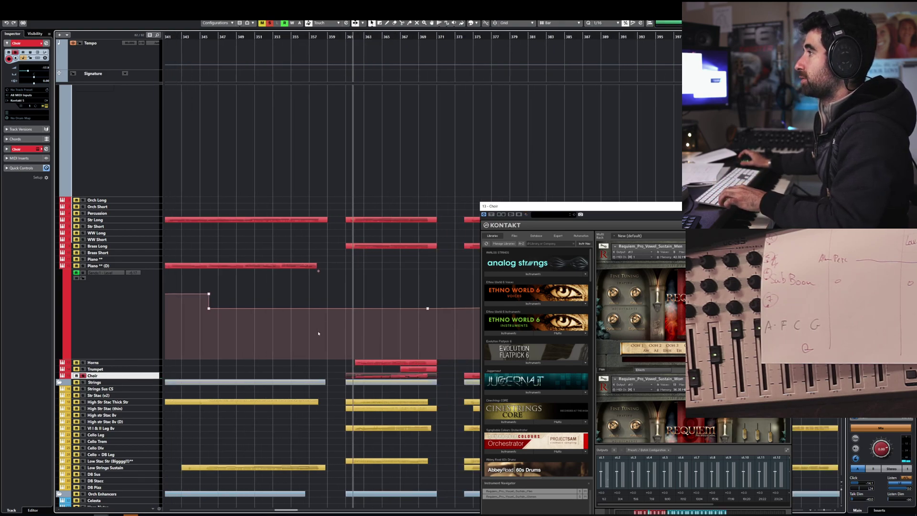
{"action": "key", "text": "space"}
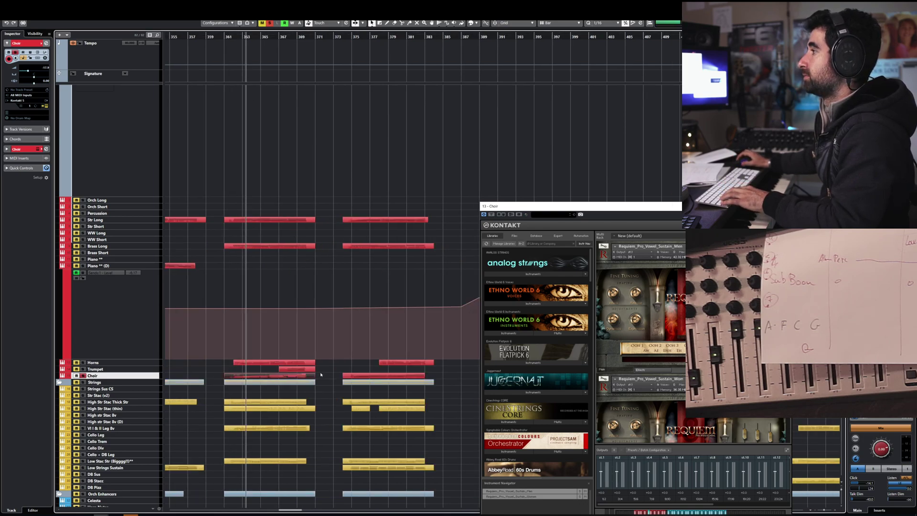
- Open the Choir part in the Key Editor, hide its controller lanes, and place the Kontakt window beside the notes while playing
{"action": "key", "text": "Return"}
{"action": "left_click_drag", "start_coordinate": [605, 209], "coordinate": [661, 129]}
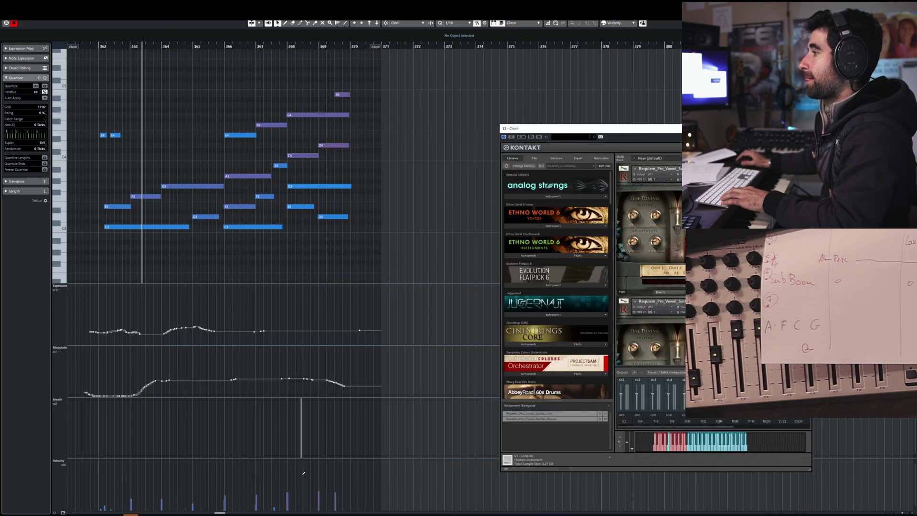
{"action": "key", "text": "space"}
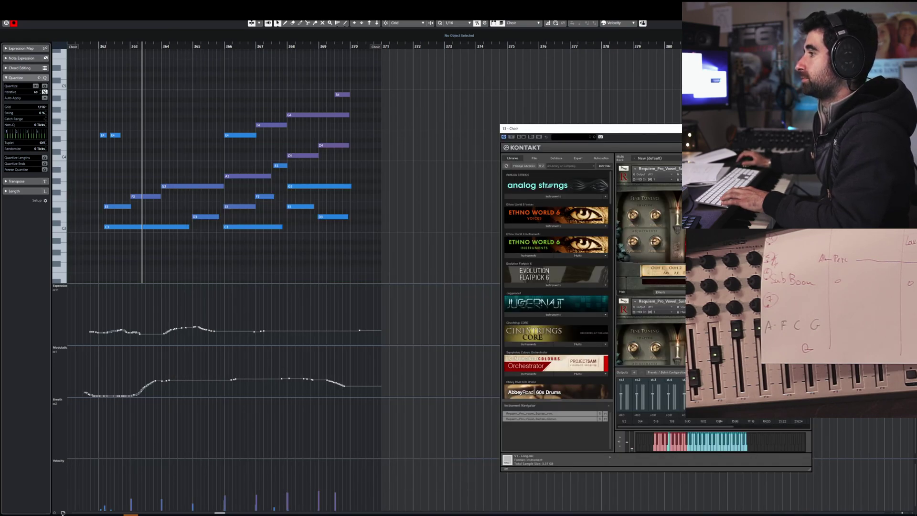
{"action": "left_click", "coordinate": [63, 513]}
{"action": "left_click", "coordinate": [81, 492]}
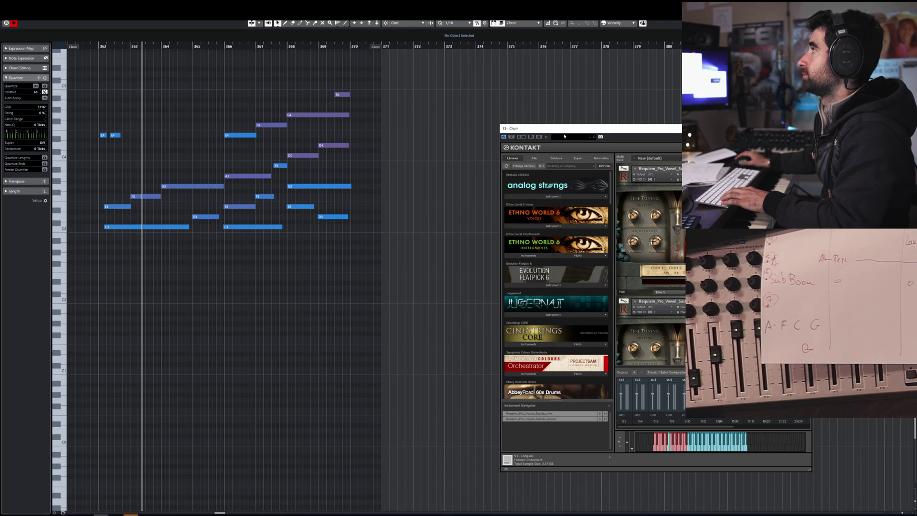
{"action": "left_click_drag", "start_coordinate": [564, 137], "coordinate": [507, 144]}
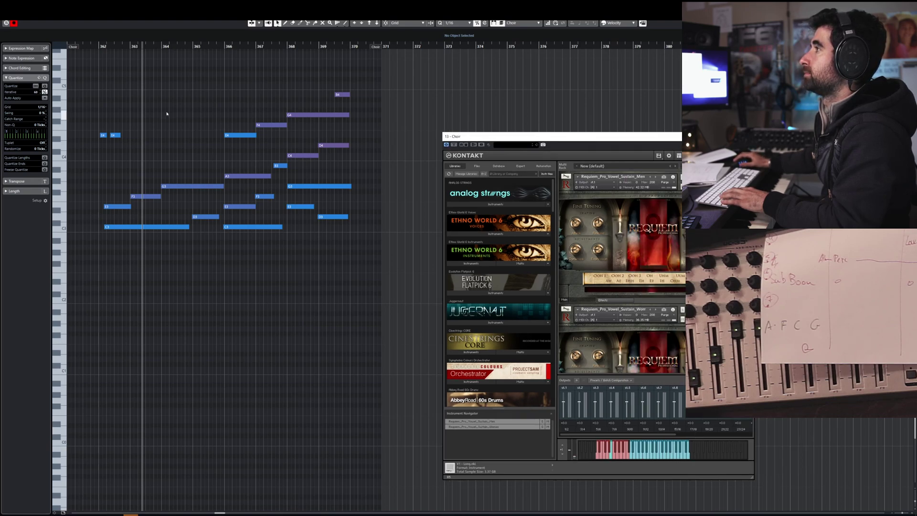
{"action": "left_click_drag", "start_coordinate": [494, 140], "coordinate": [416, 139]}
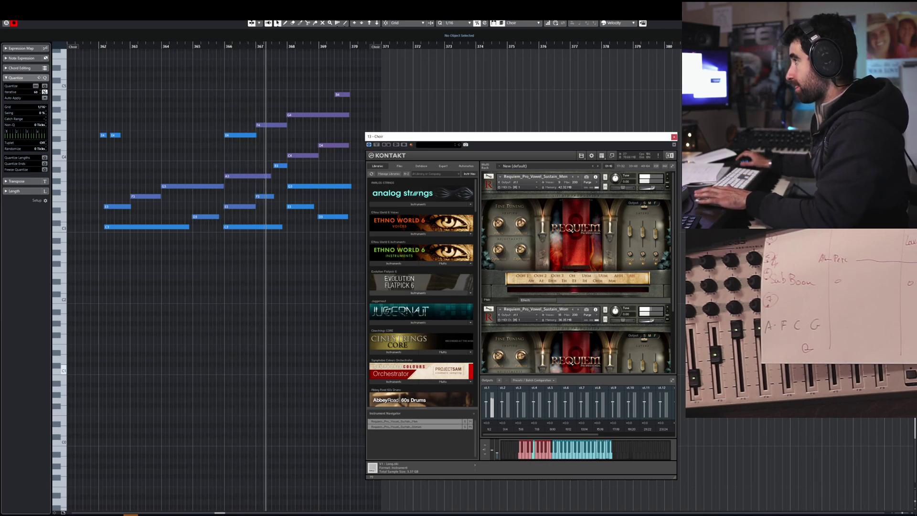
- Open the L1+ Ultramaximizer on the stereo output and lower its threshold while auditioning the soloed choir
{"action": "key", "text": "F3"}
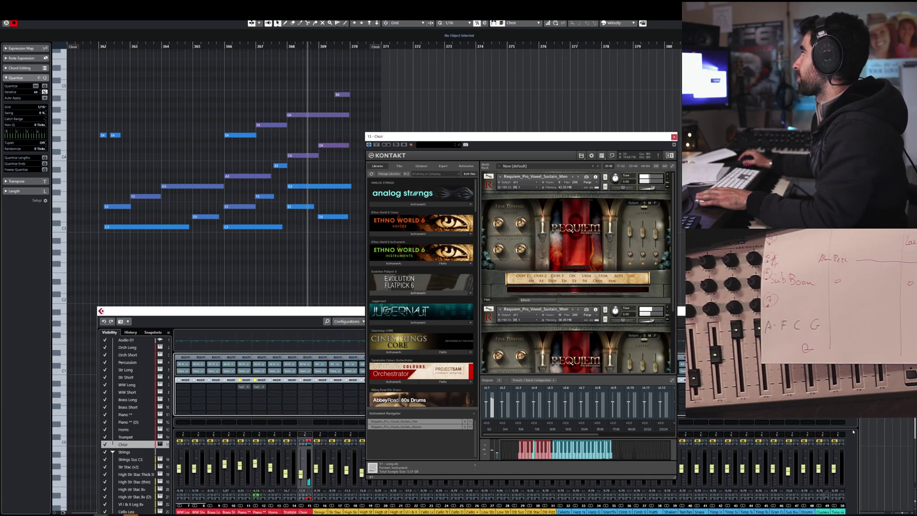
{"action": "key", "text": "F3"}
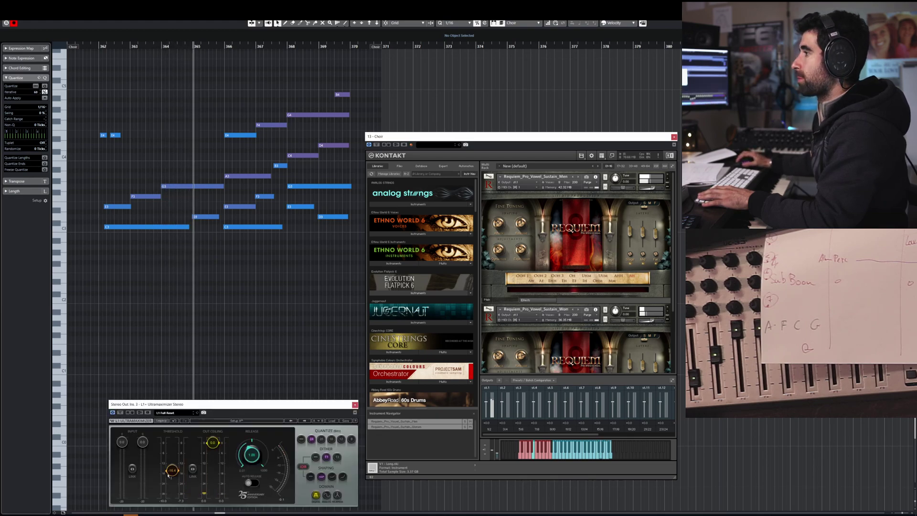
{"action": "mouse_move", "coordinate": [172, 470]}
{"action": "left_mouse_down"}
{"action": "mouse_move", "coordinate": [191, 472]}
{"action": "mouse_move", "coordinate": [172, 488]}
{"action": "left_mouse_up"}
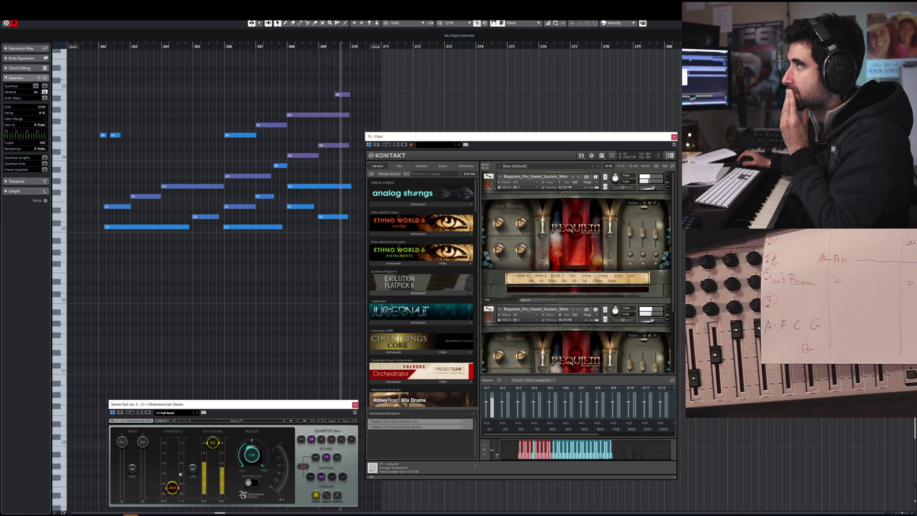
{"action": "key", "text": "space"}
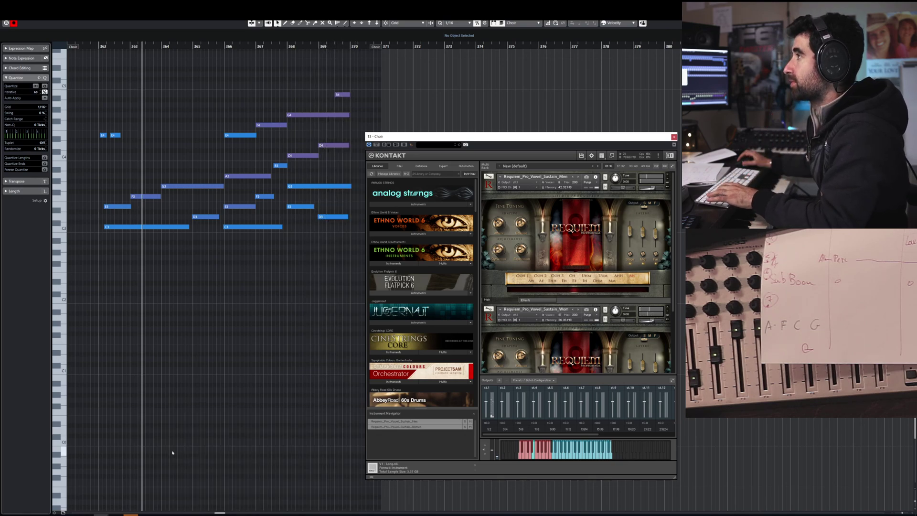
- Return to the project, unsolo the Choir track, and play the full arrangement with the stereo output limiter's threshold raised
{"action": "key", "text": "ctrl+e"}
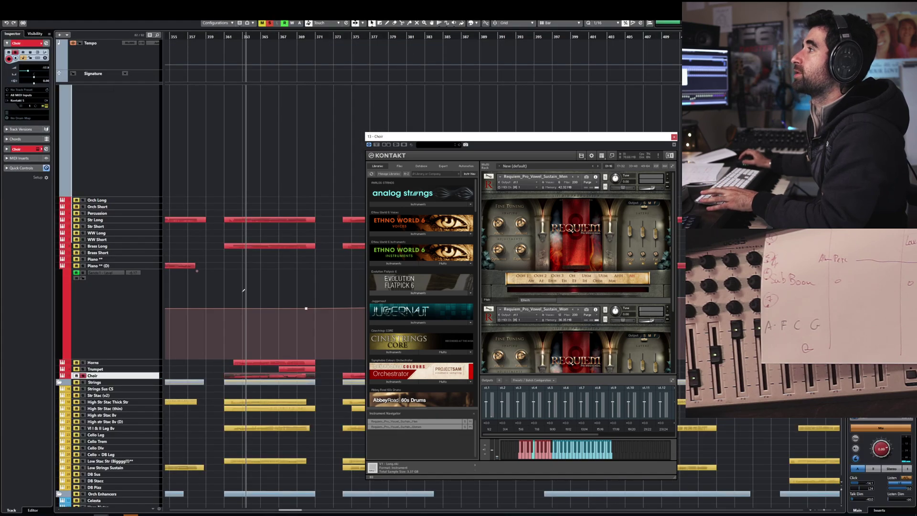
{"action": "left_click", "coordinate": [83, 375]}
{"action": "key", "text": "space"}
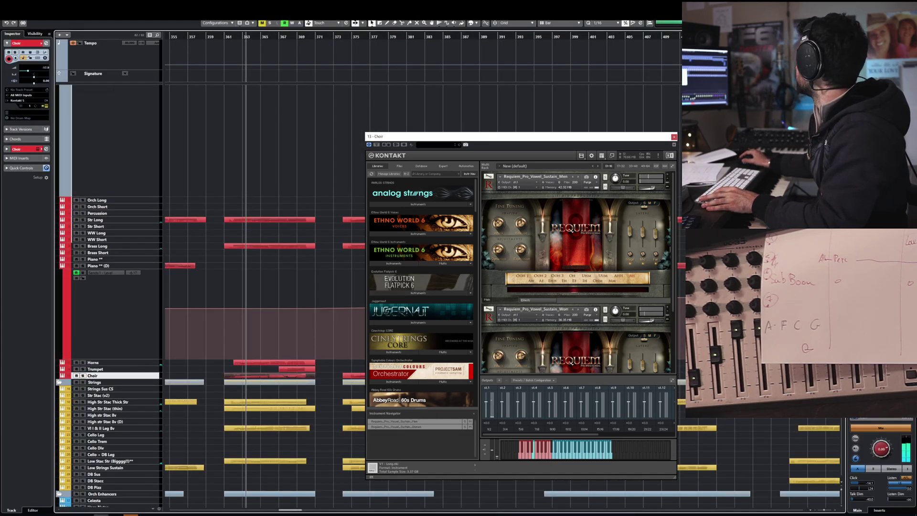
{"action": "key", "text": "space"}
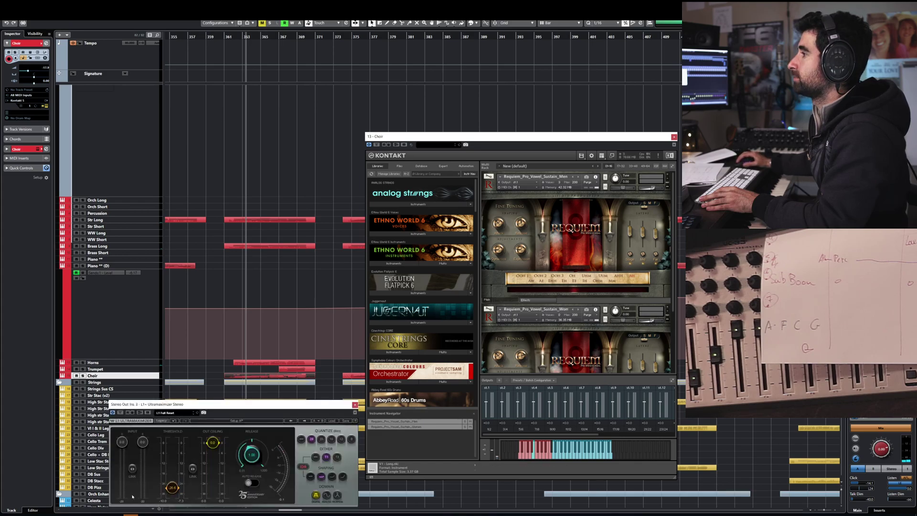
{"action": "key", "text": "space"}
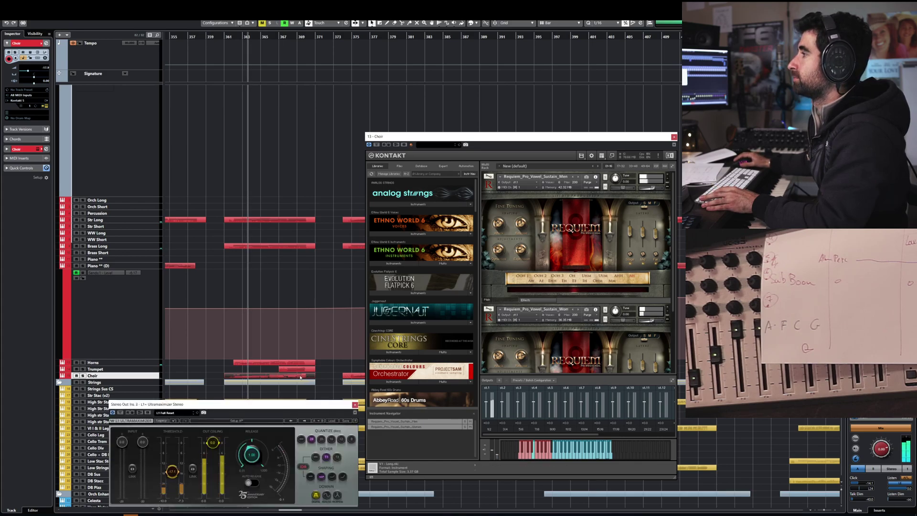
- Reopen the Choir part's notes during playback and move the limiter window below them, clear of Kontakt
{"action": "double_click", "coordinate": [301, 377]}
{"action": "left_click_drag", "start_coordinate": [287, 406], "coordinate": [457, 406]}
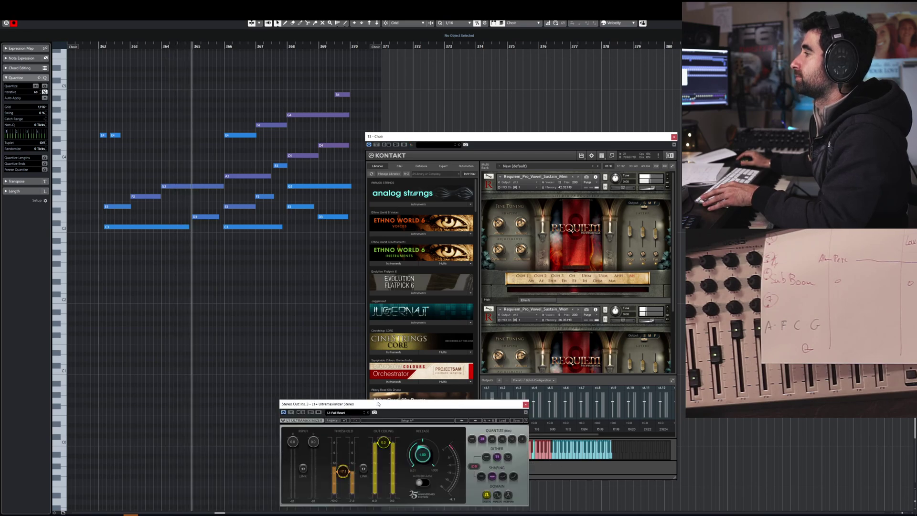
{"action": "left_click_drag", "start_coordinate": [371, 404], "coordinate": [191, 399]}
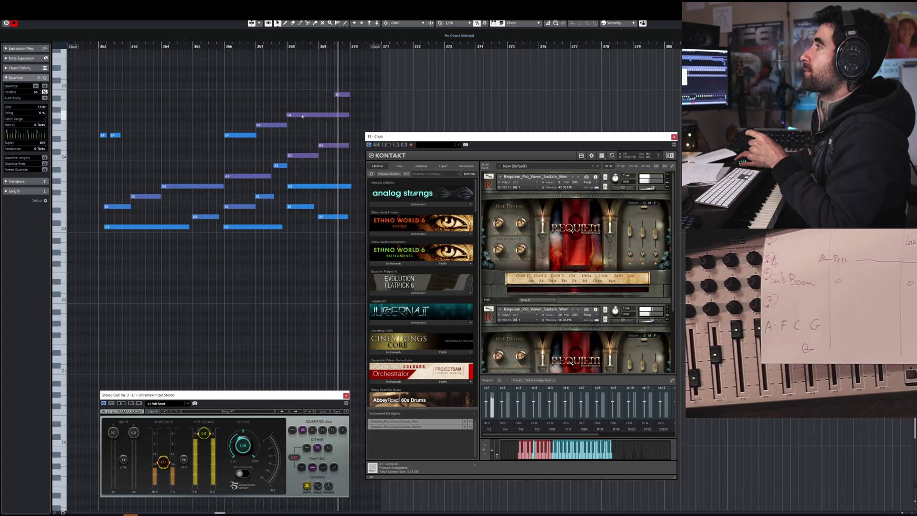
- Select the choir's E4 note at bar 366 and audition the passage from just before it
{"action": "left_click", "coordinate": [237, 135]}
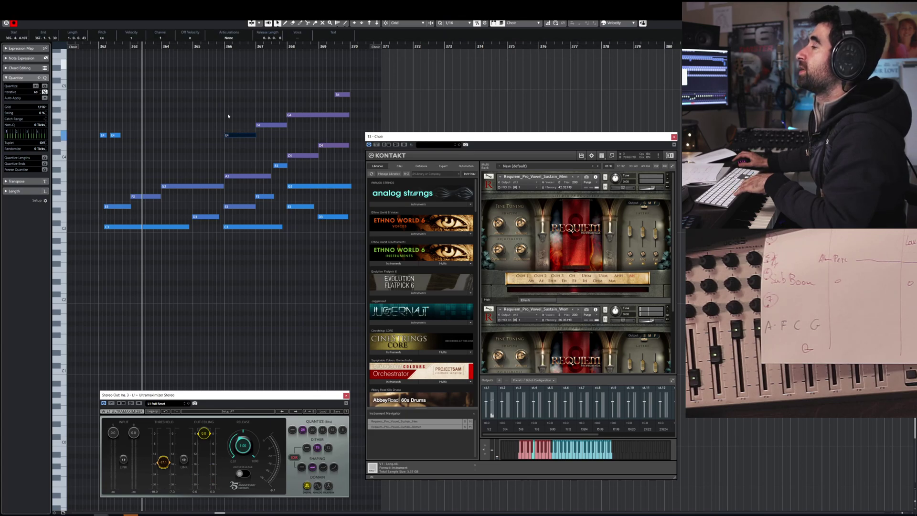
{"action": "left_click", "coordinate": [216, 47]}
{"action": "key", "text": "space"}
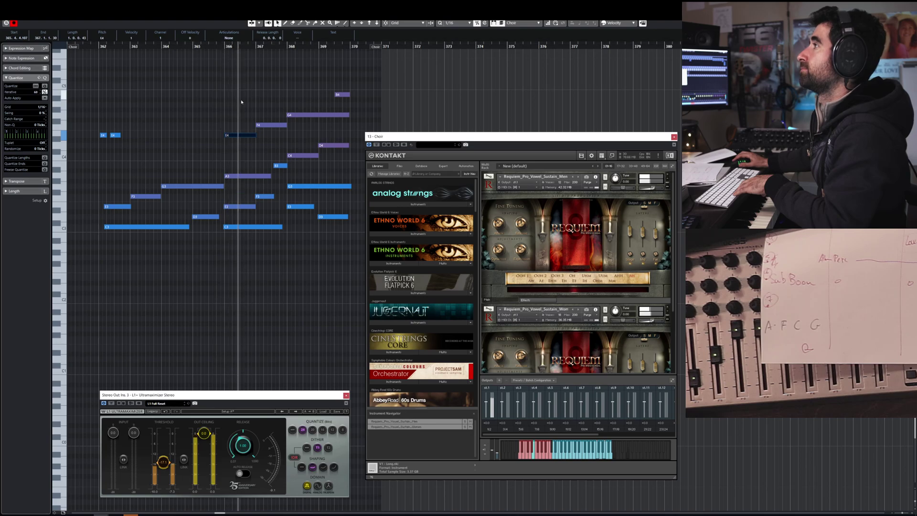
{"action": "key", "text": "space"}
- Highlight the choir's rising top-line notes from bar 366 to the end of the part
{"action": "left_click", "coordinate": [267, 126]}
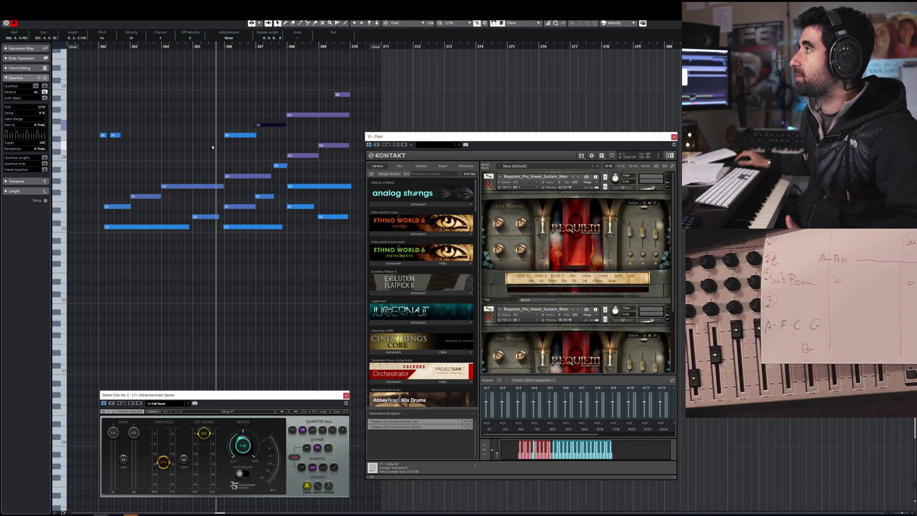
{"action": "left_click_drag", "start_coordinate": [212, 147], "coordinate": [361, 84]}
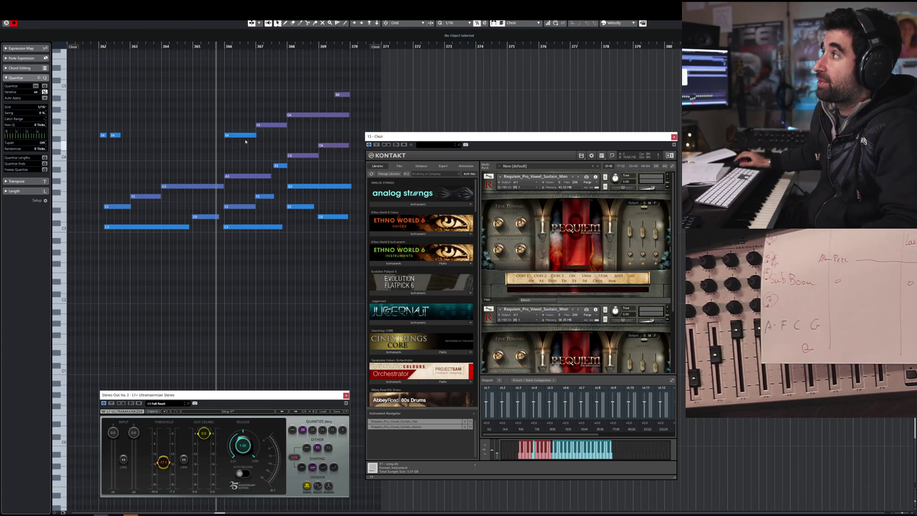
{"action": "left_click_drag", "start_coordinate": [232, 149], "coordinate": [294, 88]}
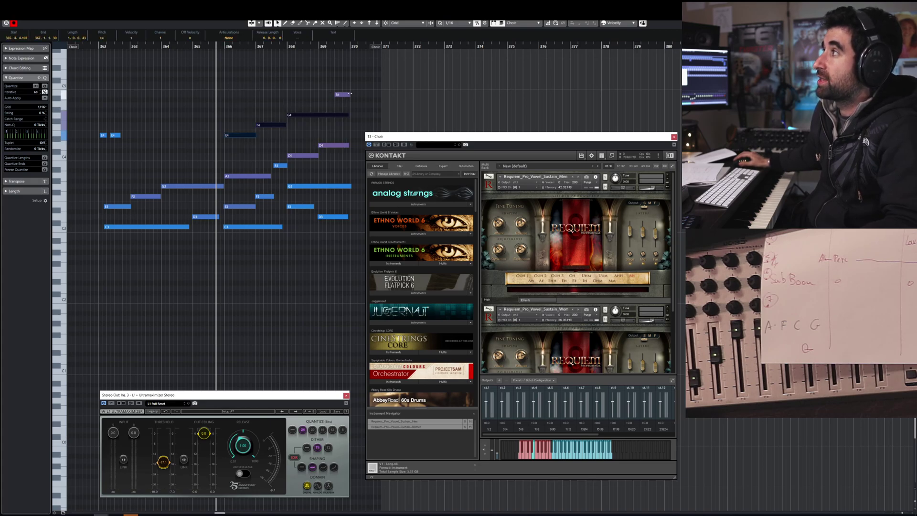
{"action": "left_click_drag", "start_coordinate": [215, 144], "coordinate": [341, 94]}
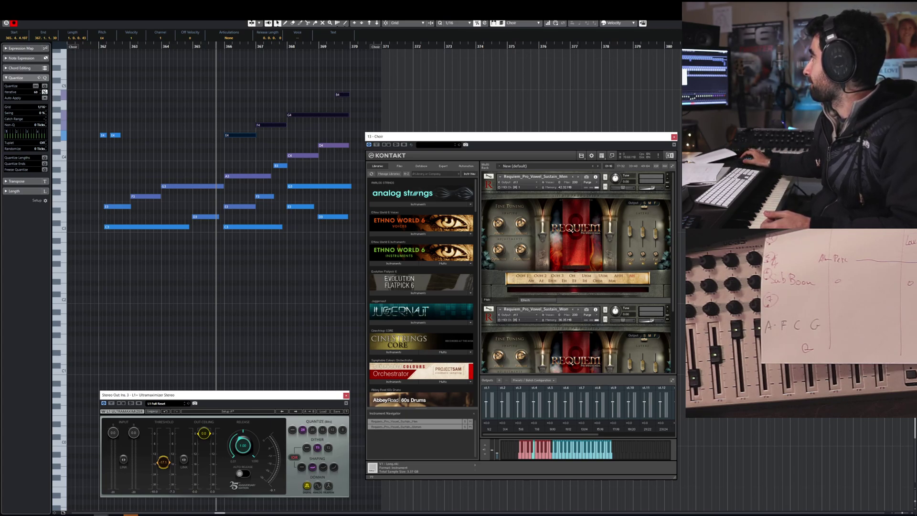
- Bring the meeting's participants list into view over the Kontakt window
{"action": "left_click_drag", "start_coordinate": [914, 406], "coordinate": [615, 352]}
{"action": "left_click", "coordinate": [609, 286]}
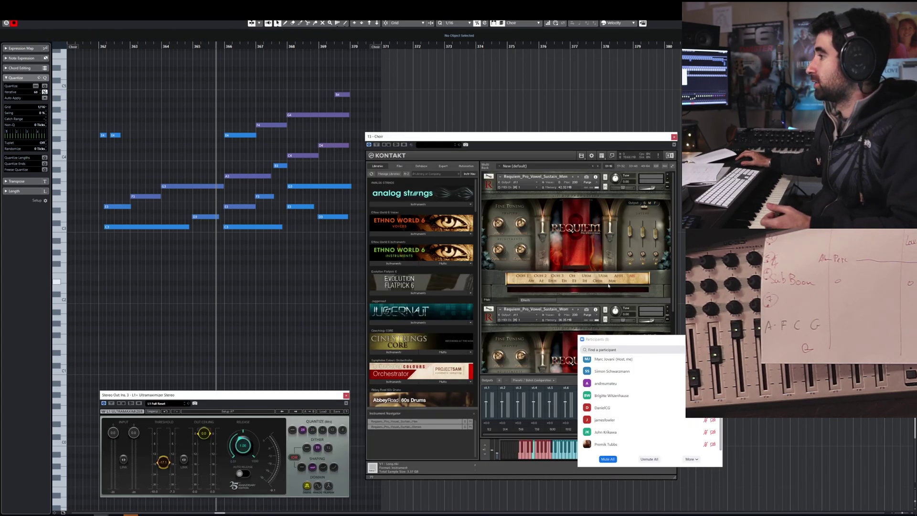